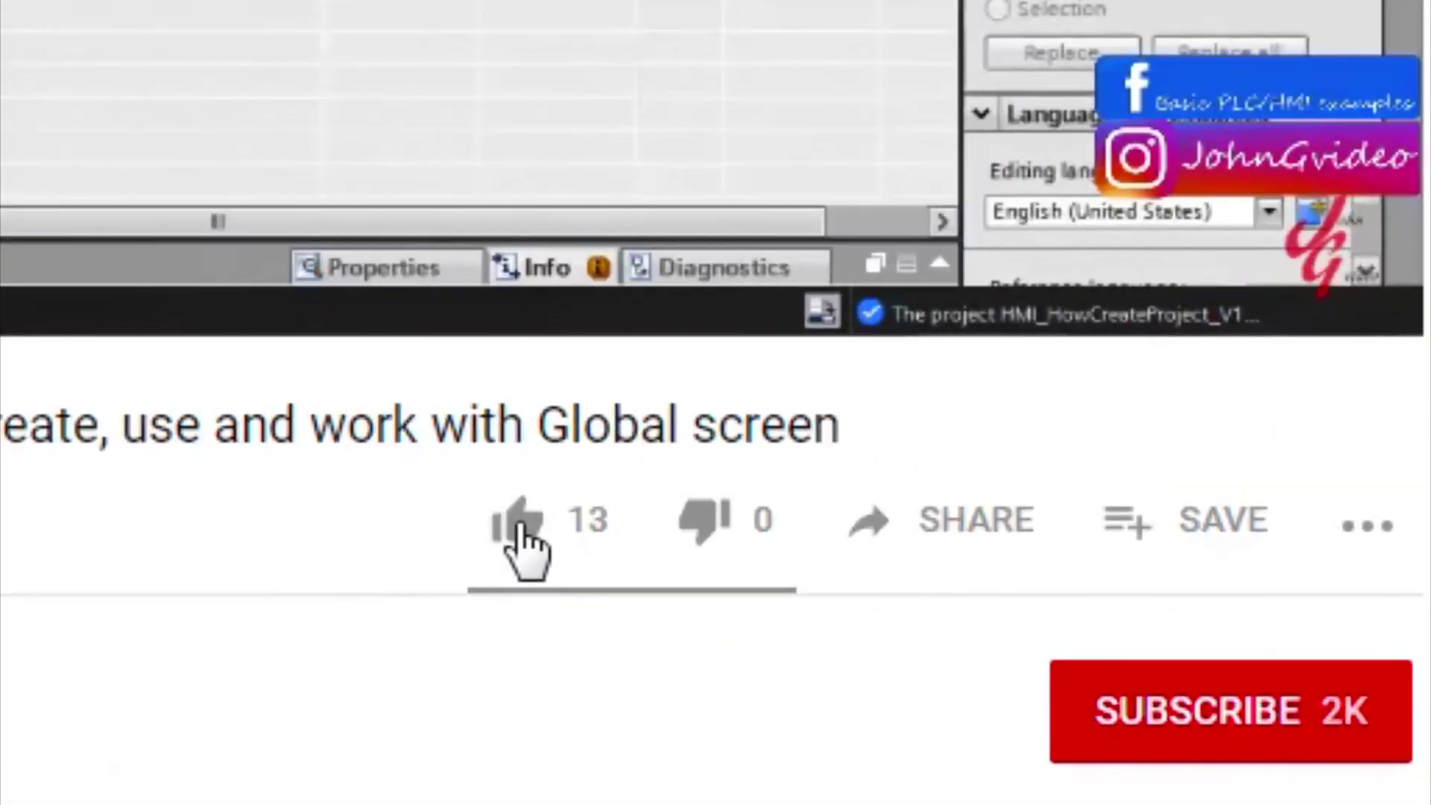
- Open the Add new device dialog in the AlarmLogging project
{"action": "left_click", "coordinate": [519, 526]}
{"action": "left_click", "coordinate": [1192, 704]}
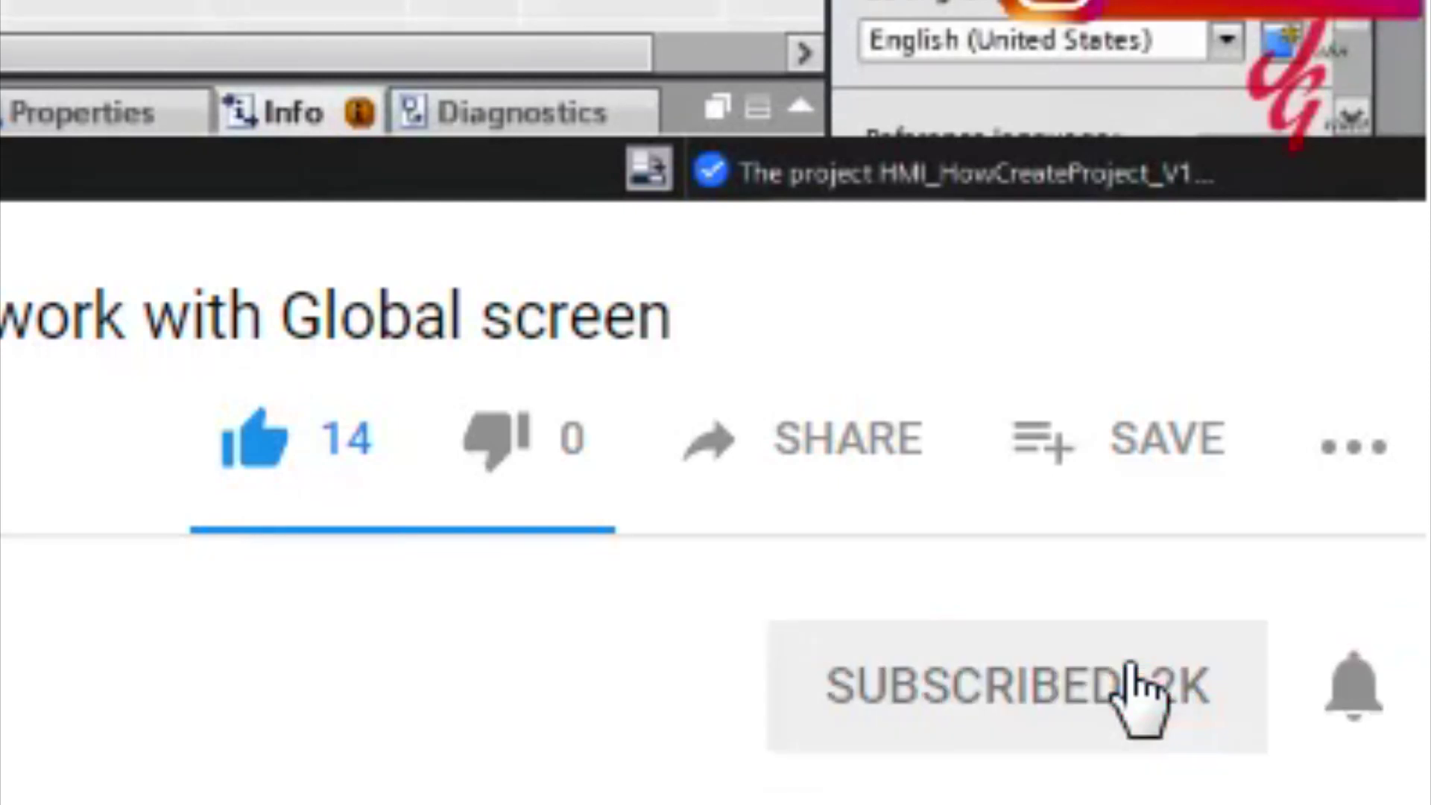
{"action": "left_click", "coordinate": [1354, 690]}
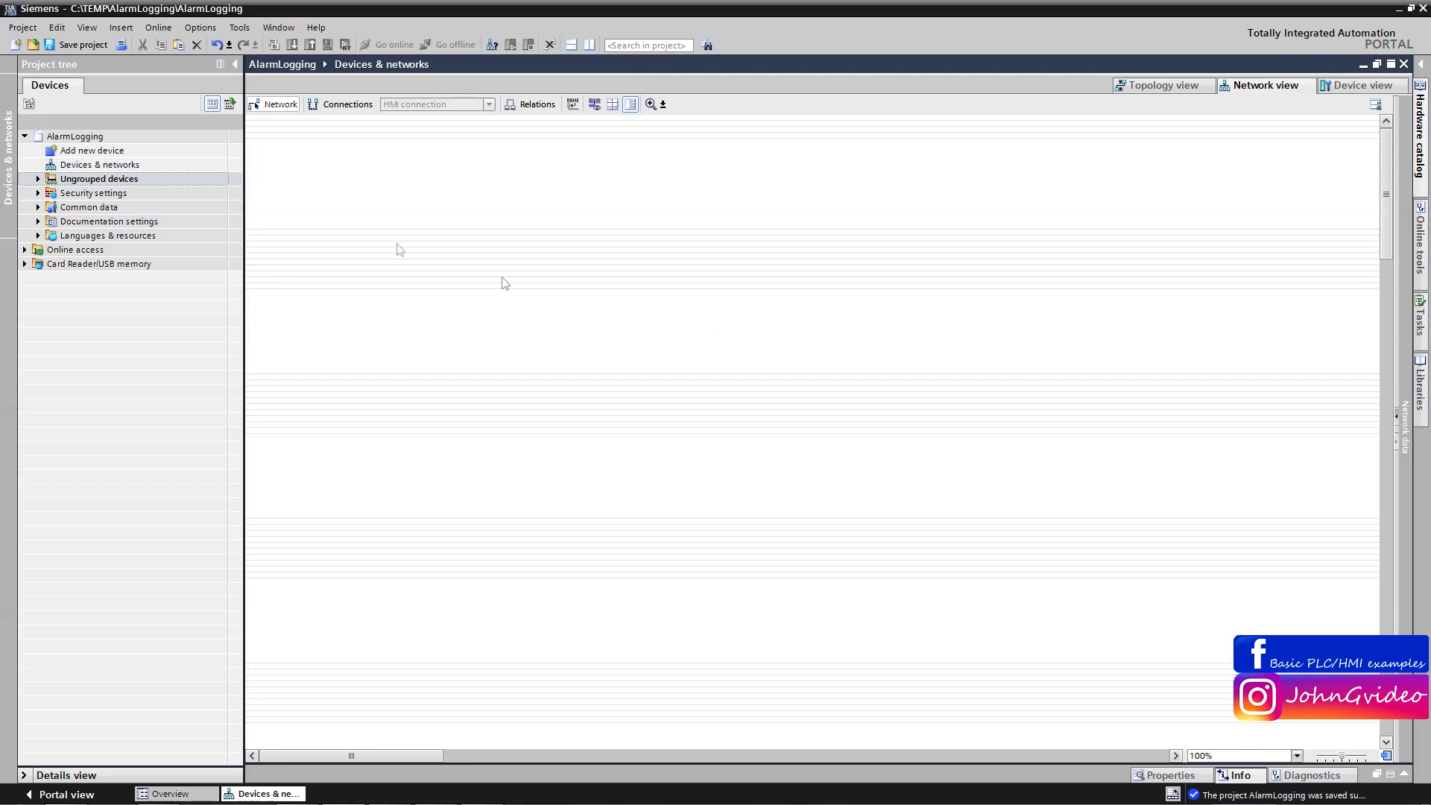
{"action": "left_click", "coordinate": [100, 154]}
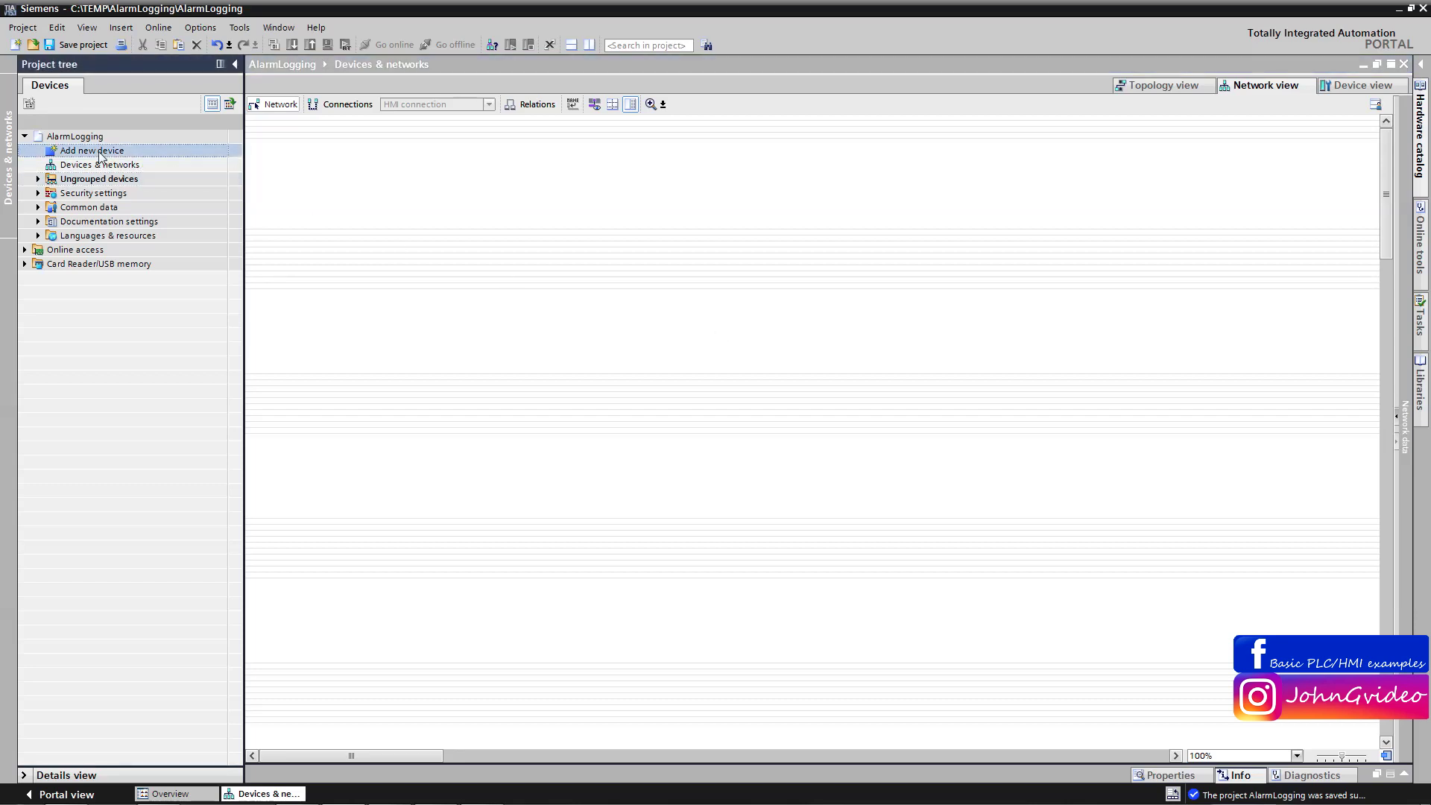
{"action": "double_click", "coordinate": [104, 151]}
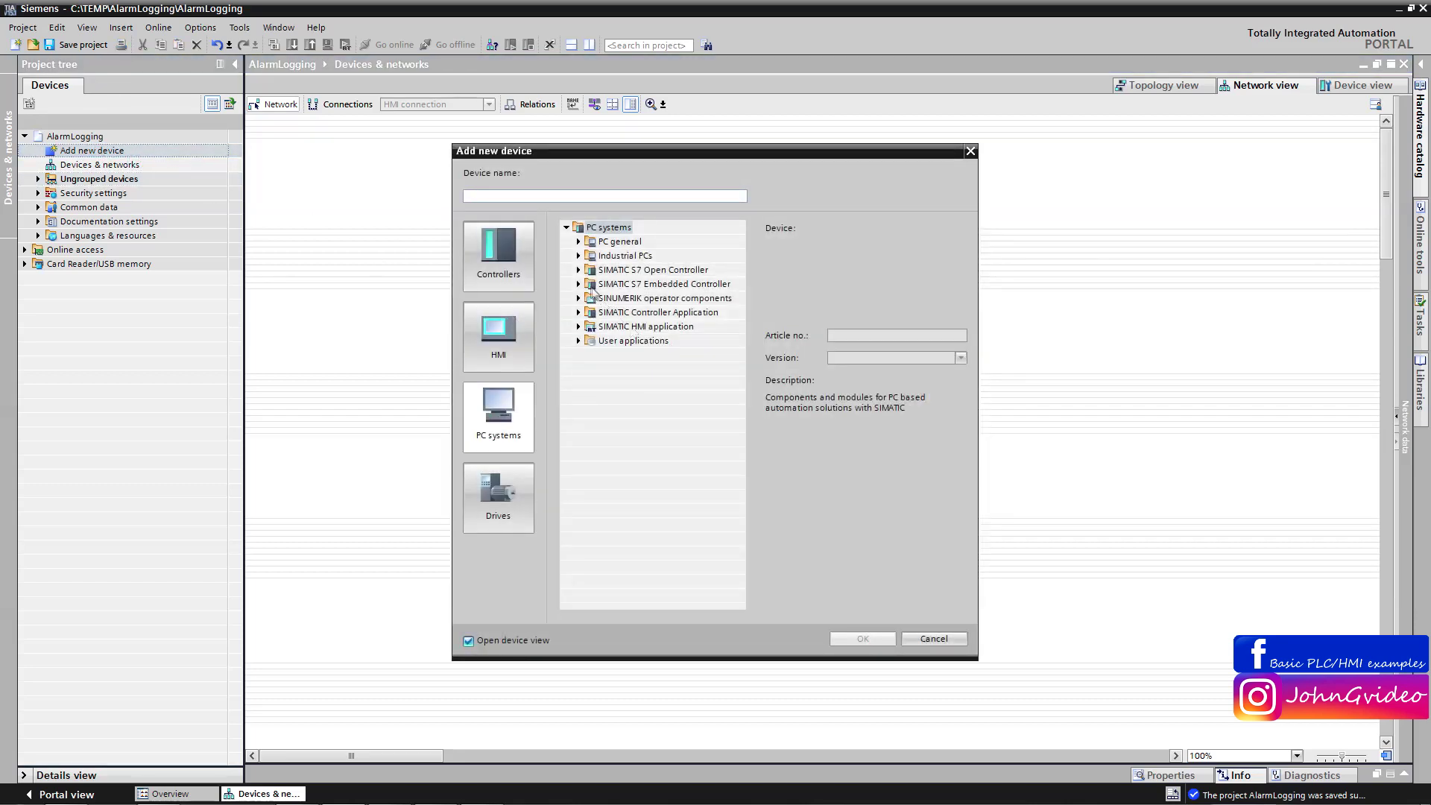
- Add an S7-1200 CPU 1215C DC/DC/DC (6ES7 215-1AG40-0XB0, V4.2) as PLC_1
{"action": "left_click", "coordinate": [481, 279]}
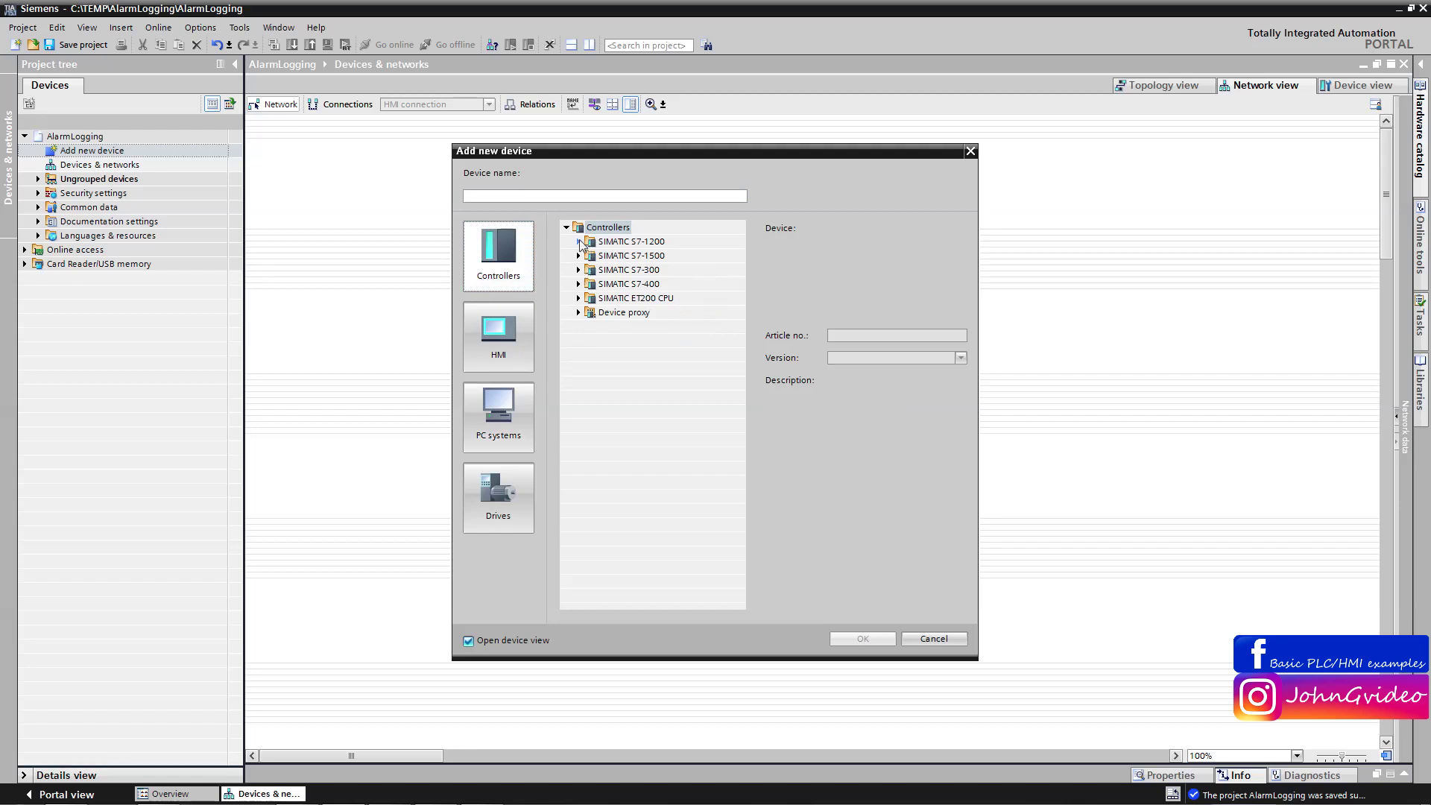
{"action": "left_click", "coordinate": [579, 242]}
{"action": "left_click", "coordinate": [591, 257]}
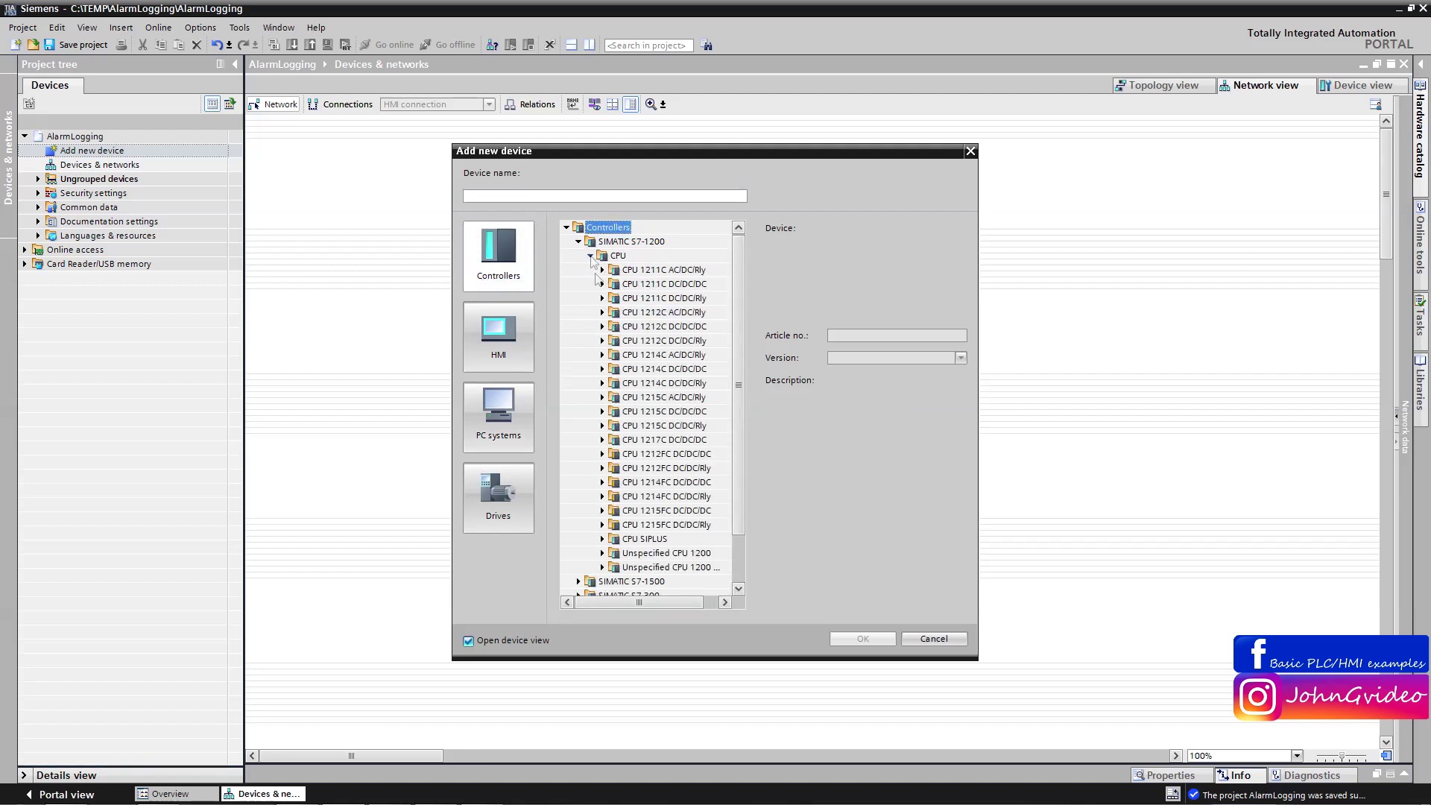
{"action": "left_click", "coordinate": [603, 412]}
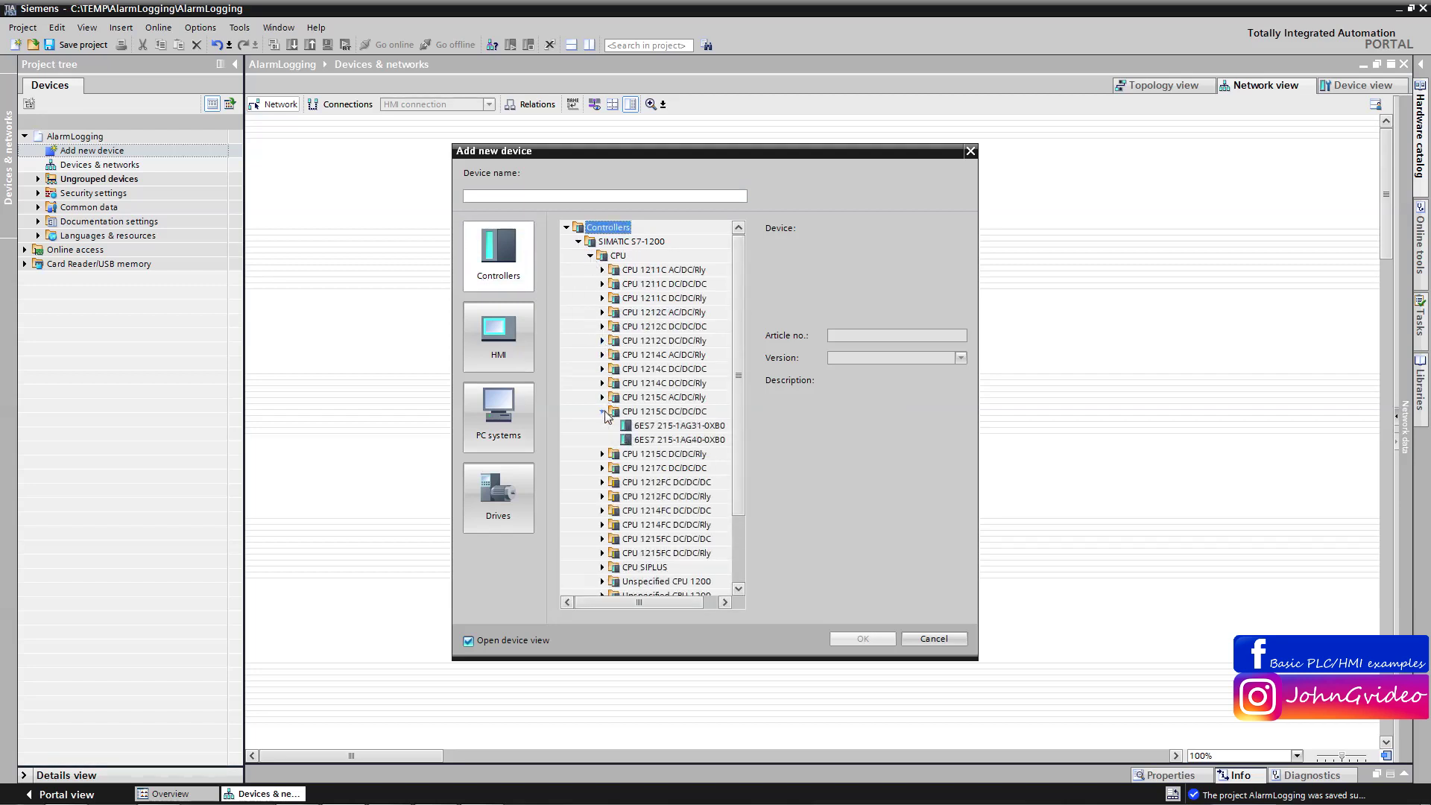
{"action": "left_click", "coordinate": [679, 439]}
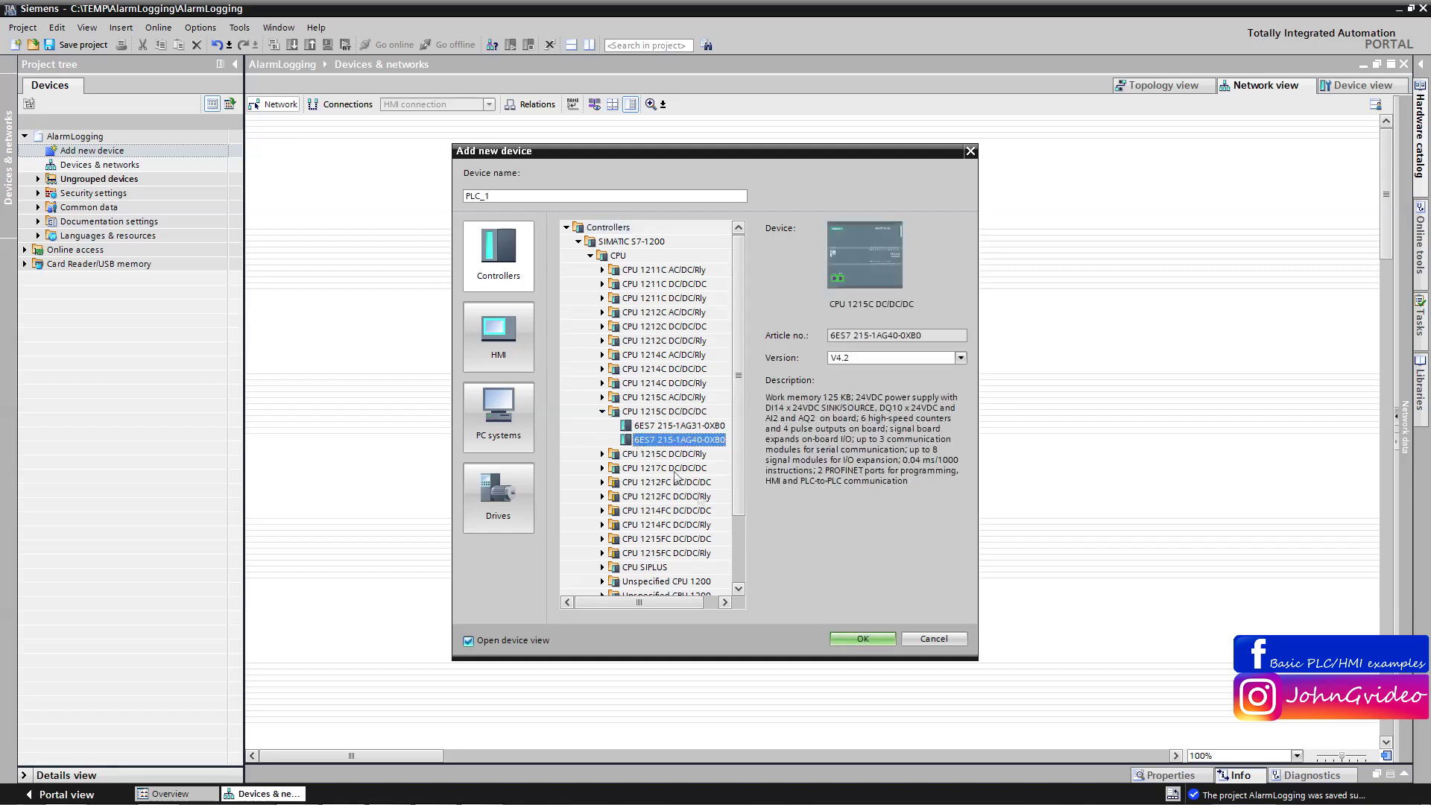
{"action": "left_click", "coordinate": [853, 638]}
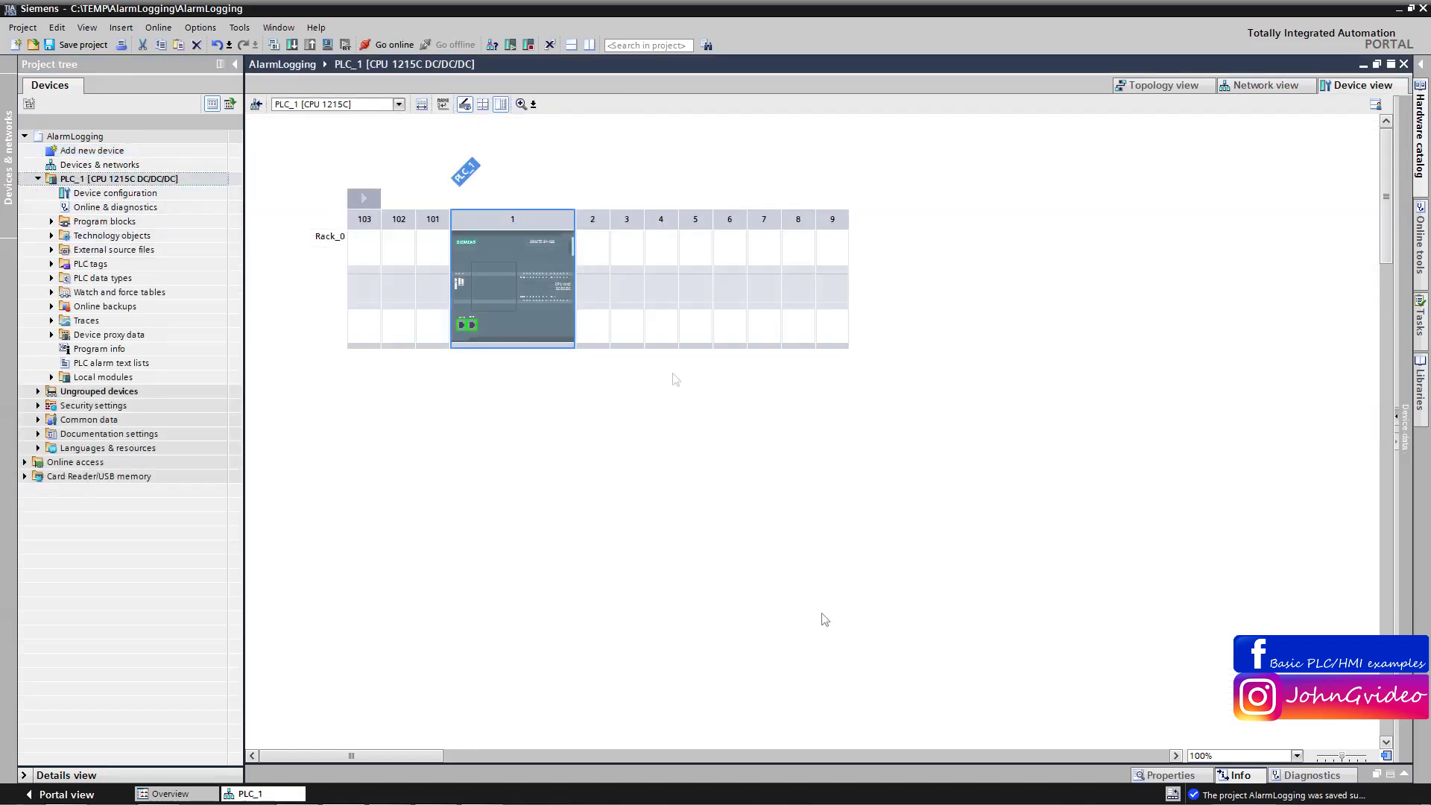
- Set PLC_1's Ethernet IP address to 192.168.0.50
{"action": "double_click", "coordinate": [544, 293]}
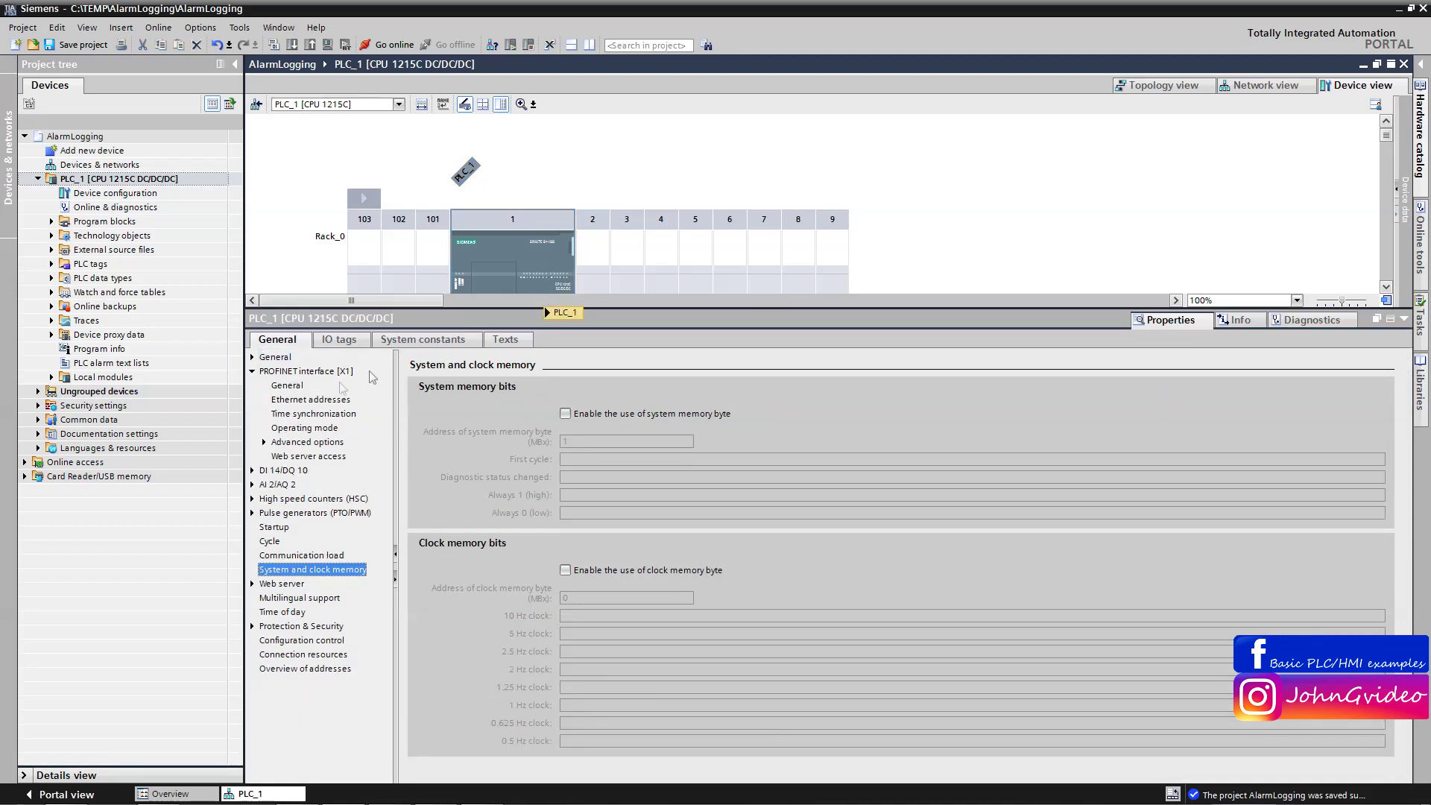
{"action": "left_click", "coordinate": [308, 401]}
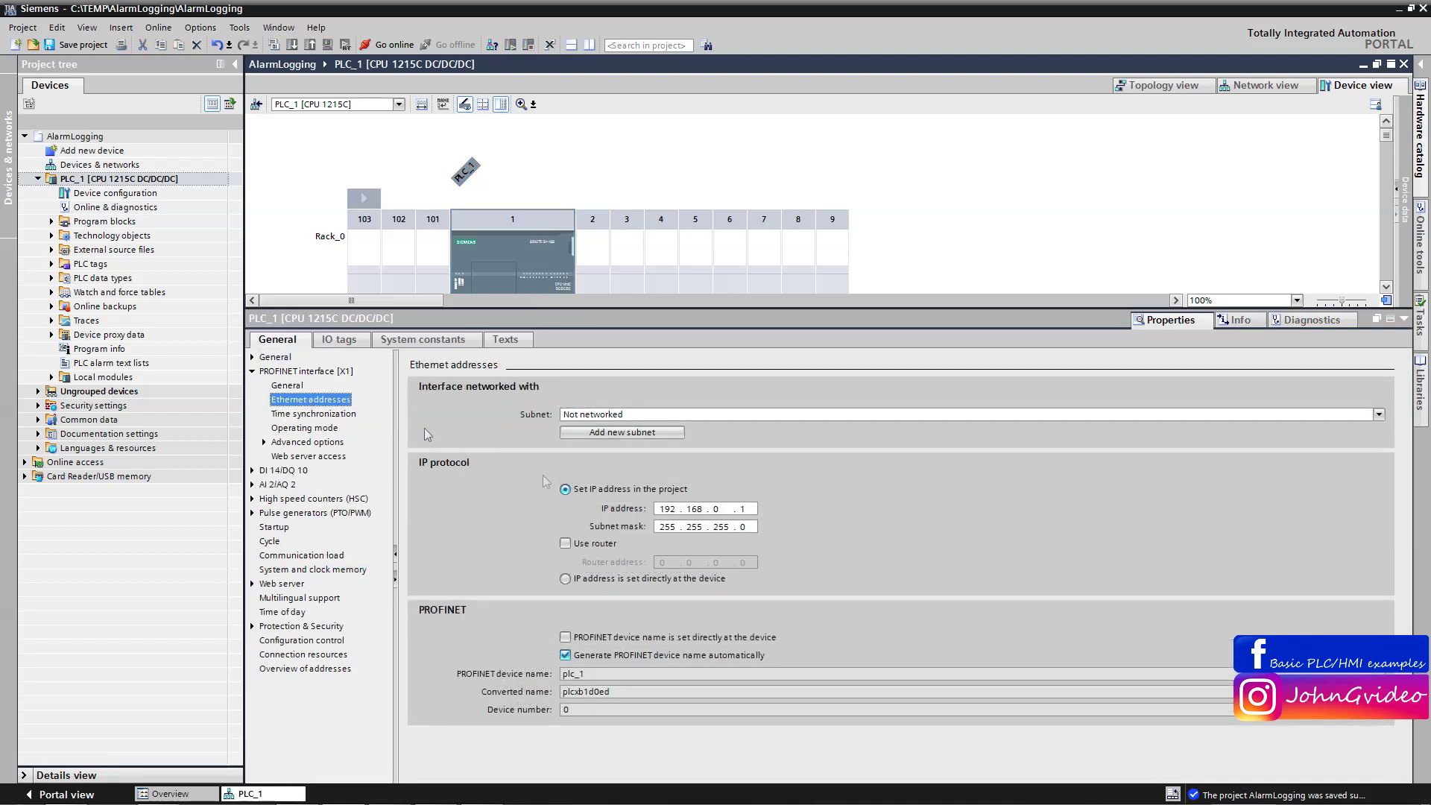
{"action": "double_click", "coordinate": [742, 509]}
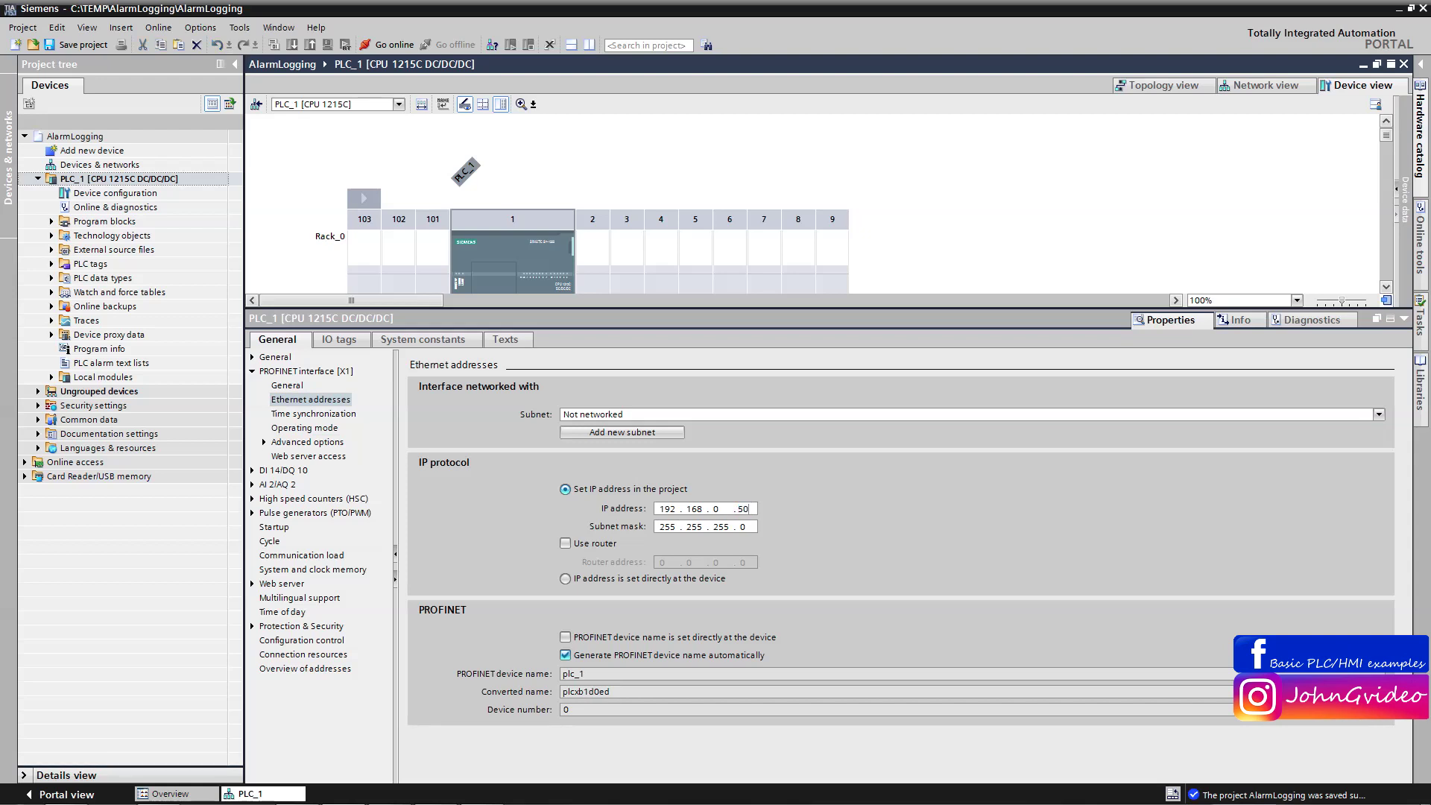
{"action": "key", "text": "Return"}
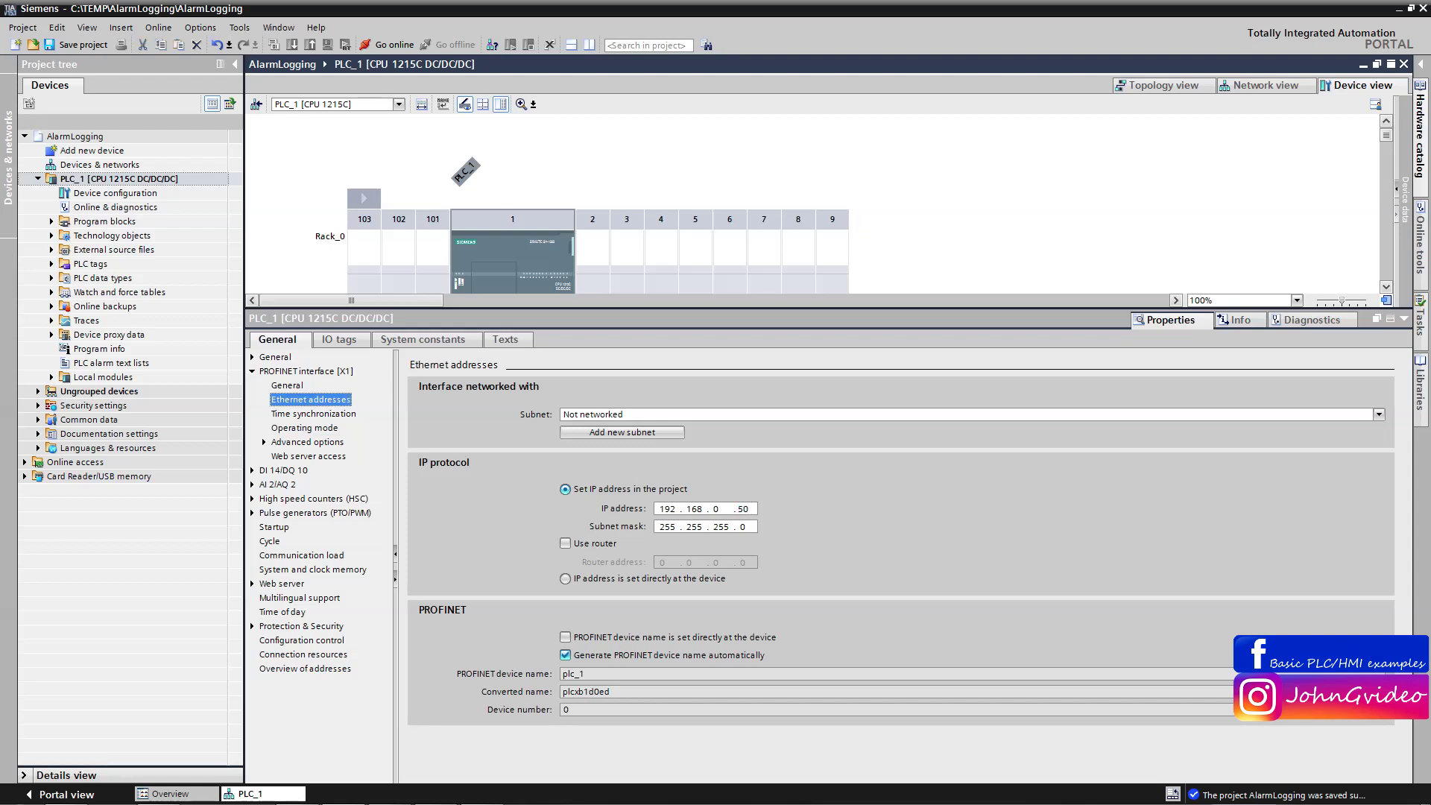
- Enable PLC_1's system memory byte MB1 and clock memory byte MB0
{"action": "left_click", "coordinate": [328, 569]}
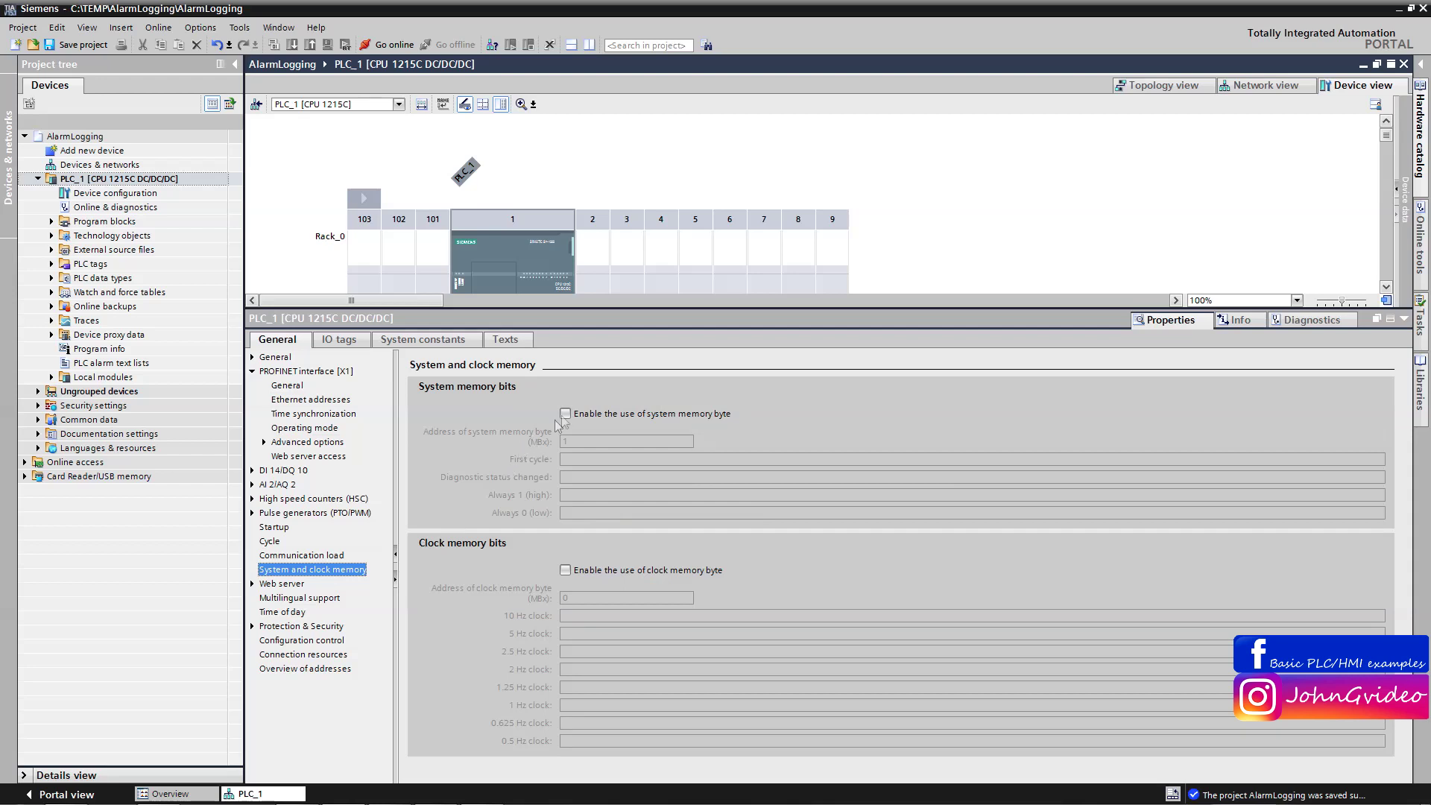
{"action": "left_click", "coordinate": [565, 415]}
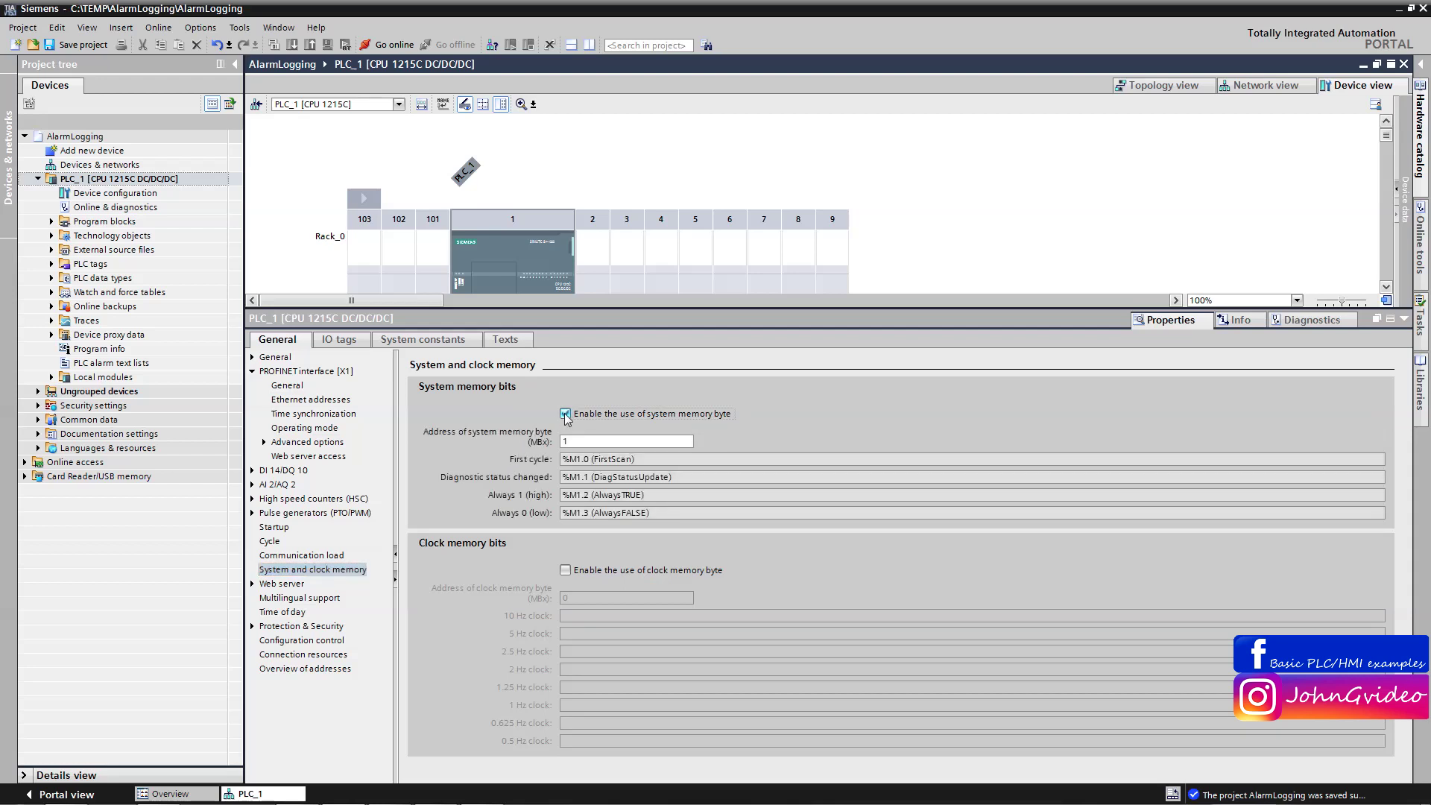
{"action": "left_click", "coordinate": [565, 571]}
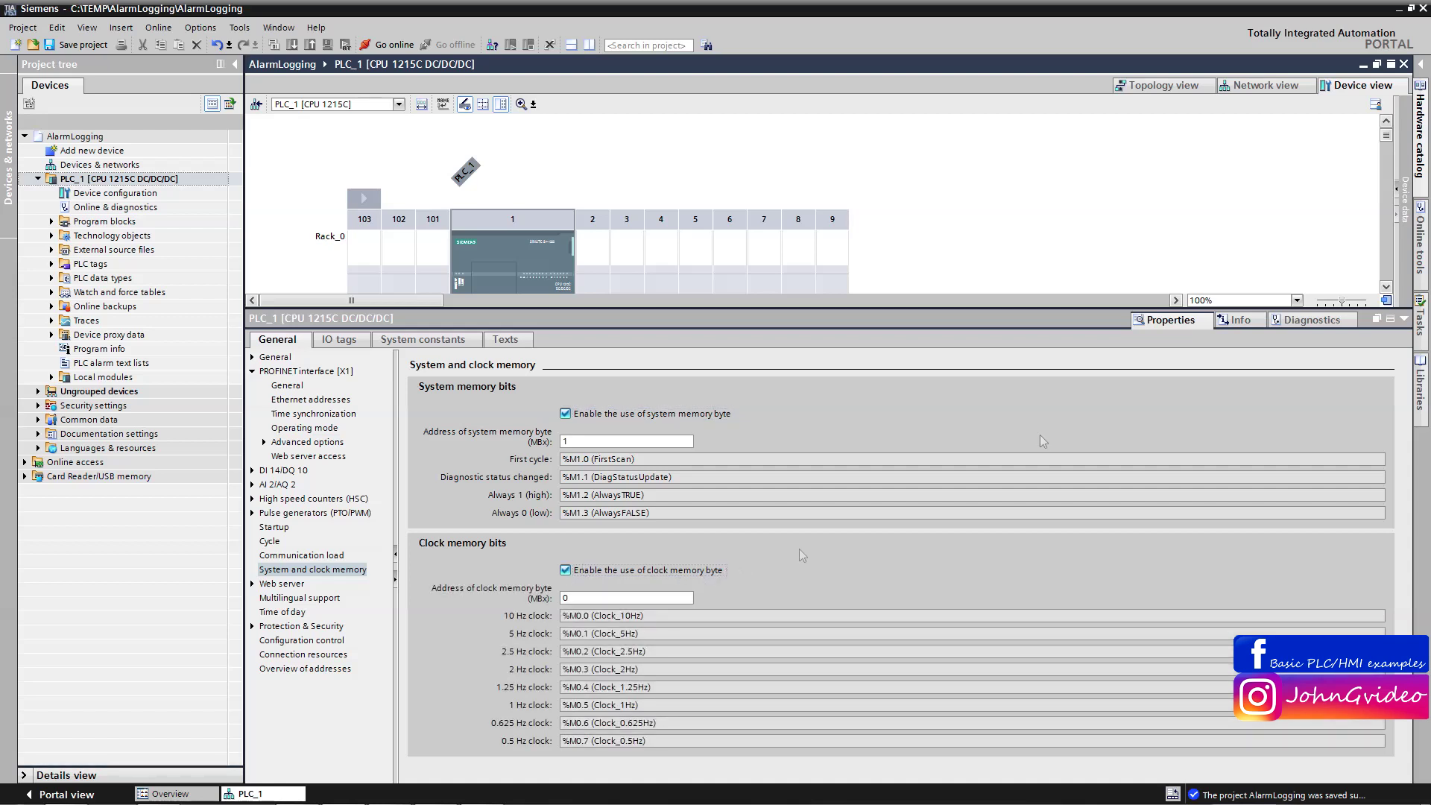
{"action": "left_click", "coordinate": [1405, 321]}
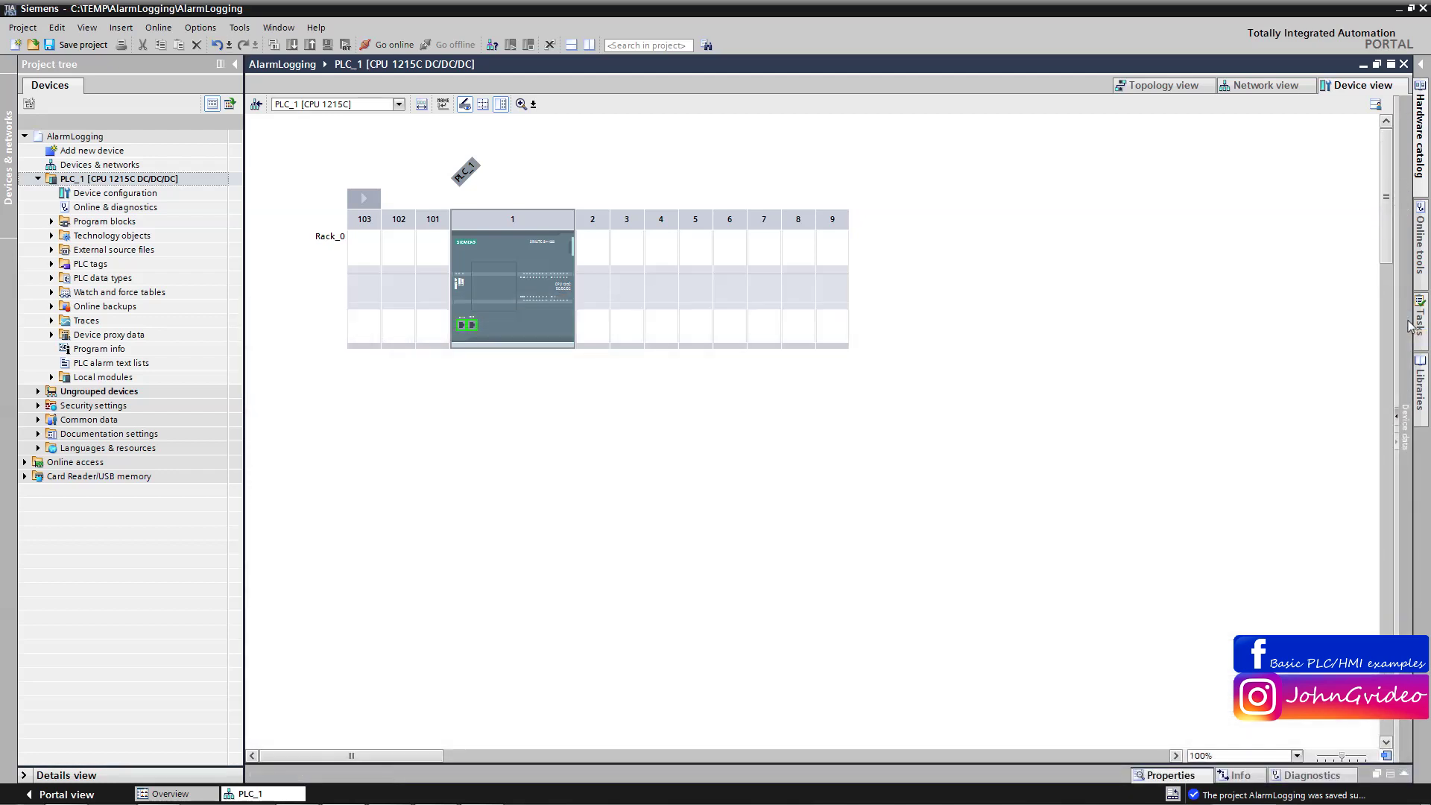
- Save, then compile PLC_1 hardware and software (only changes) with 0 errors, and show the network view
{"action": "left_click", "coordinate": [84, 46]}
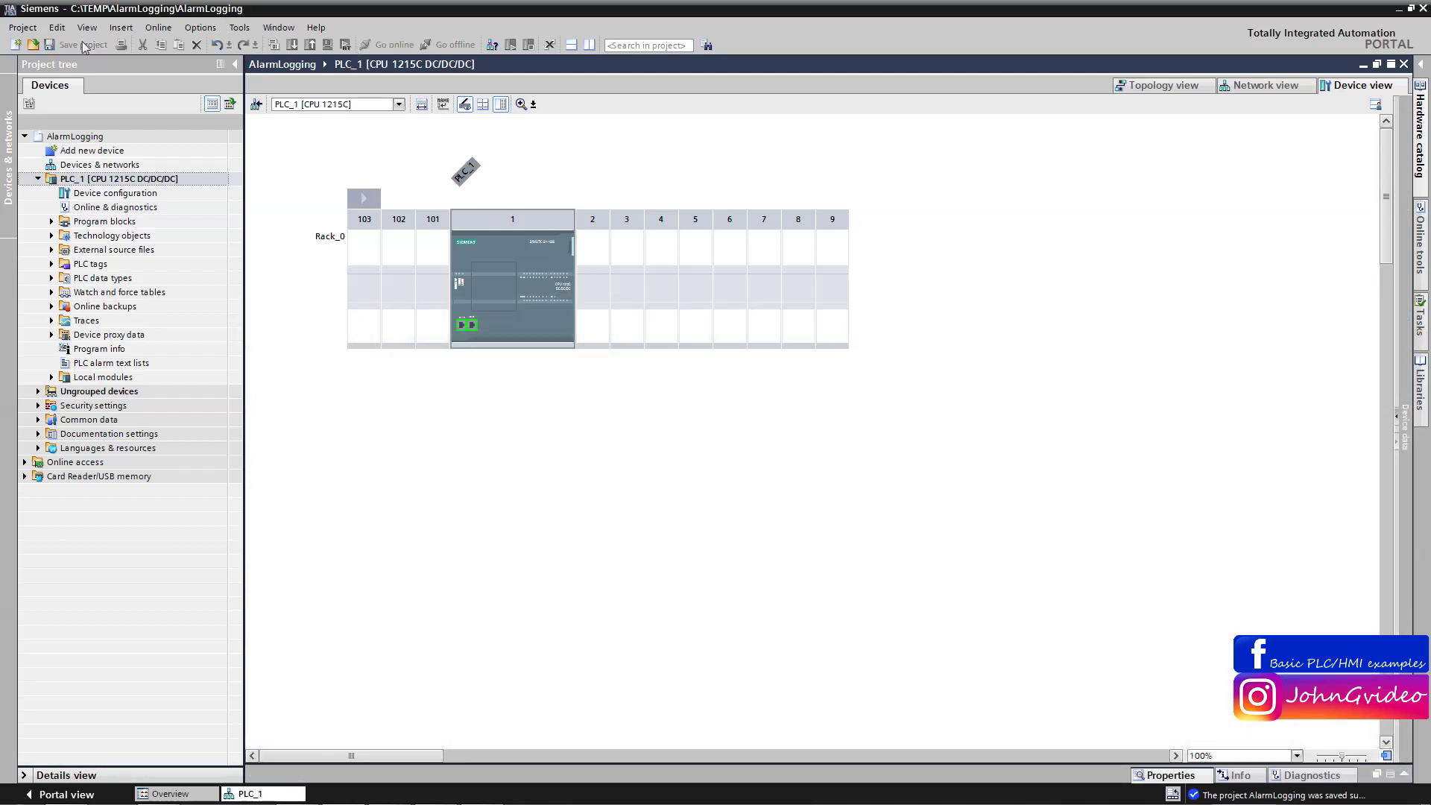
{"action": "right_click", "coordinate": [104, 179]}
{"action": "mouse_move", "coordinate": [223, 357]}
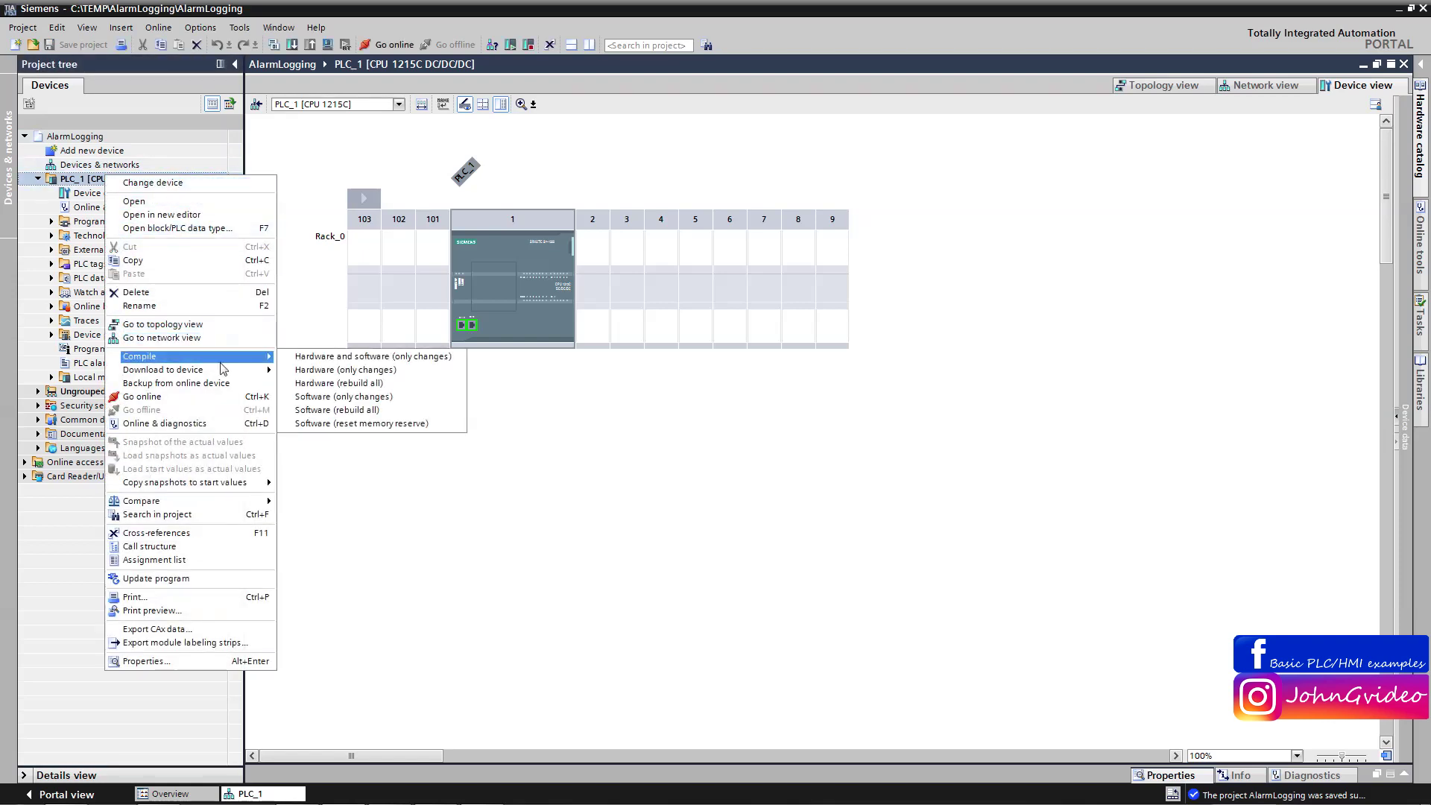
{"action": "left_click", "coordinate": [329, 357]}
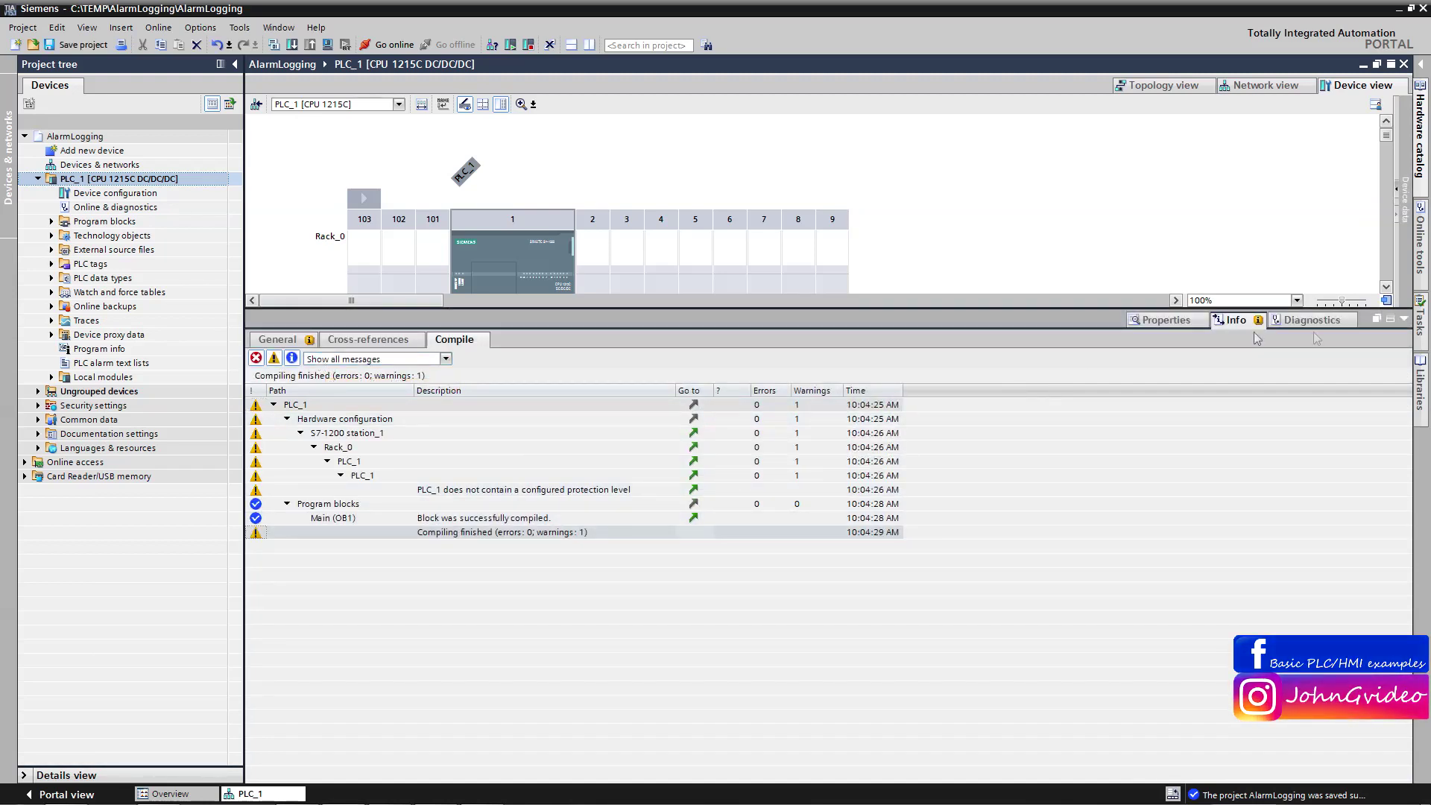
{"action": "left_click", "coordinate": [1404, 319]}
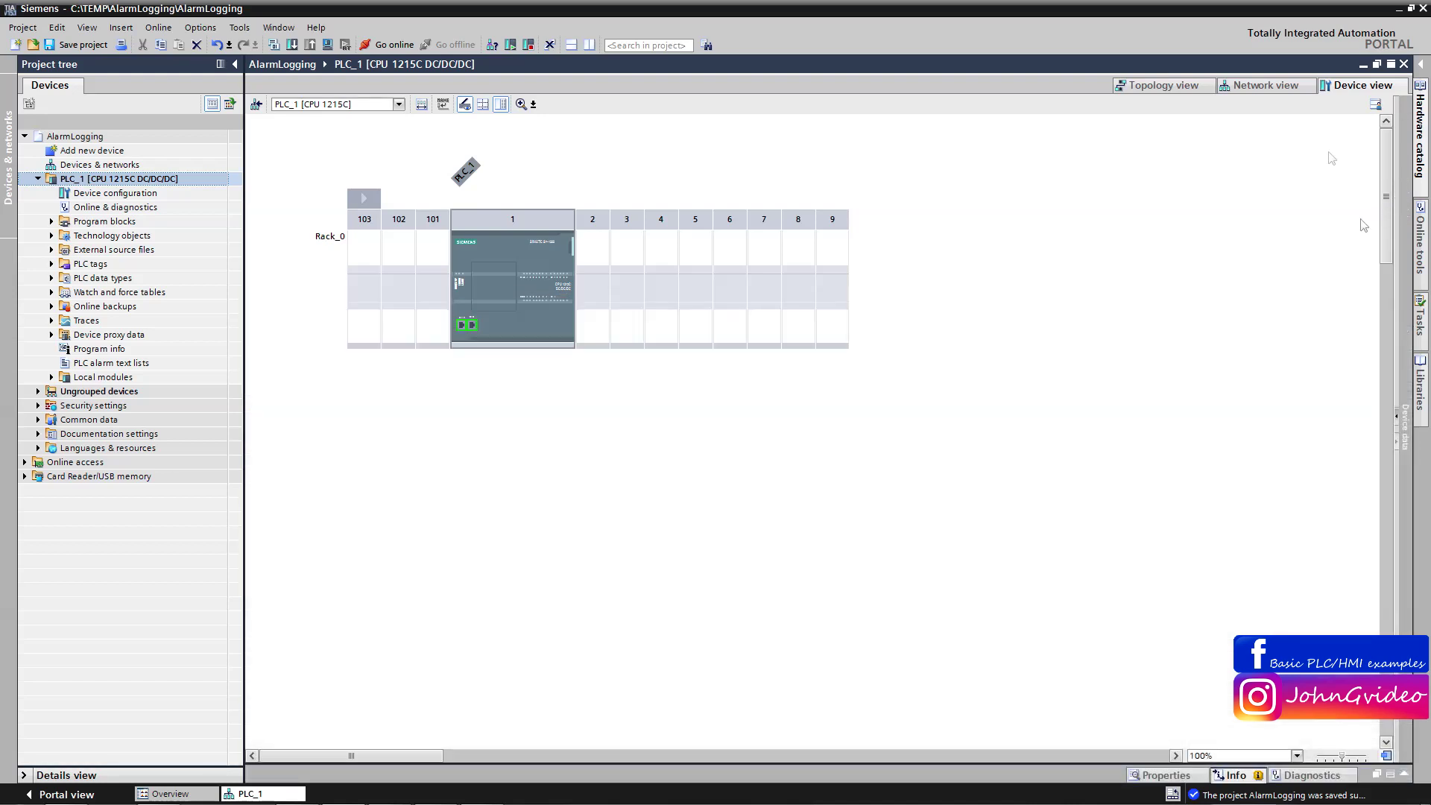
{"action": "left_click", "coordinate": [1281, 91]}
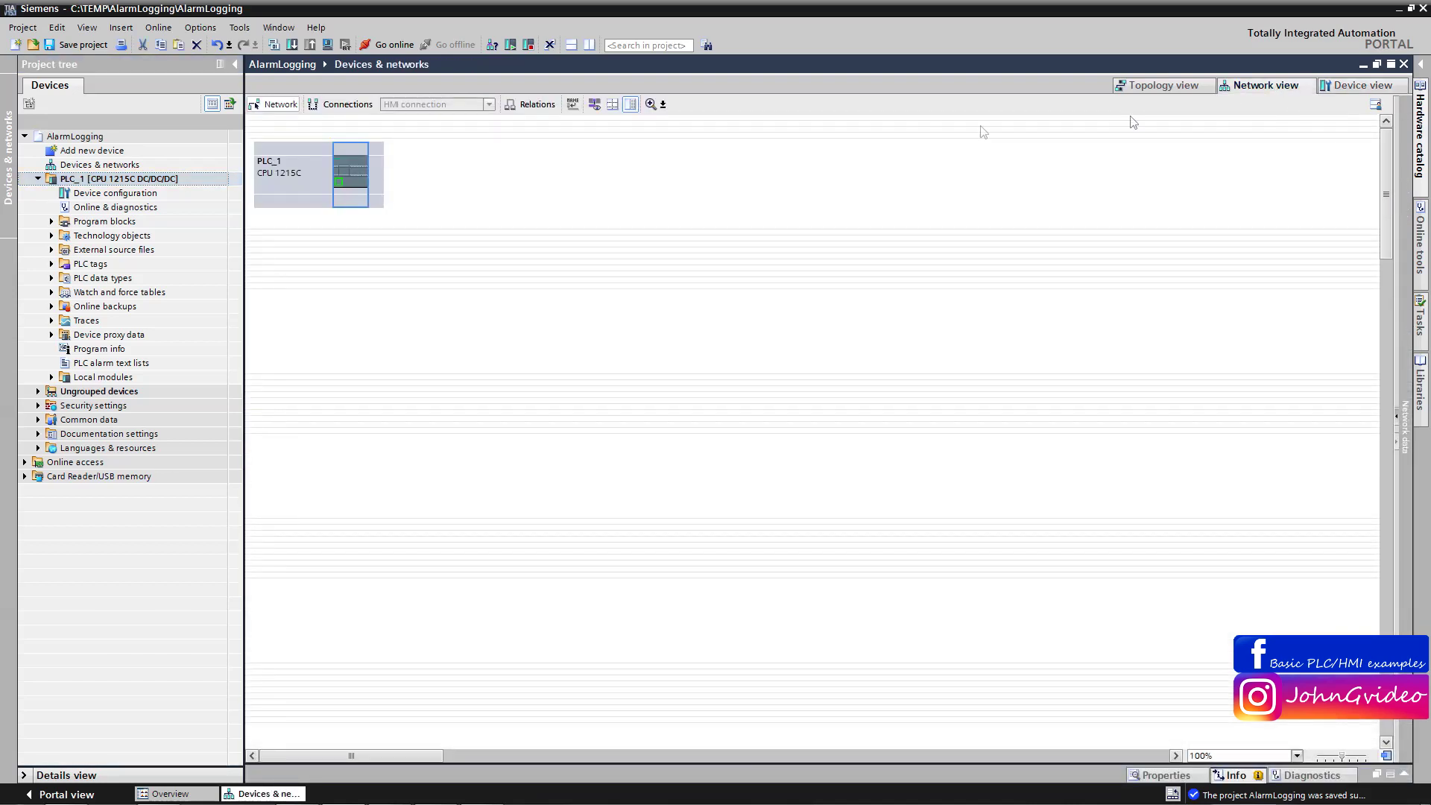
- Add a PC station PC-System_1 with WinCC RT Advanced runtime HMI_RT_1, version 15.1.0.0
{"action": "left_click", "coordinate": [37, 179]}
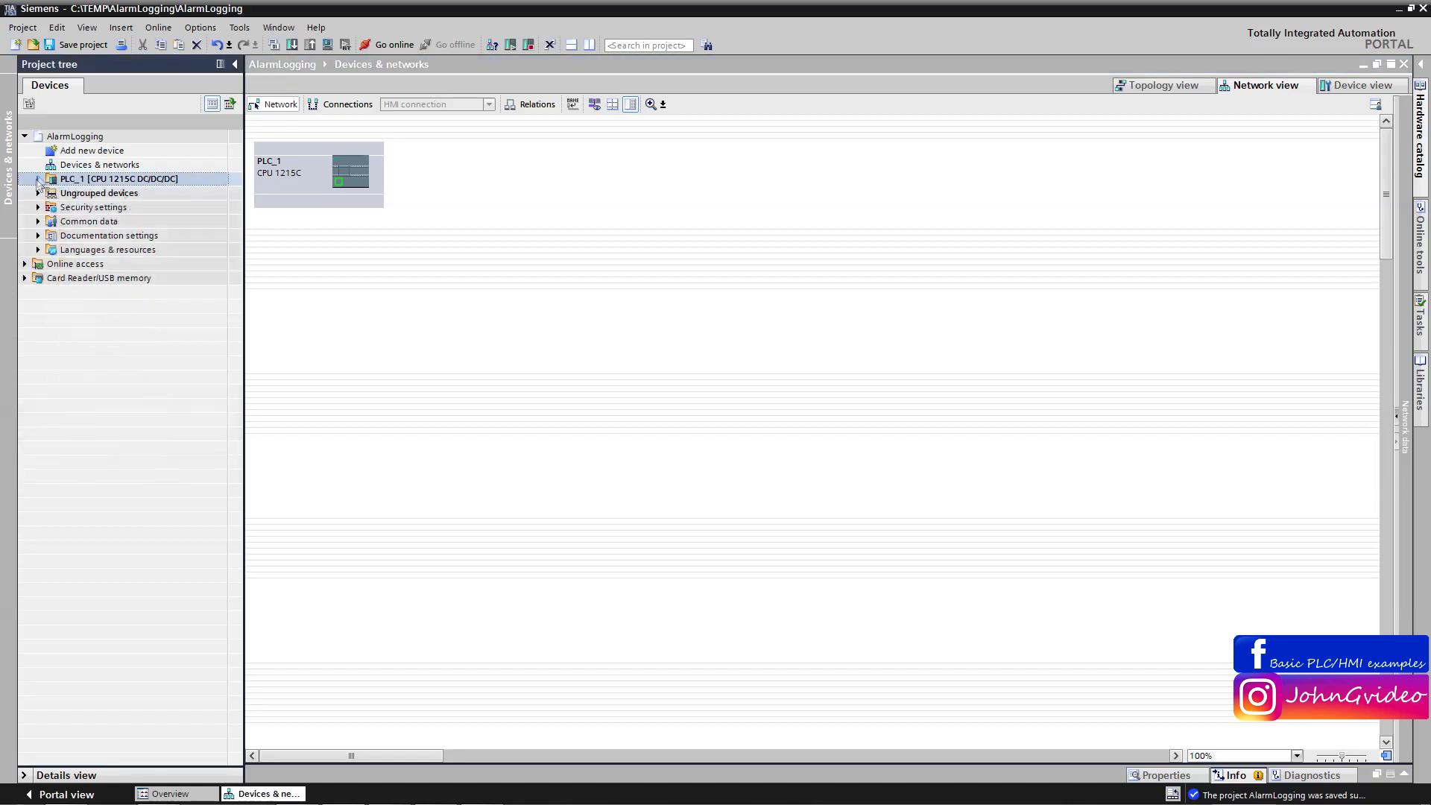
{"action": "double_click", "coordinate": [67, 151]}
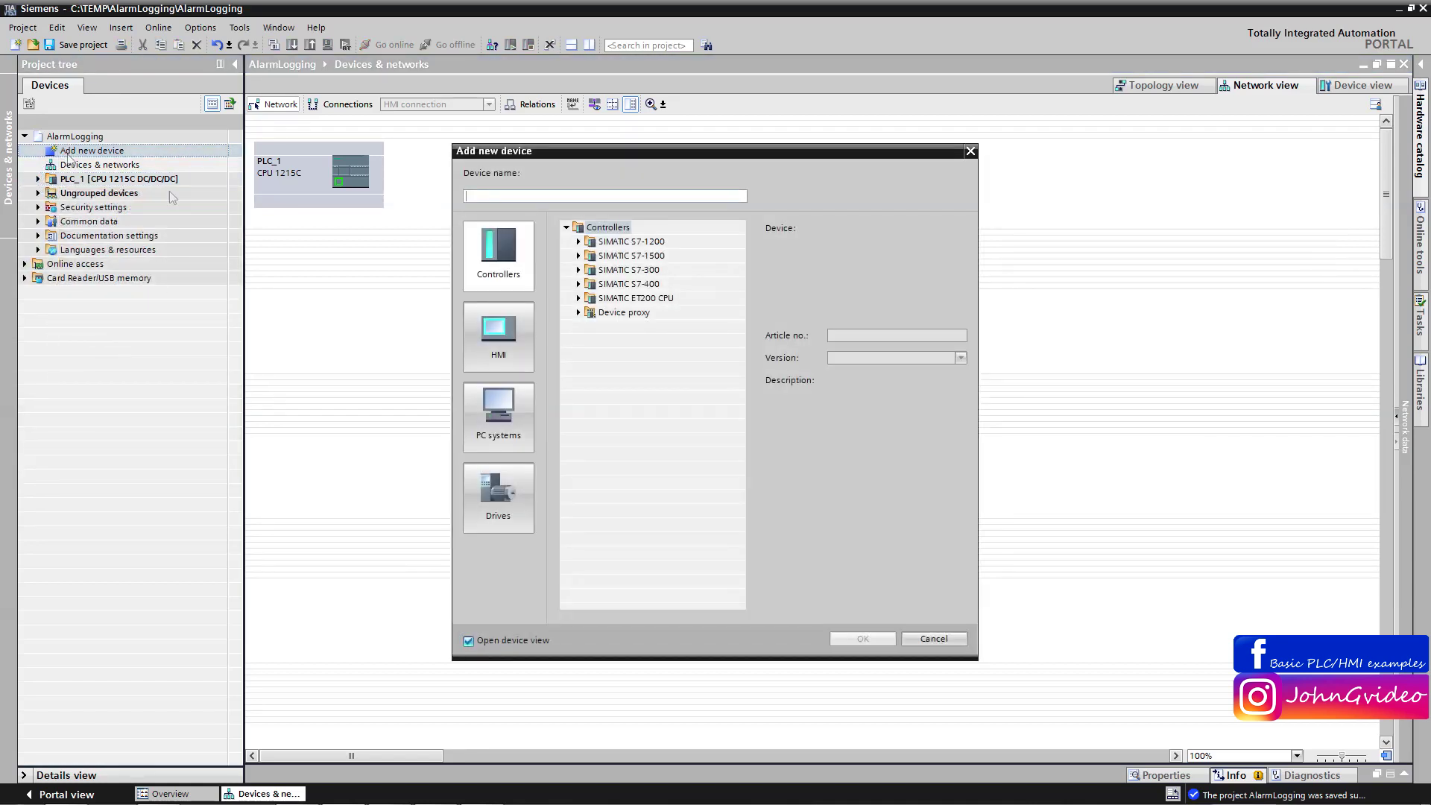
{"action": "left_click", "coordinate": [479, 421]}
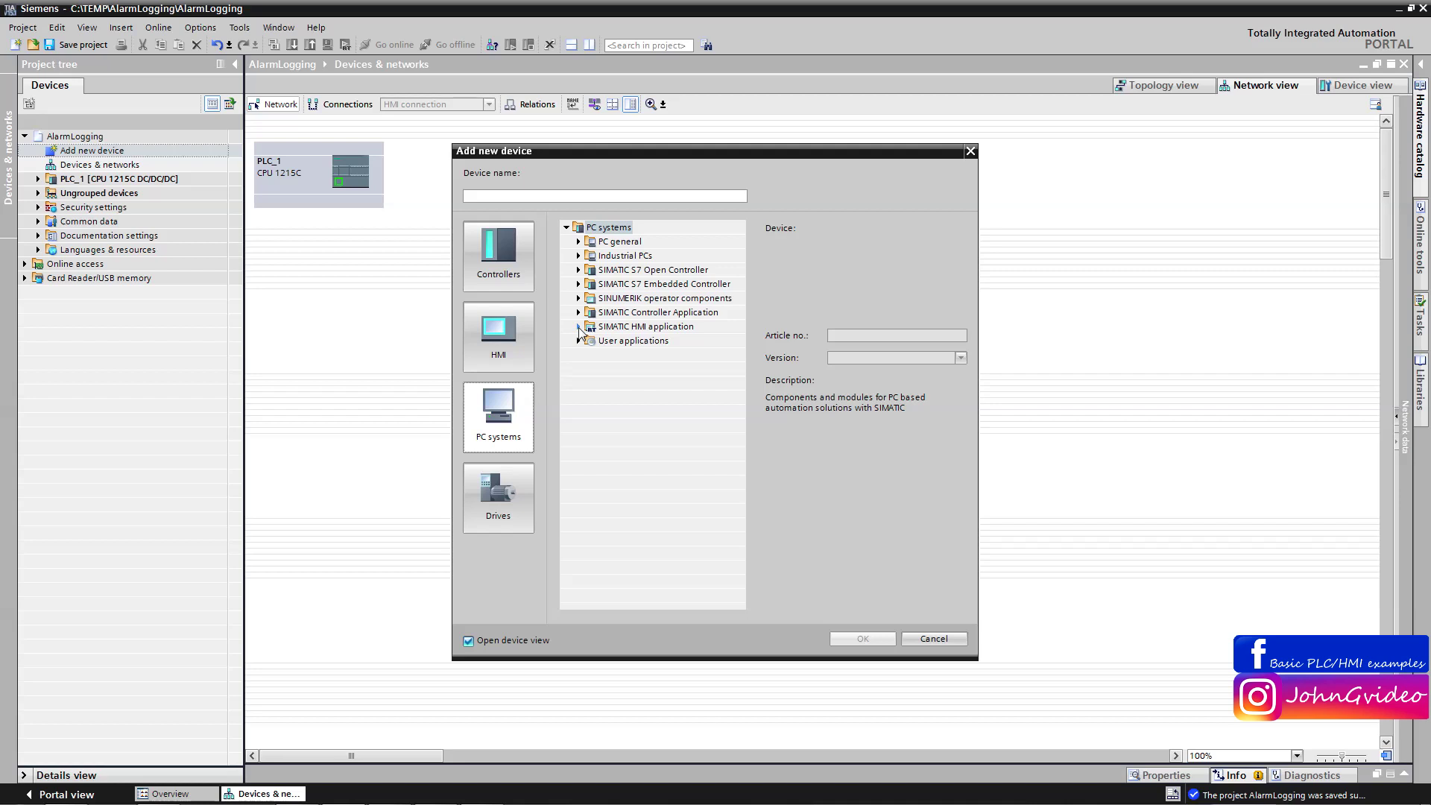
{"action": "left_click", "coordinate": [579, 328]}
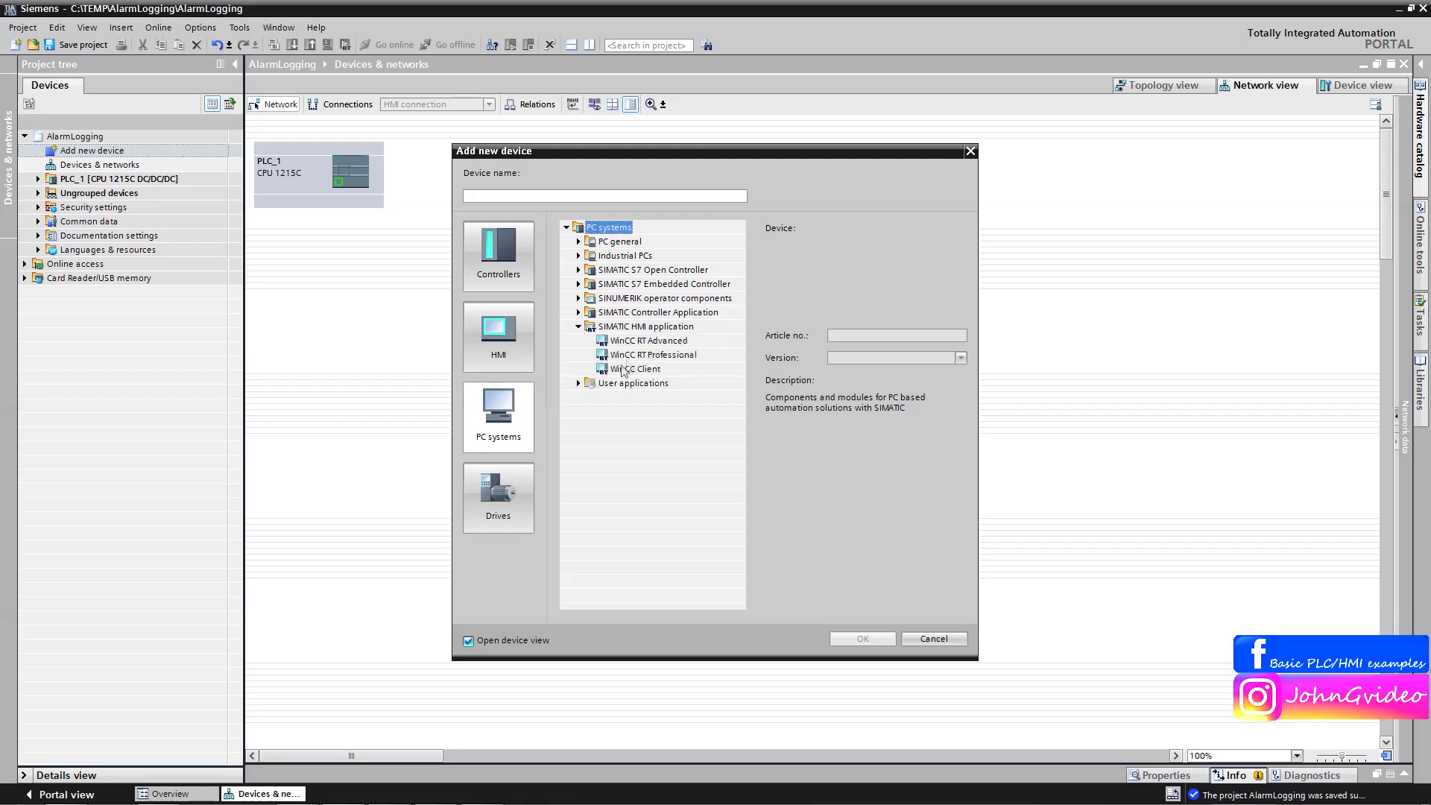
{"action": "left_click", "coordinate": [644, 343]}
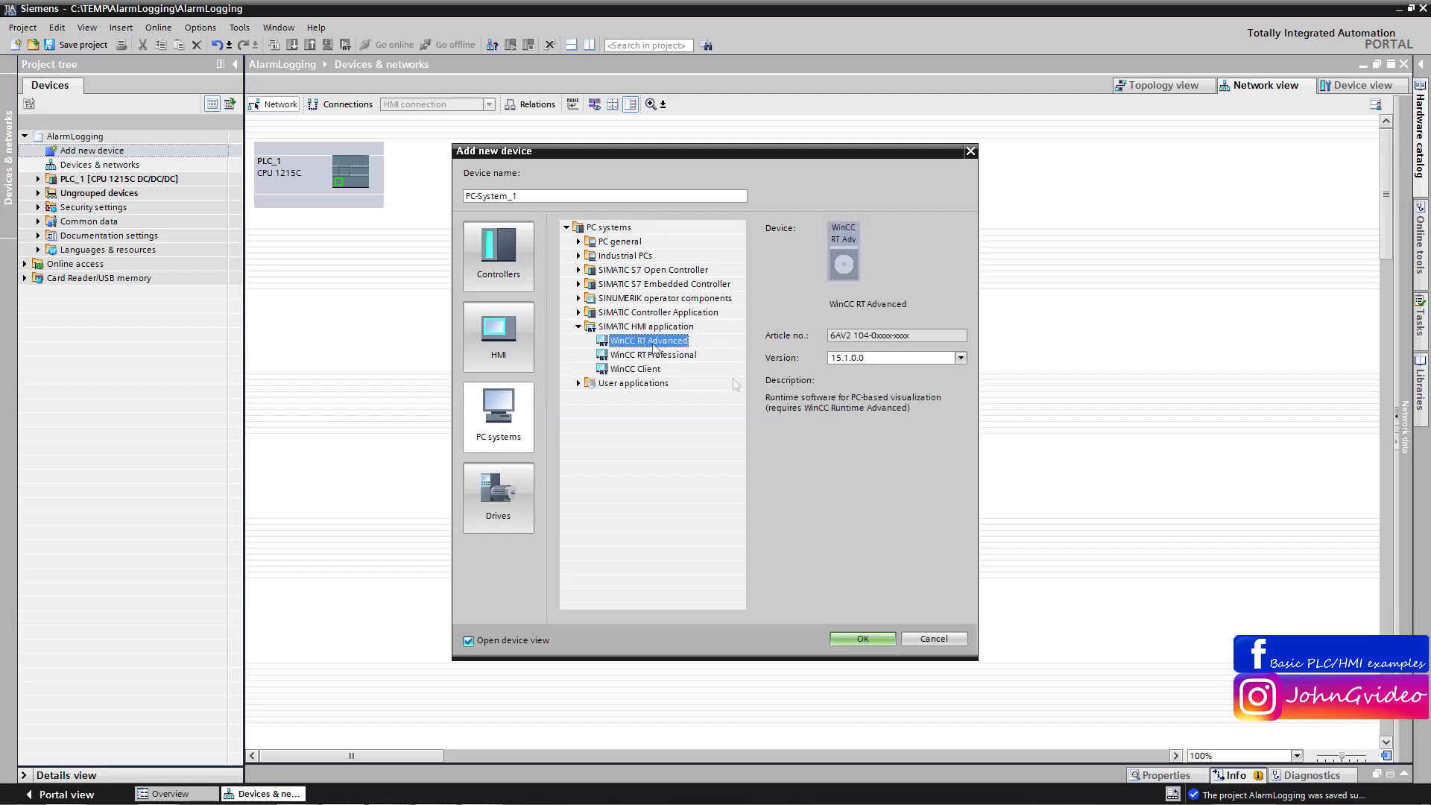
{"action": "left_click", "coordinate": [863, 640]}
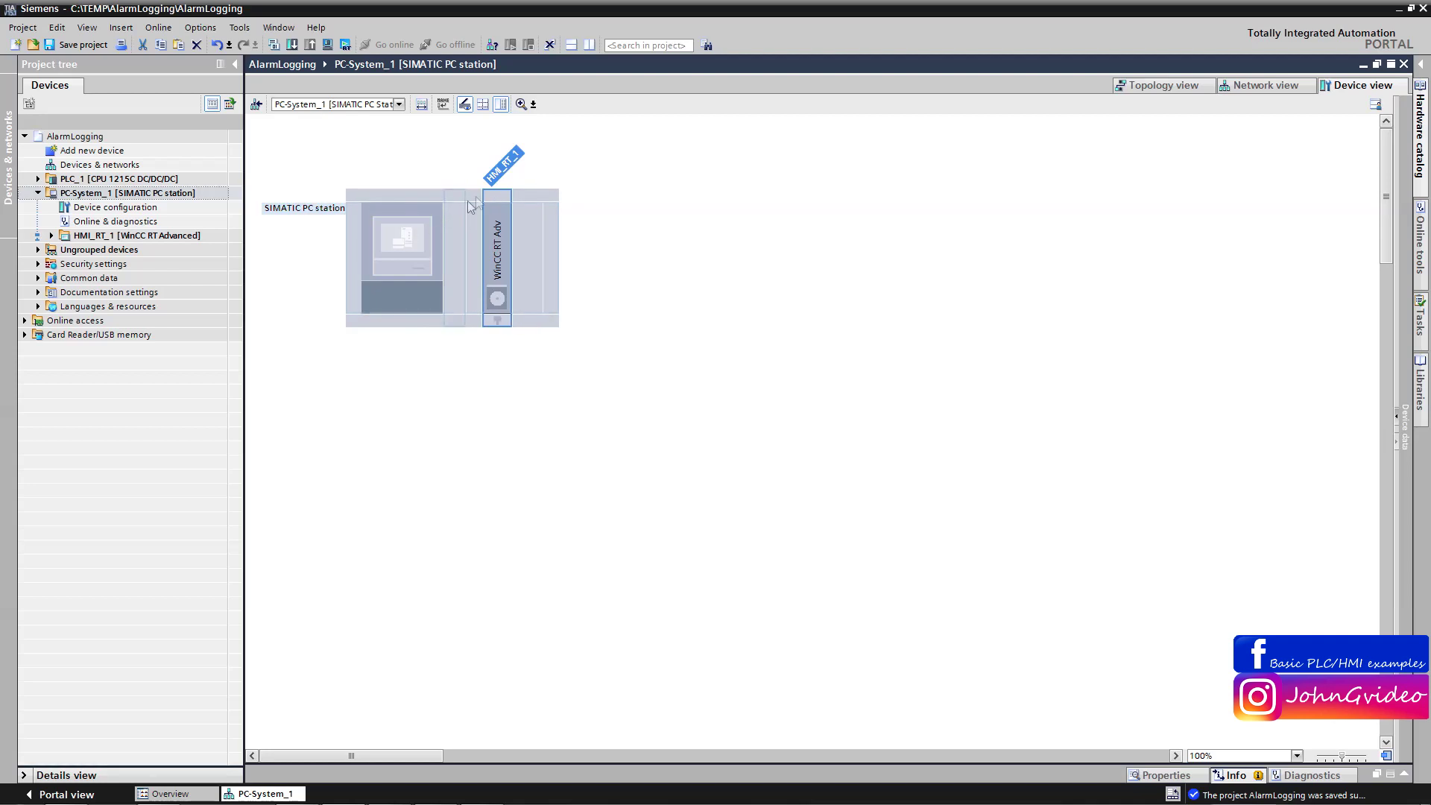
- Drag an IE general module from the hardware catalog into PC-System_1's rack
{"action": "left_click", "coordinate": [412, 256]}
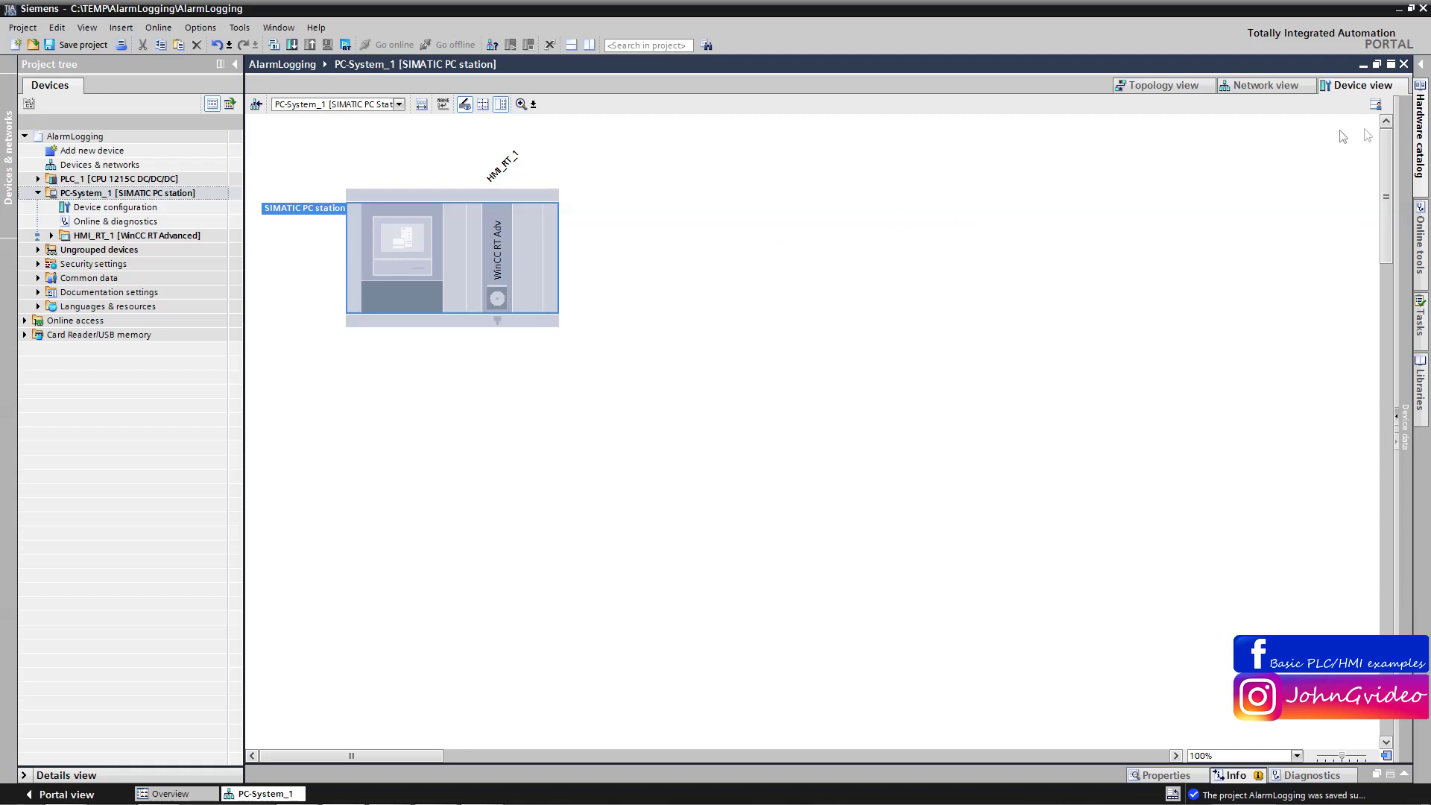
{"action": "left_click", "coordinate": [1421, 131]}
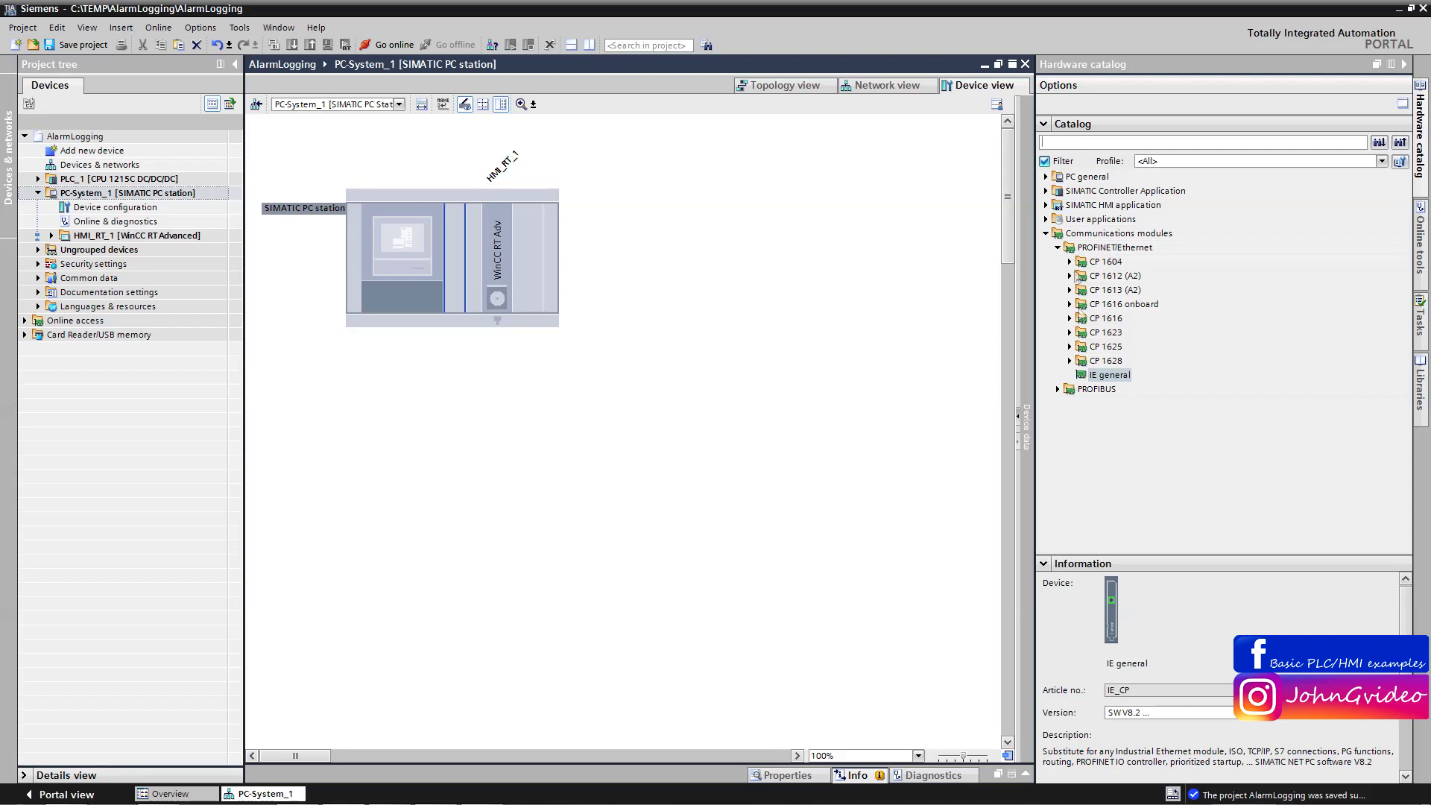
{"action": "left_click", "coordinate": [1111, 375]}
{"action": "left_click_drag", "start_coordinate": [1111, 379], "coordinate": [456, 281]}
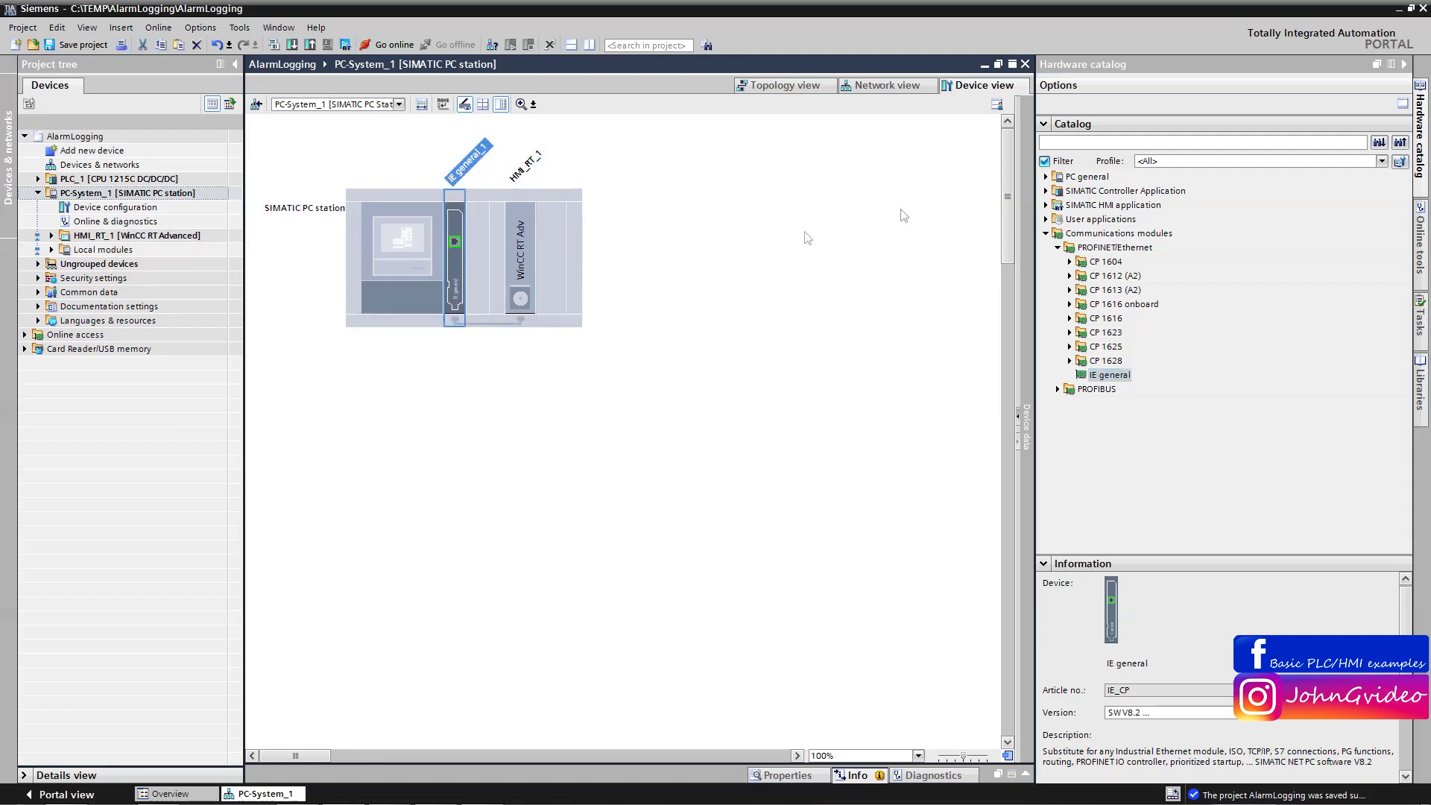
{"action": "left_click", "coordinate": [1405, 64]}
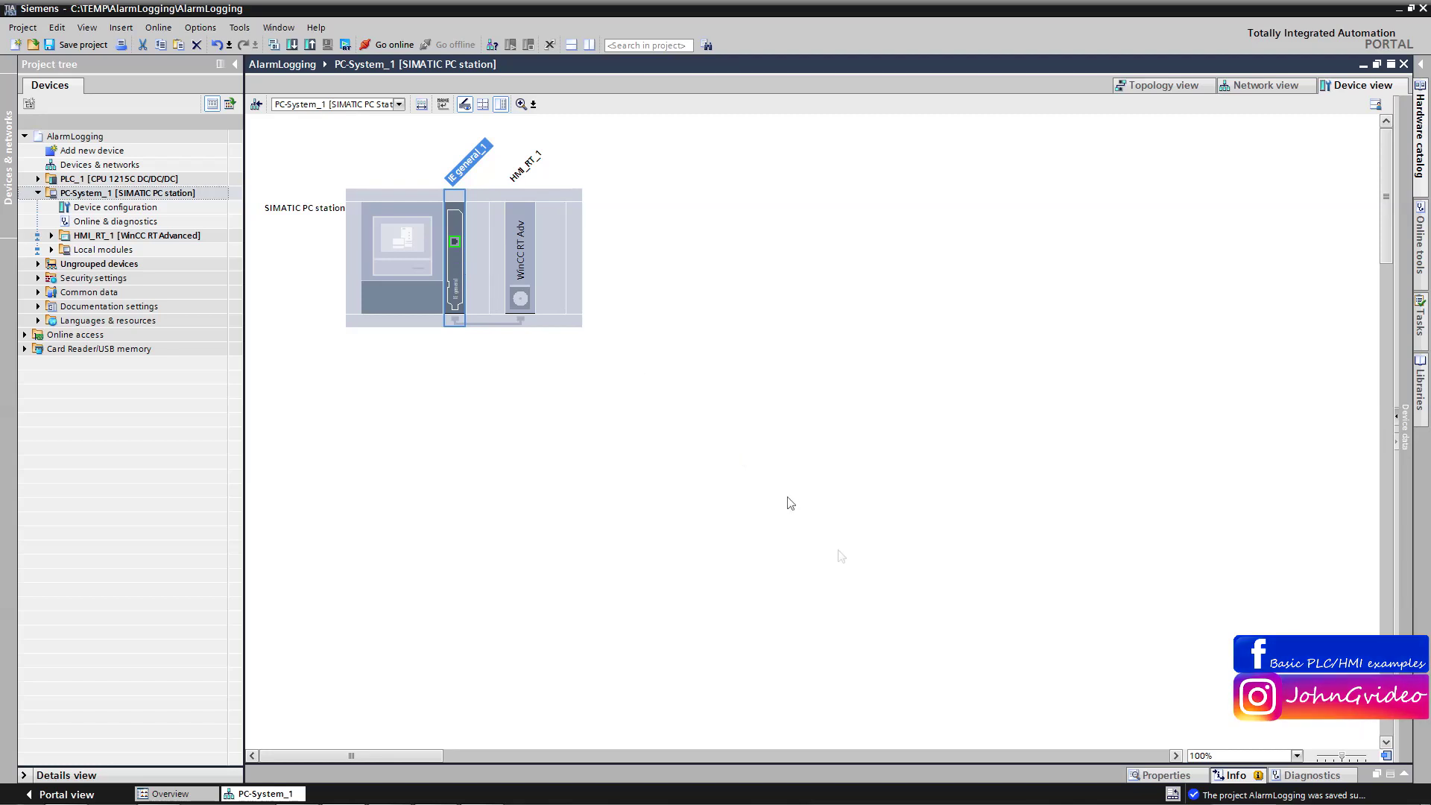
- Give IE_general_1 the IP address 192.168.0.51 and show the network view
{"action": "left_click", "coordinate": [1167, 776]}
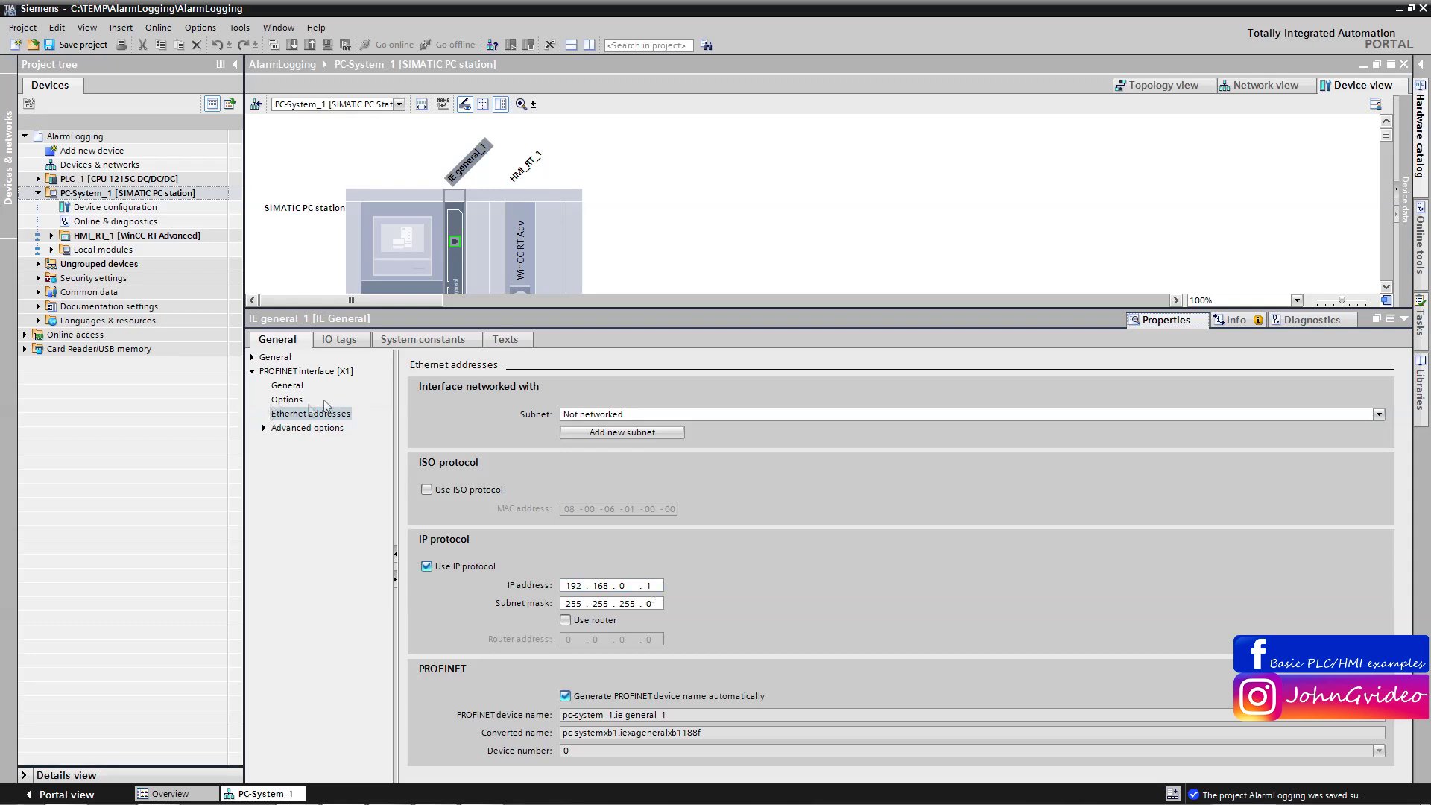
{"action": "left_click", "coordinate": [649, 586]}
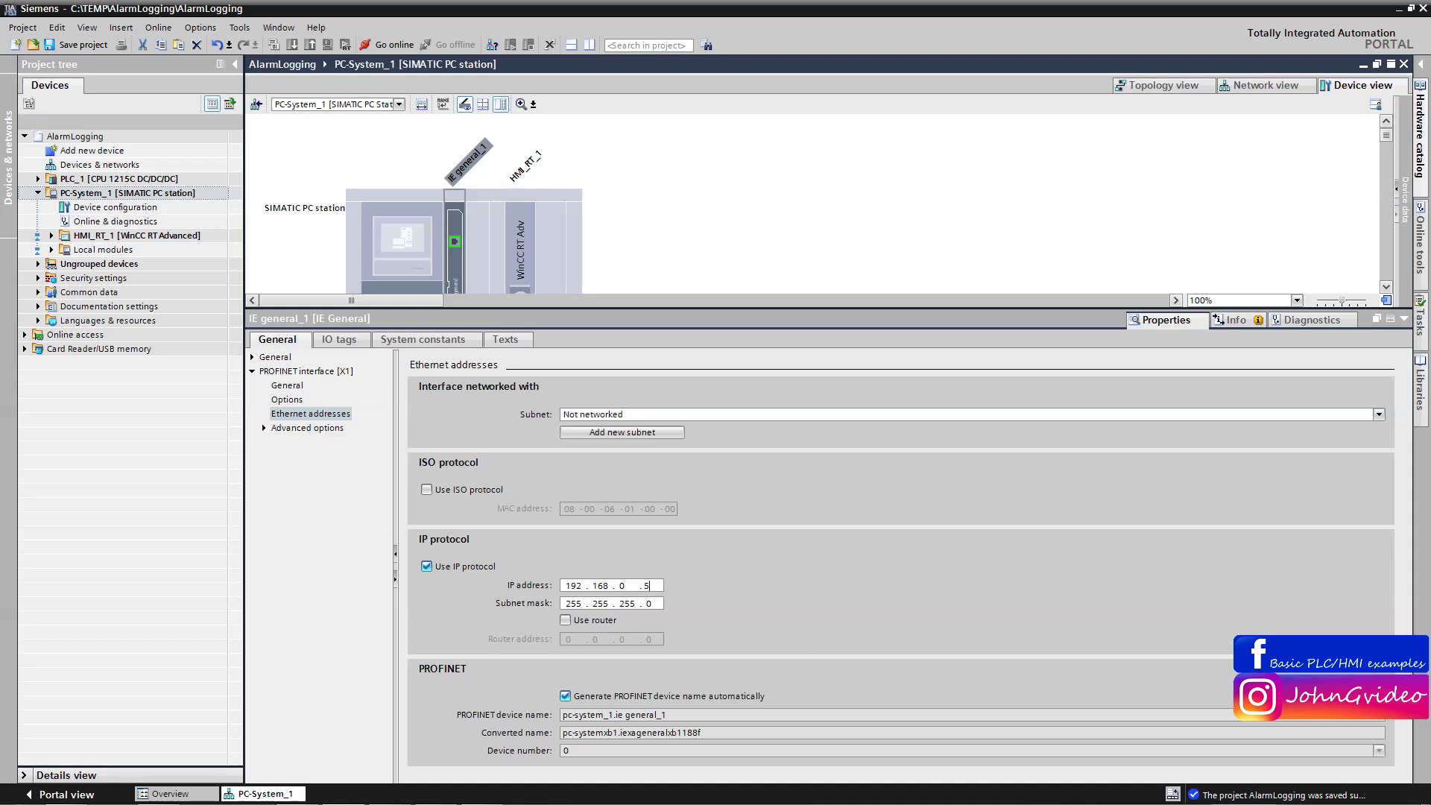
{"action": "type", "text": "51"}
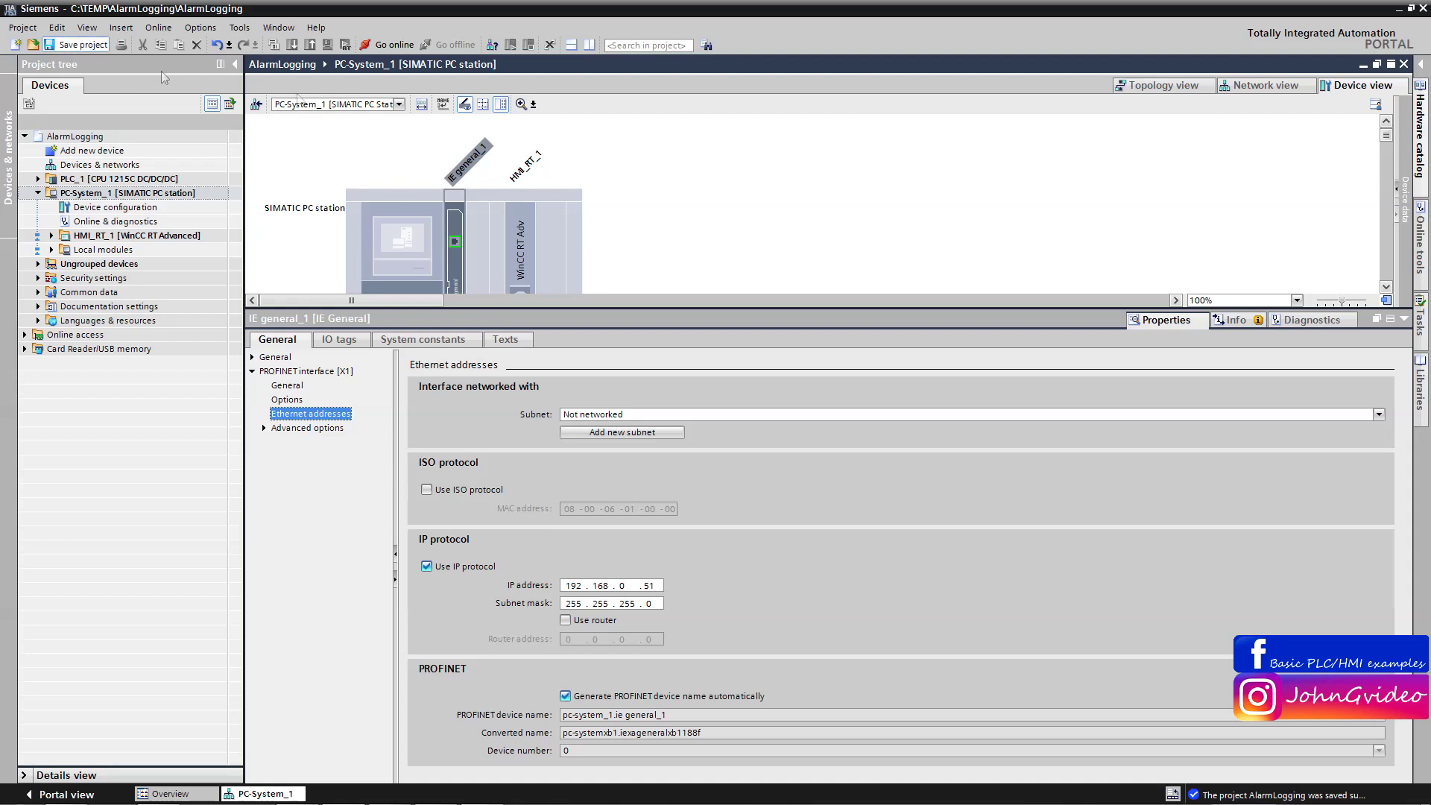
{"action": "left_click", "coordinate": [1405, 320]}
{"action": "left_click", "coordinate": [1269, 85]}
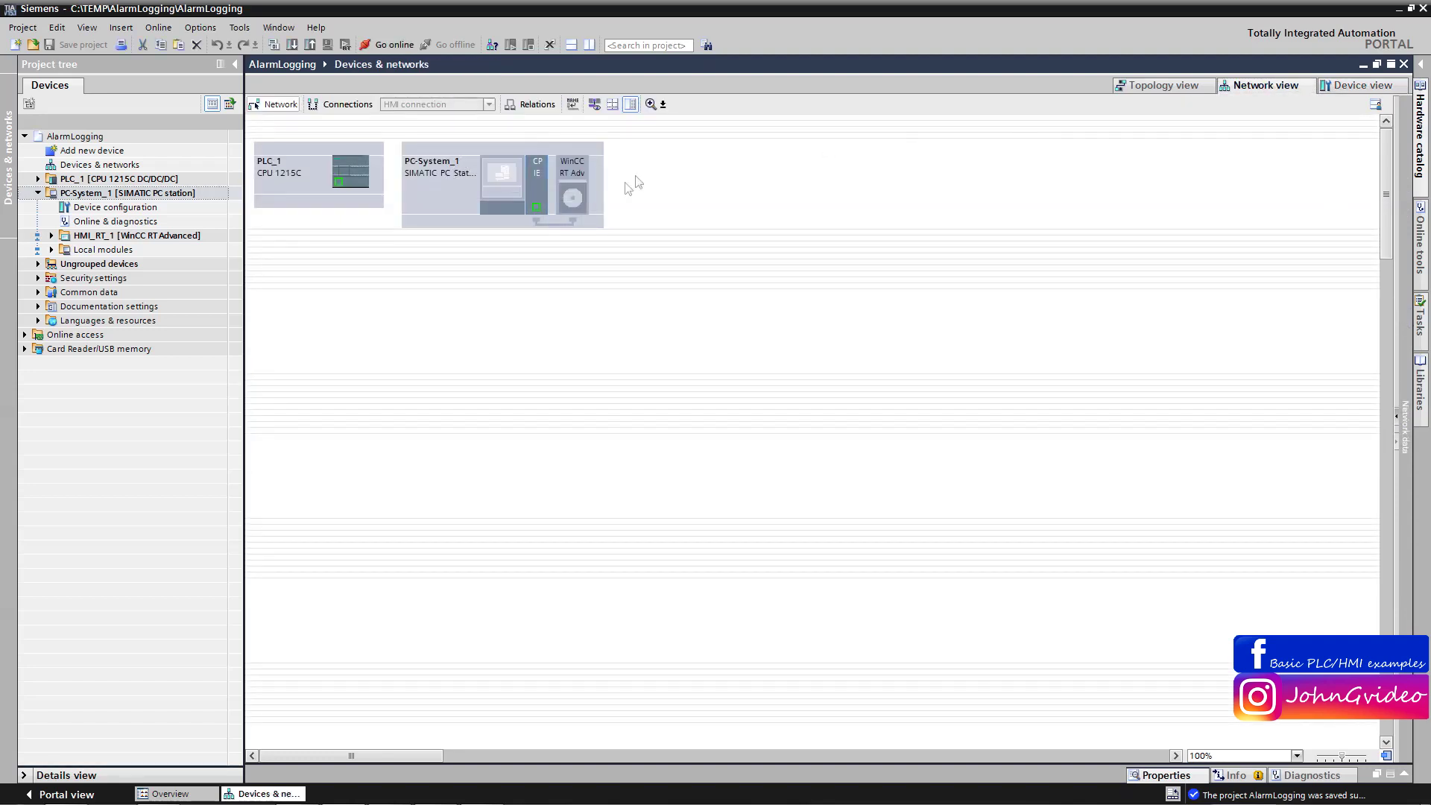
- Draw an HMI connection from the PC station's interface to PLC_1 and save
{"action": "left_click", "coordinate": [328, 107]}
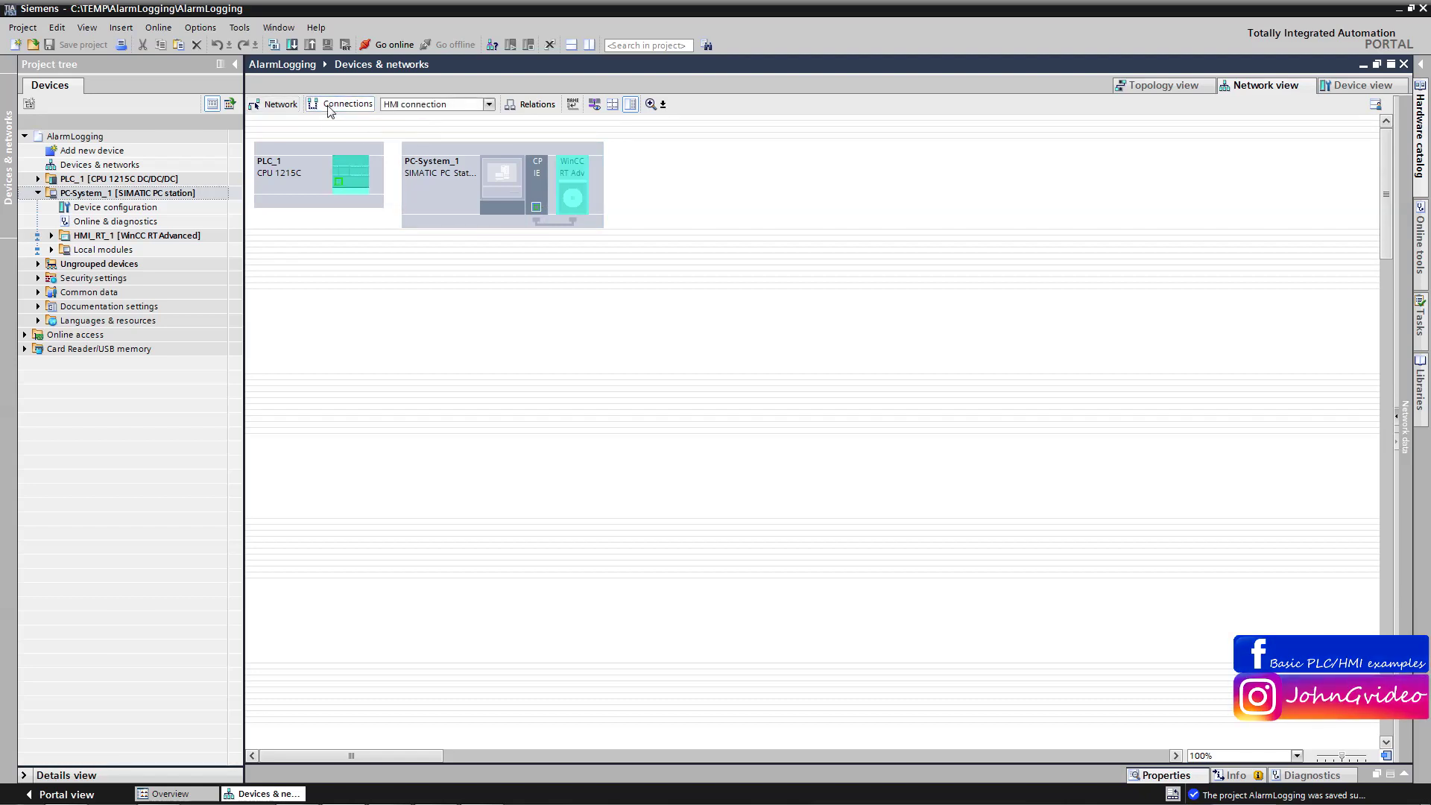
{"action": "left_click", "coordinate": [489, 106]}
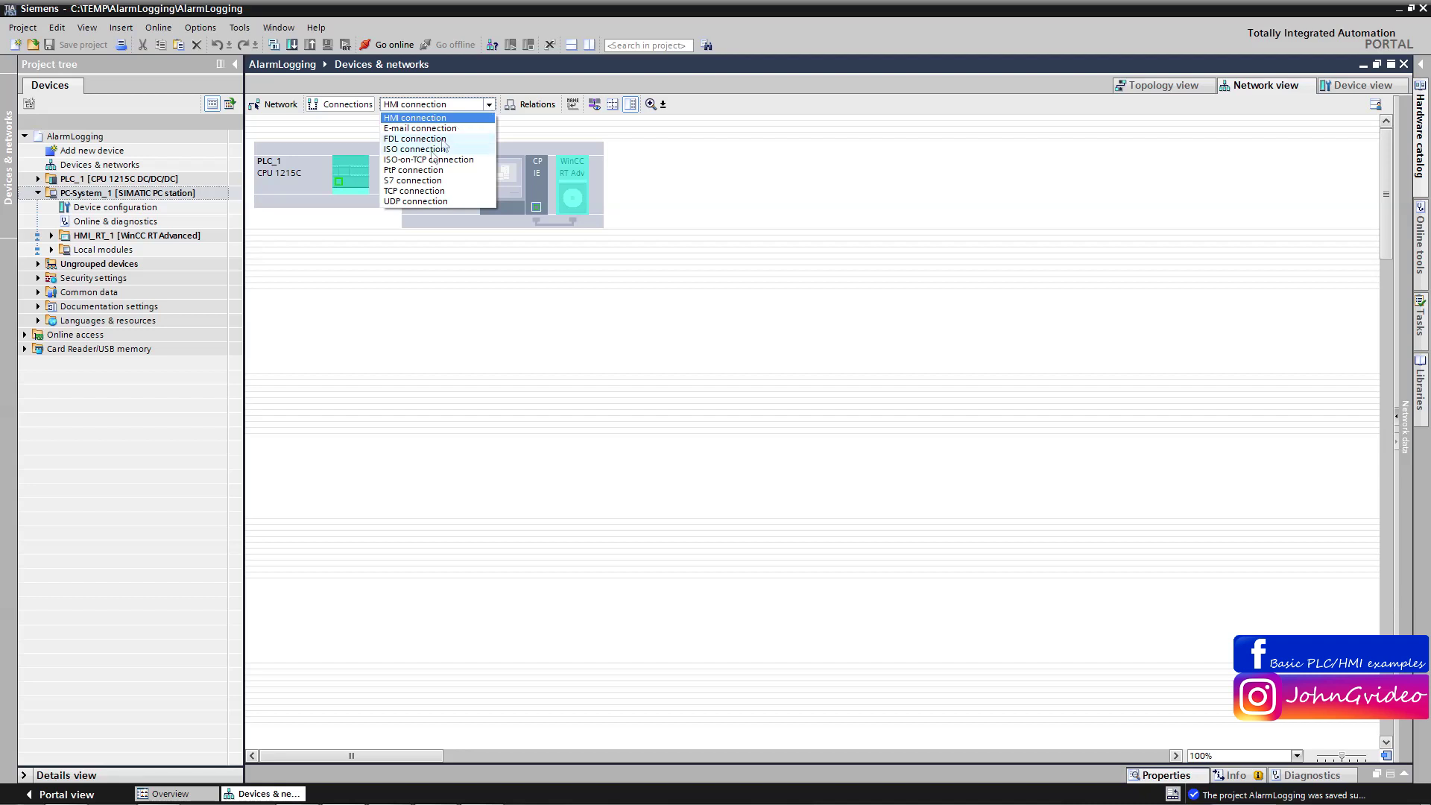
{"action": "left_click", "coordinate": [415, 118]}
{"action": "left_click_drag", "start_coordinate": [536, 206], "coordinate": [340, 182]}
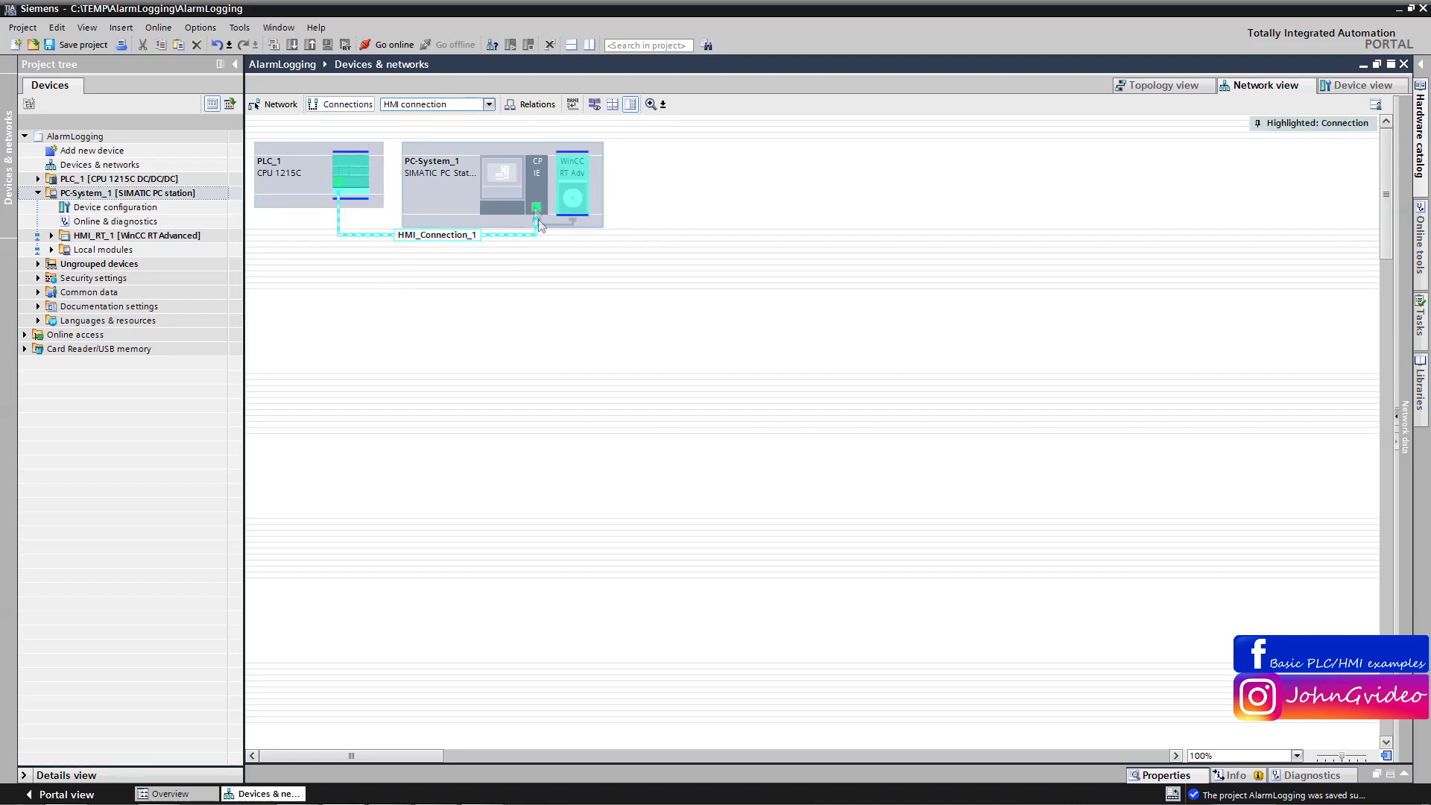
{"action": "left_click", "coordinate": [74, 50]}
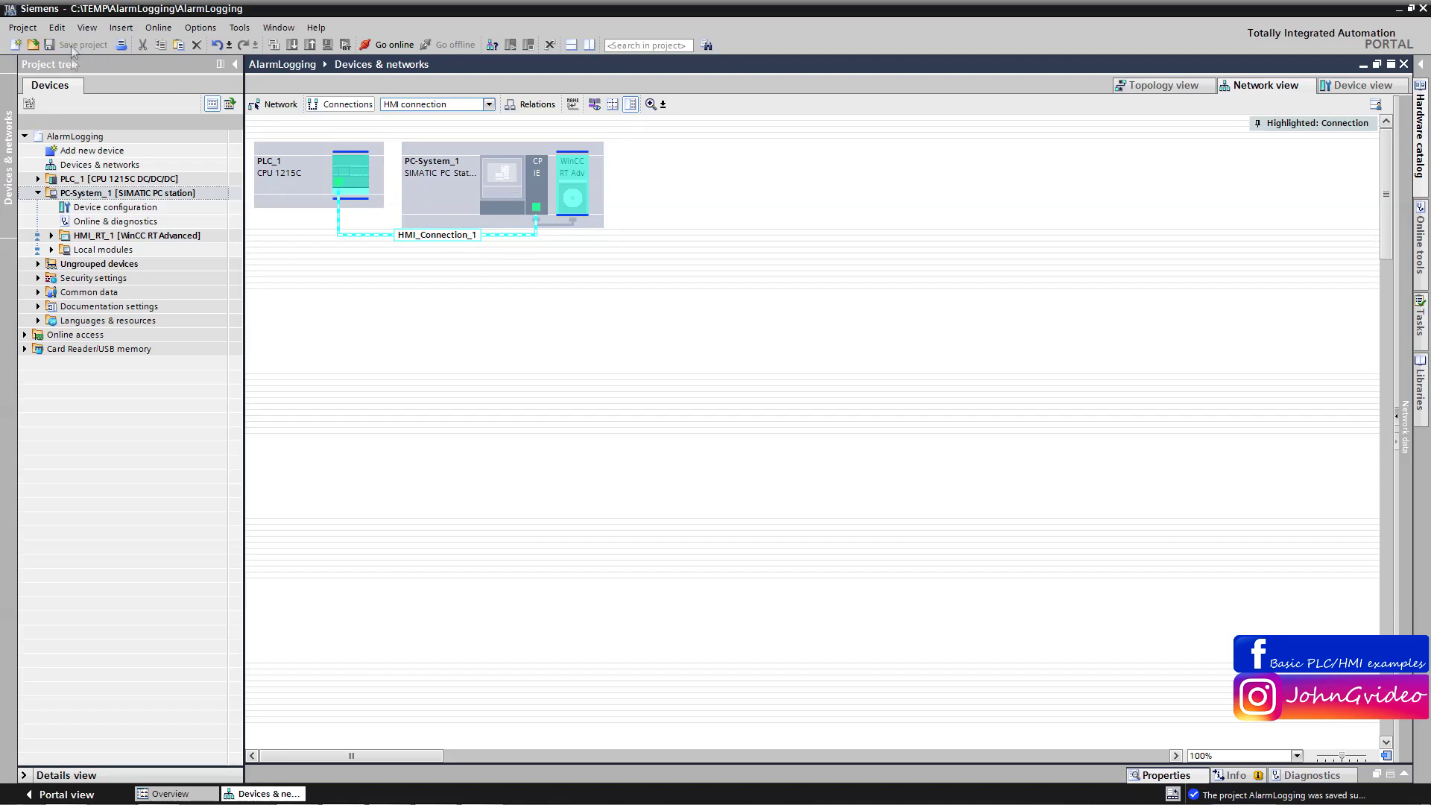
- Compile PLC_1 hardware with a full rebuild, finishing with 0 errors and 1 warning
{"action": "right_click", "coordinate": [104, 183]}
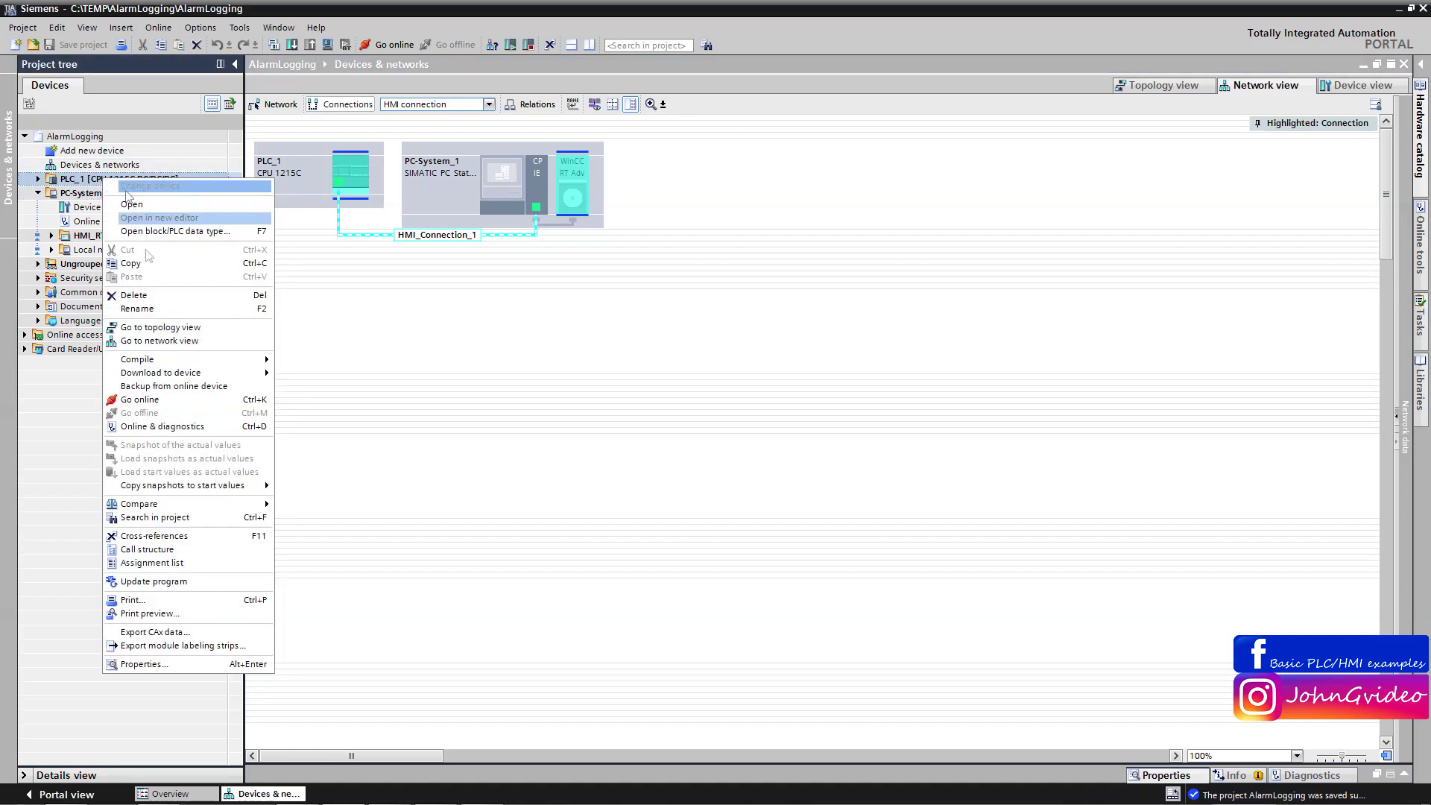
{"action": "mouse_move", "coordinate": [210, 362]}
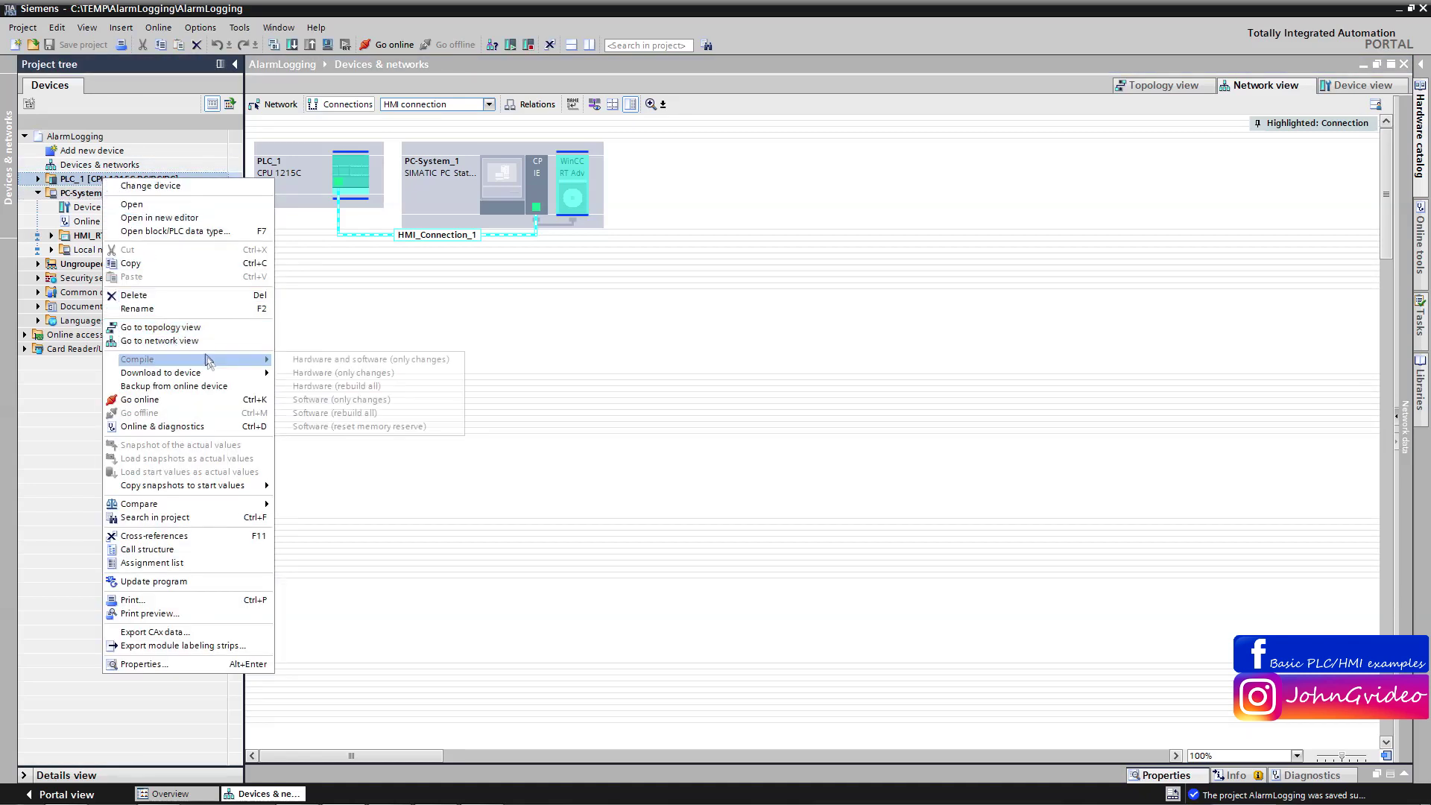
{"action": "left_click", "coordinate": [336, 387]}
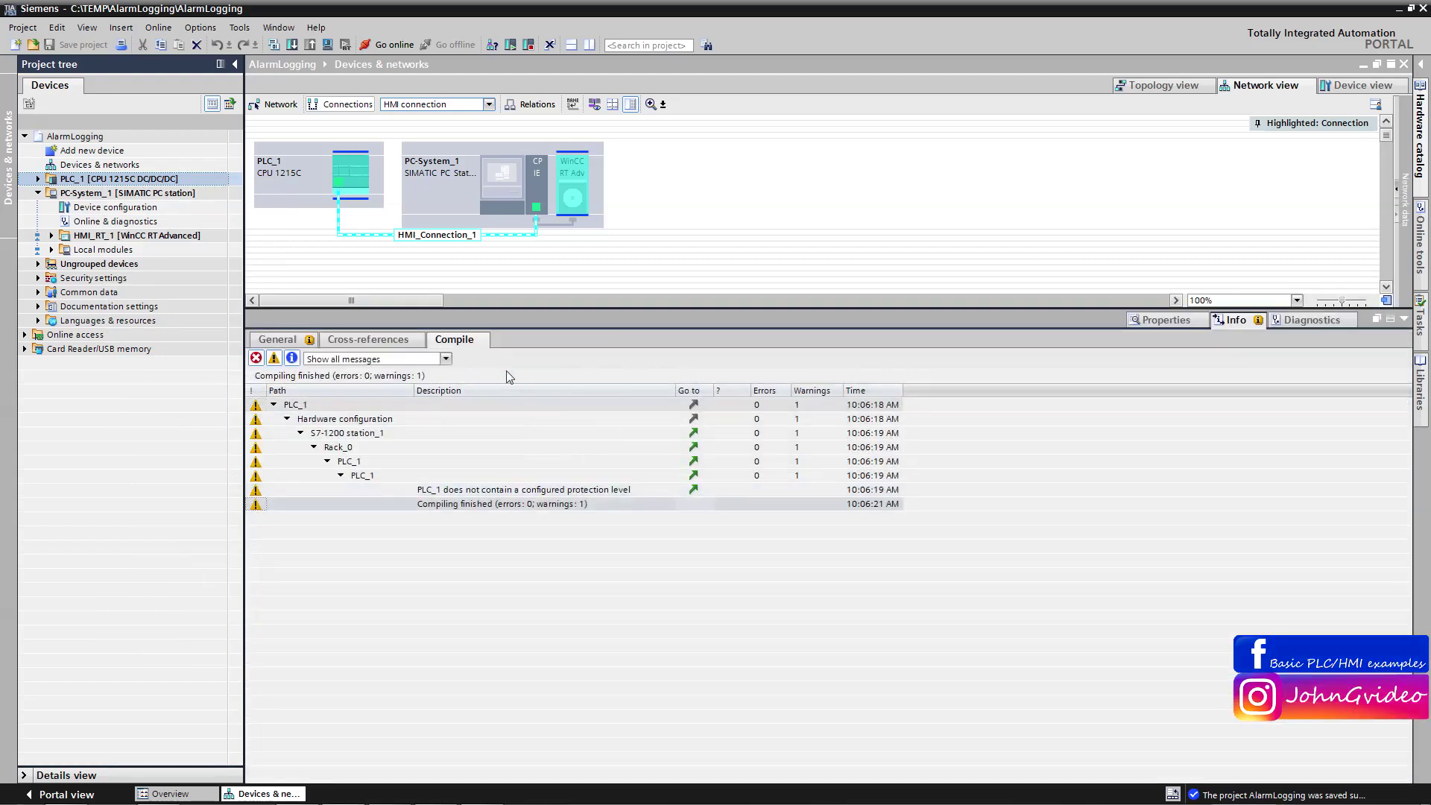
{"action": "left_click", "coordinate": [1405, 320]}
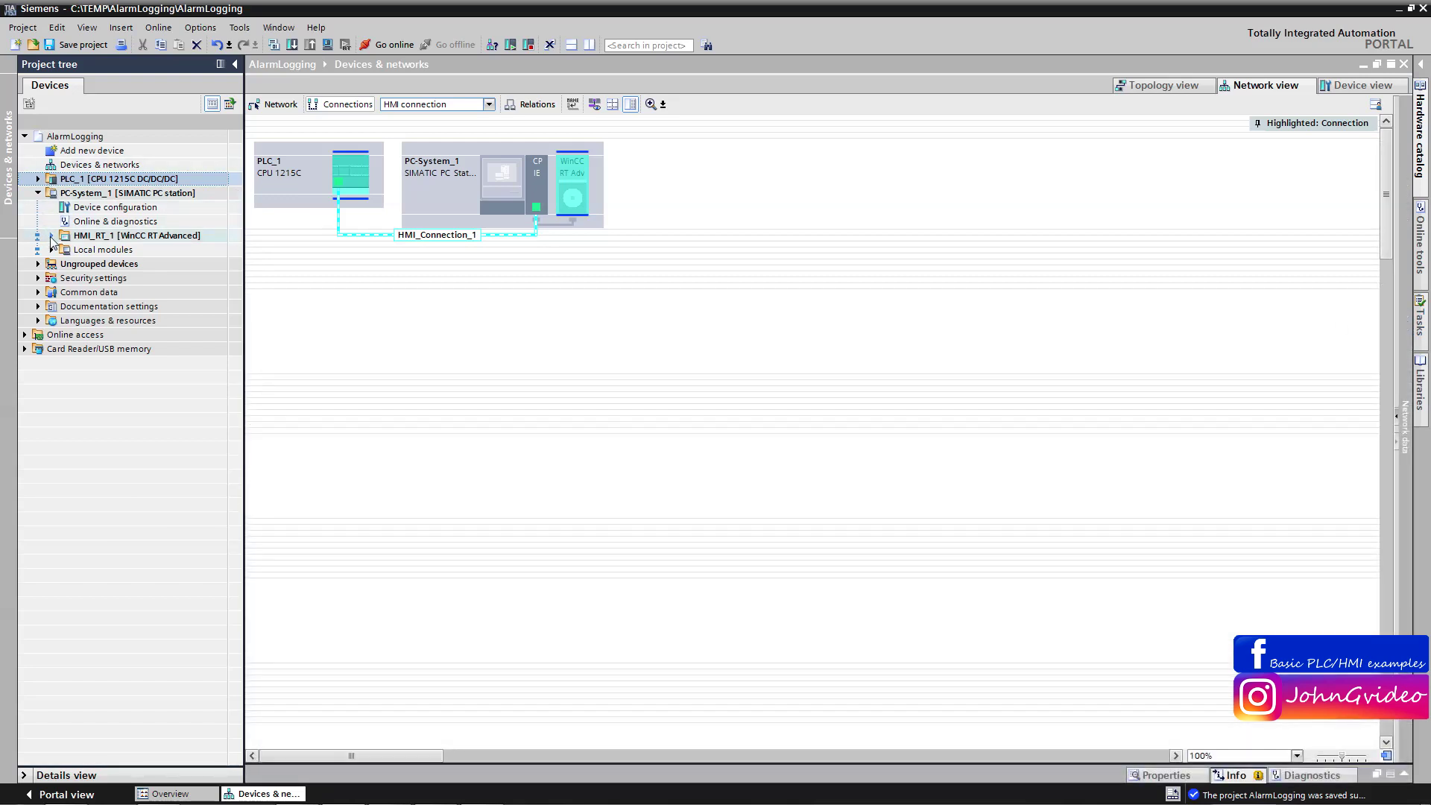
{"action": "left_click", "coordinate": [51, 235]}
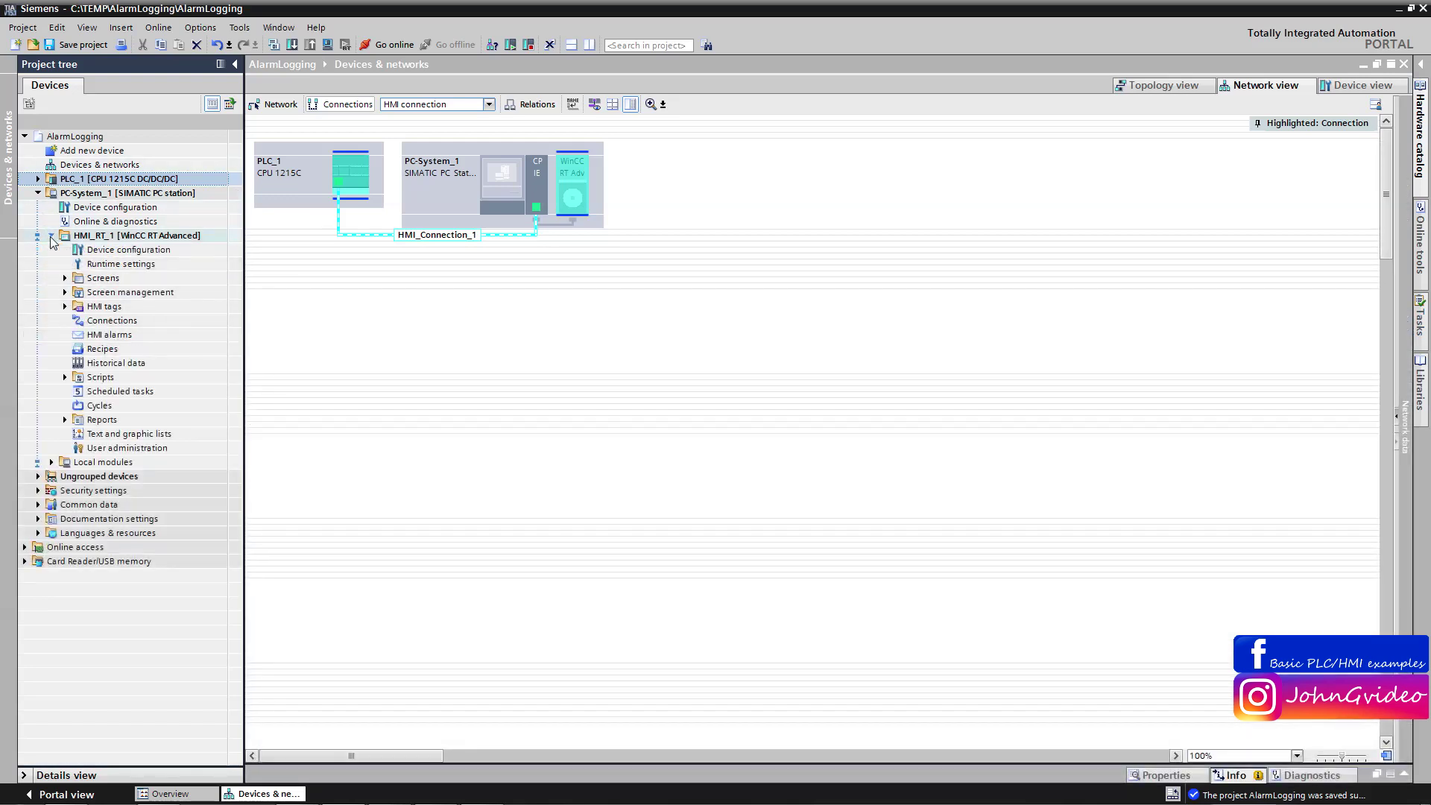
- Review HMI_Connection_1 in HMI_RT_1's Connections editor, then close the editor
{"action": "double_click", "coordinate": [107, 321]}
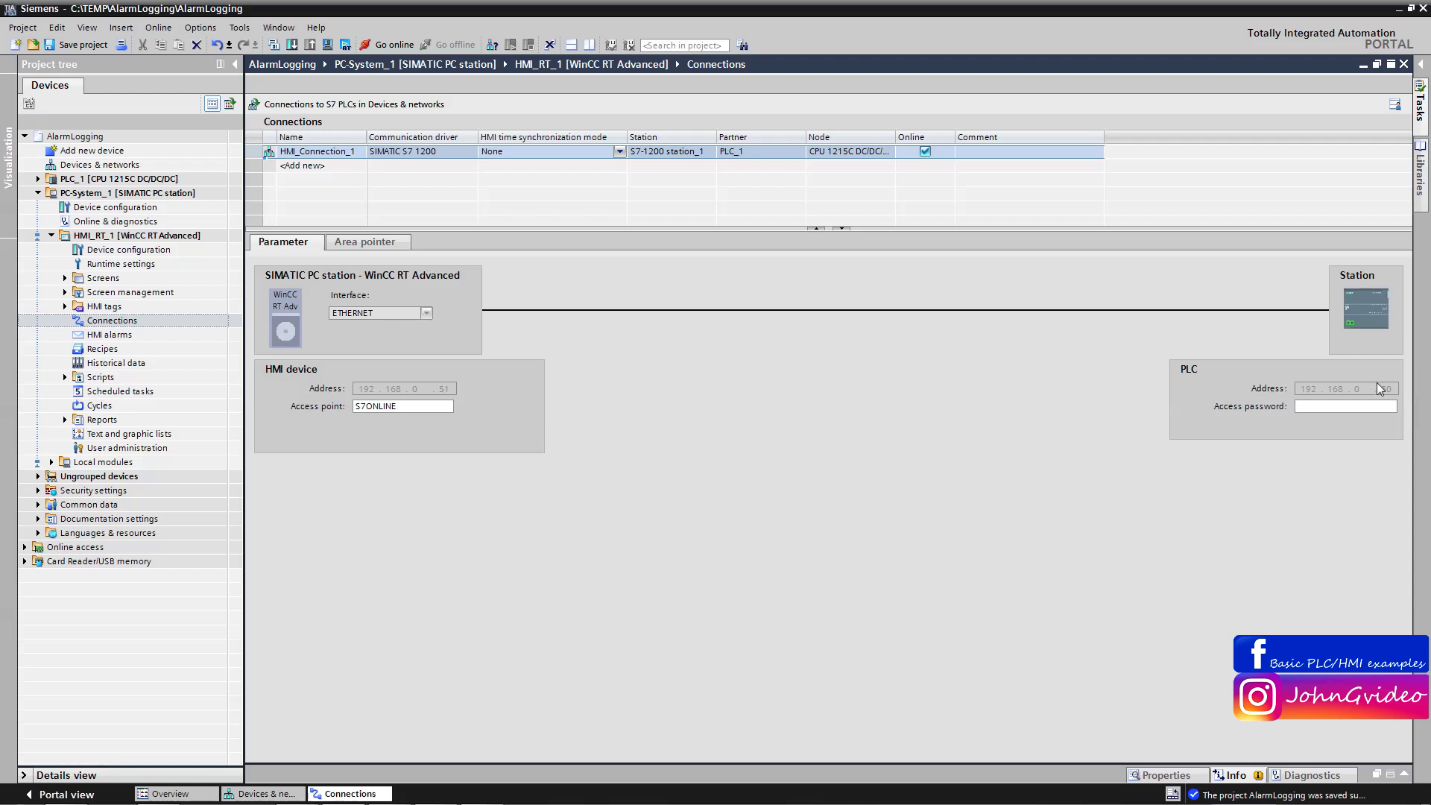
{"action": "left_click", "coordinate": [1404, 64]}
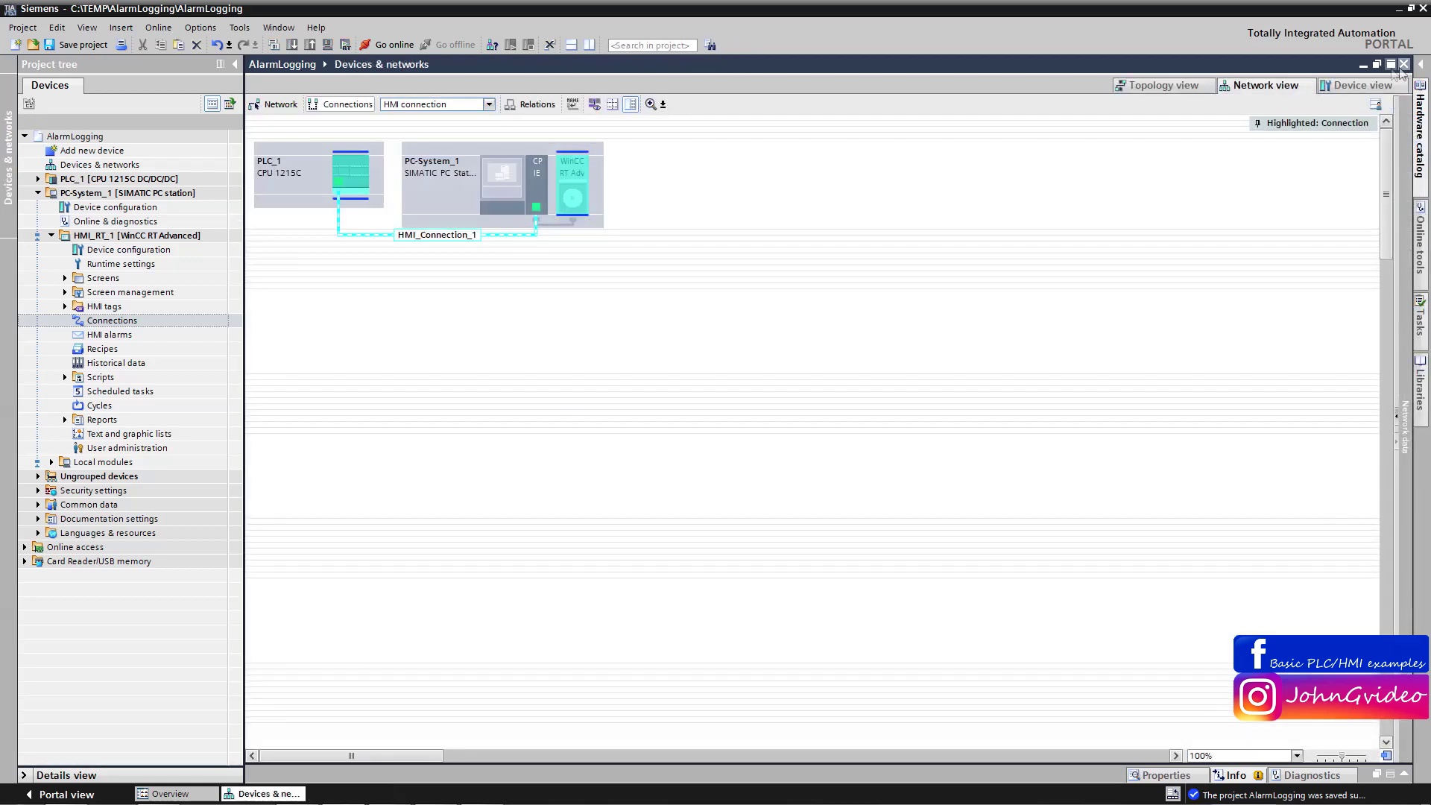
- Add a new HMI screen, rename it from Screen_1 to Main, and save the project
{"action": "left_click", "coordinate": [66, 280]}
{"action": "left_click", "coordinate": [65, 279]}
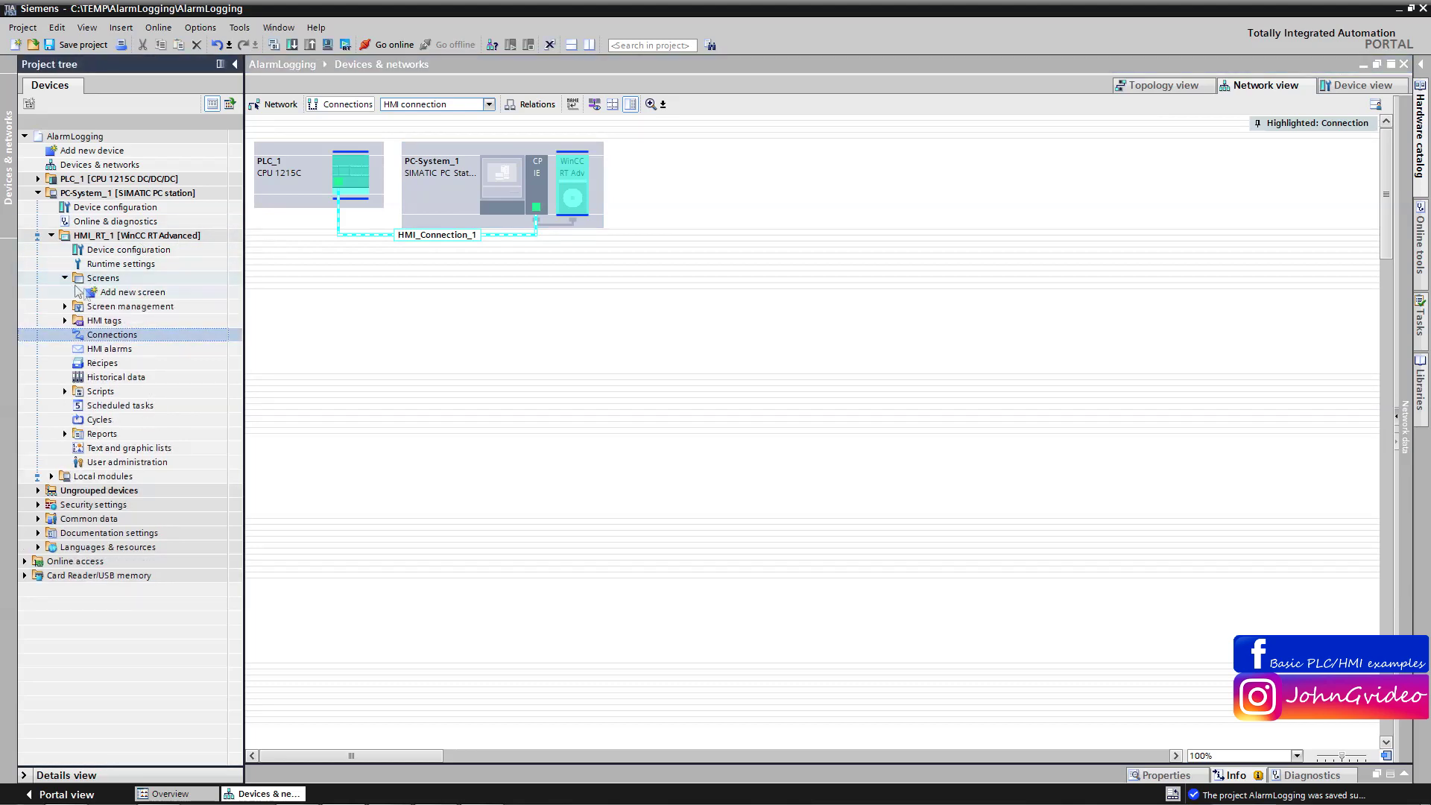
{"action": "double_click", "coordinate": [108, 292]}
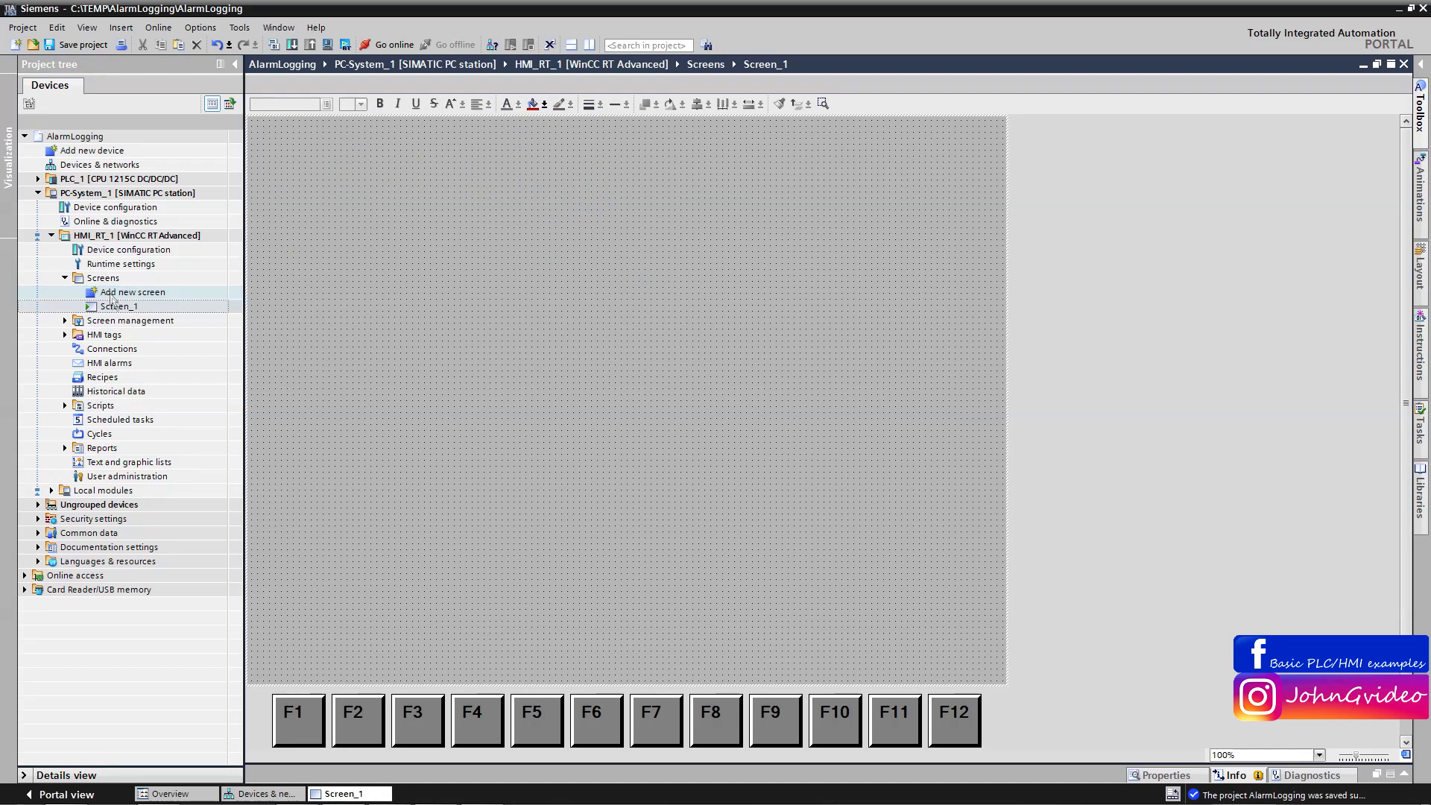
{"action": "left_click", "coordinate": [114, 306]}
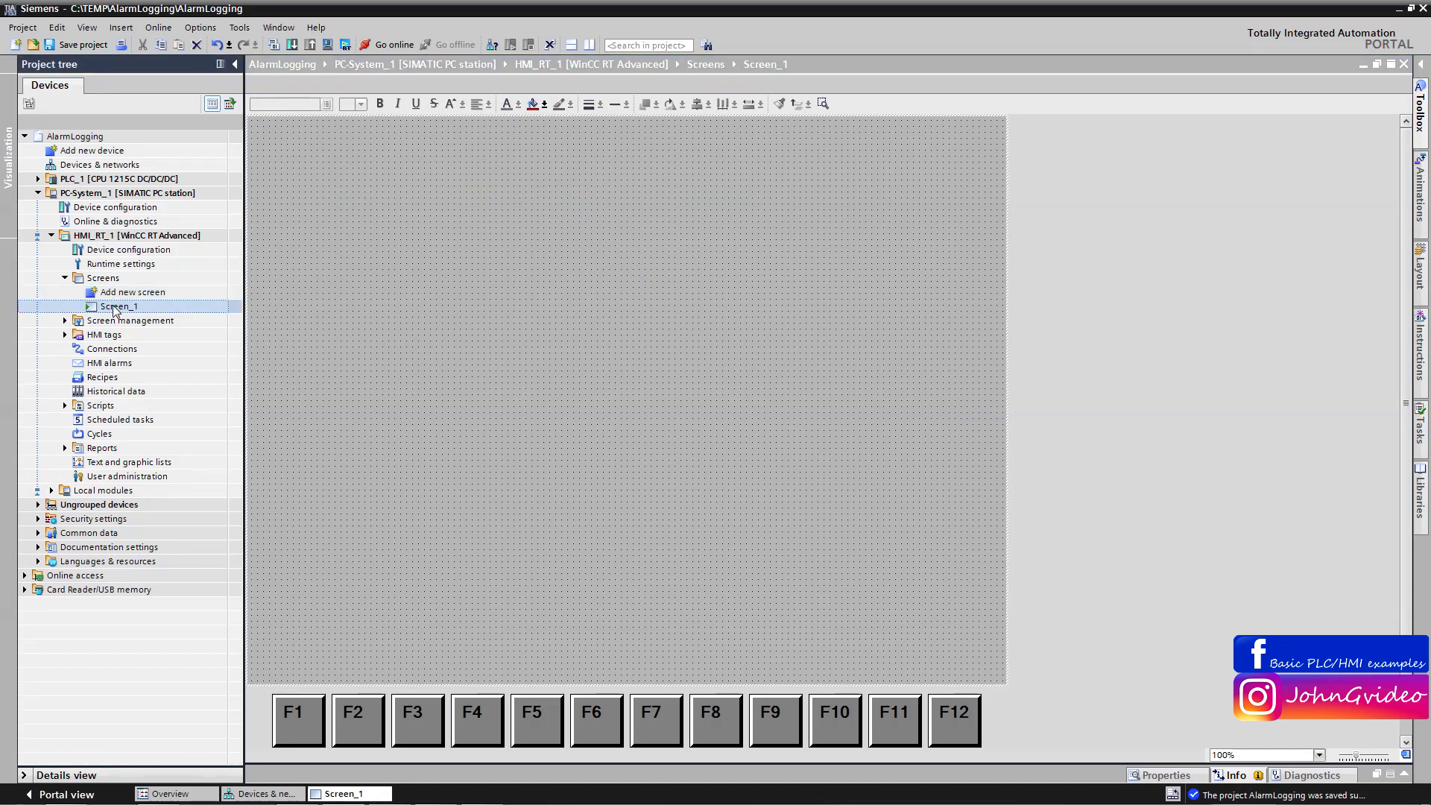
{"action": "key", "text": "F2"}
{"action": "type", "text": "Mai"}
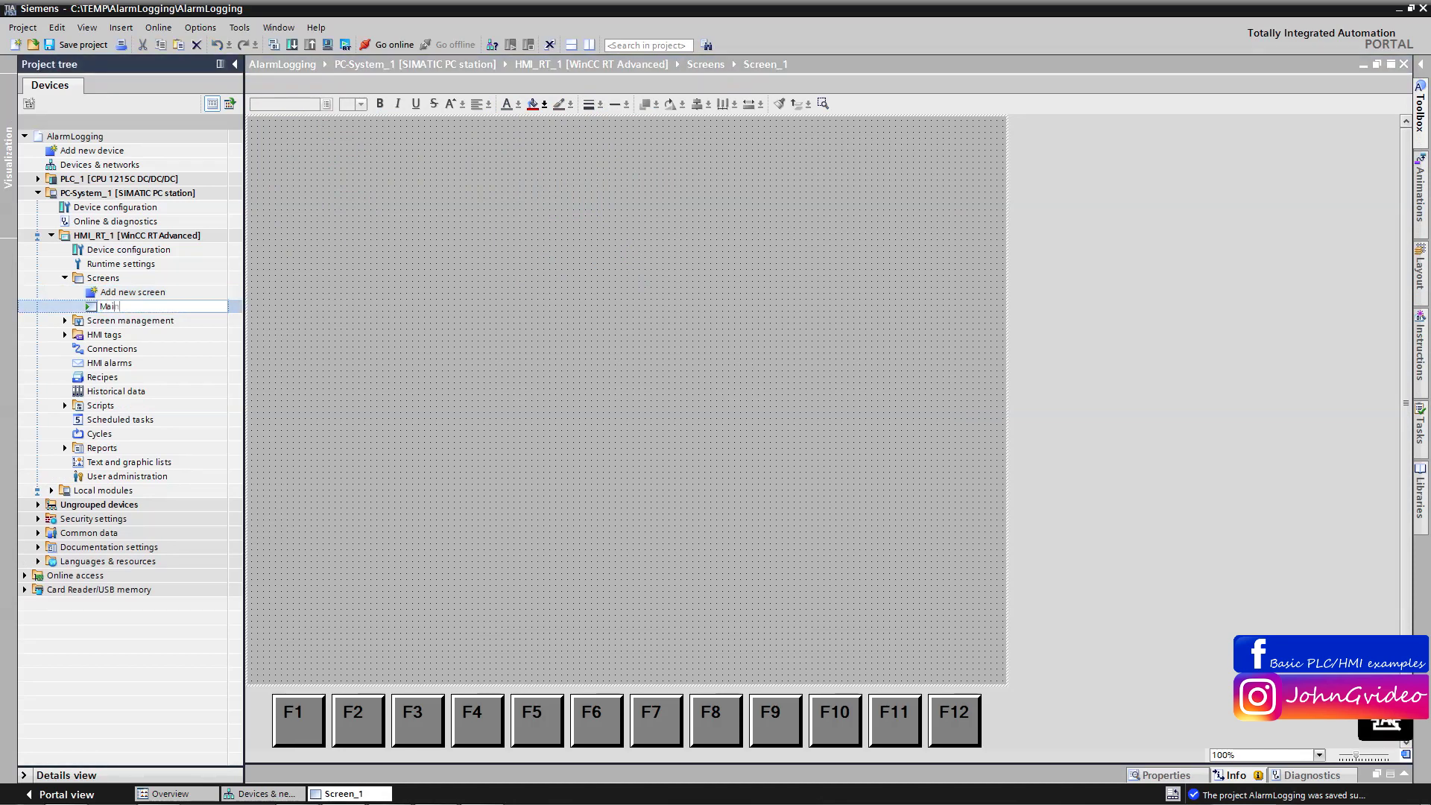
{"action": "type", "text": "n"}
{"action": "left_click", "coordinate": [560, 220]}
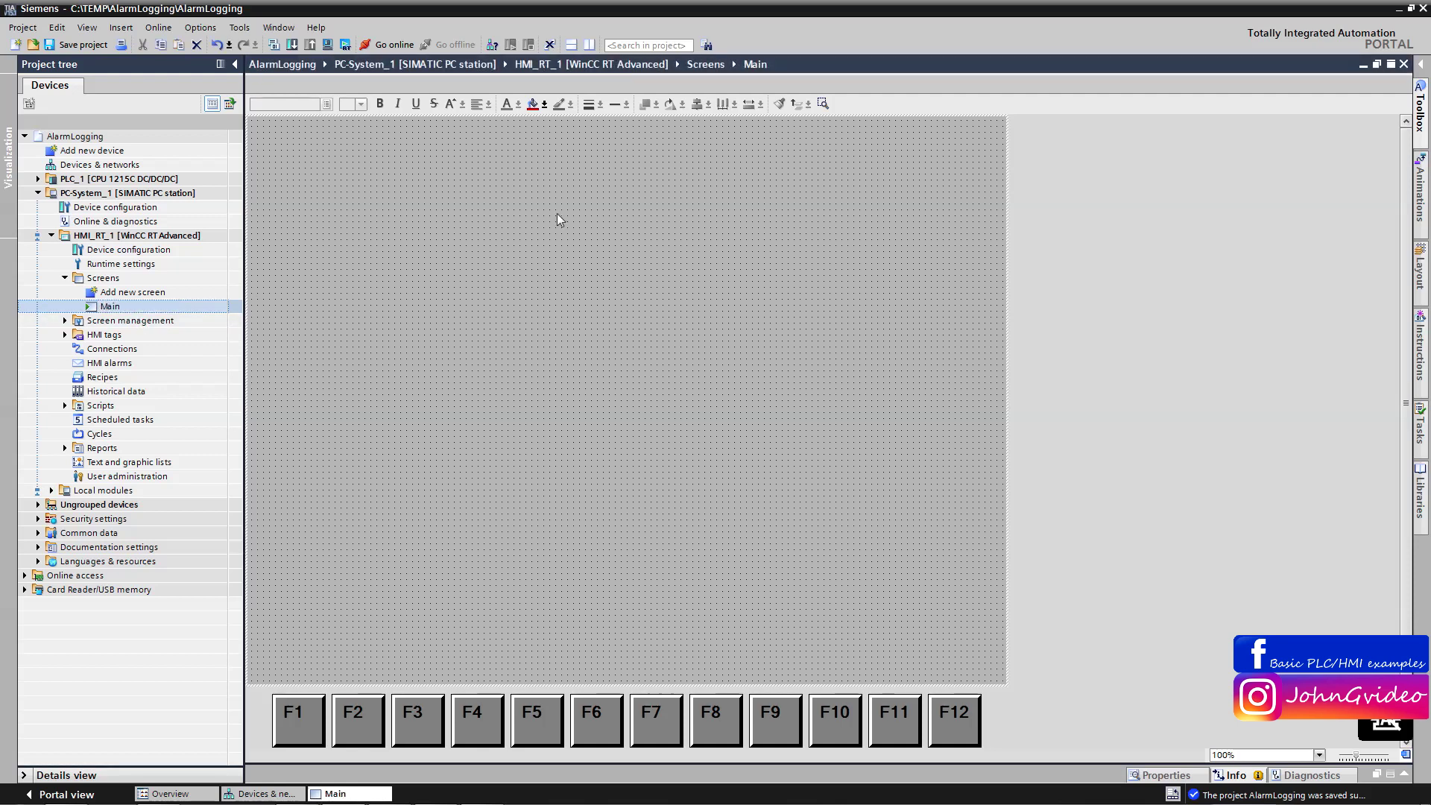
{"action": "left_click", "coordinate": [74, 44]}
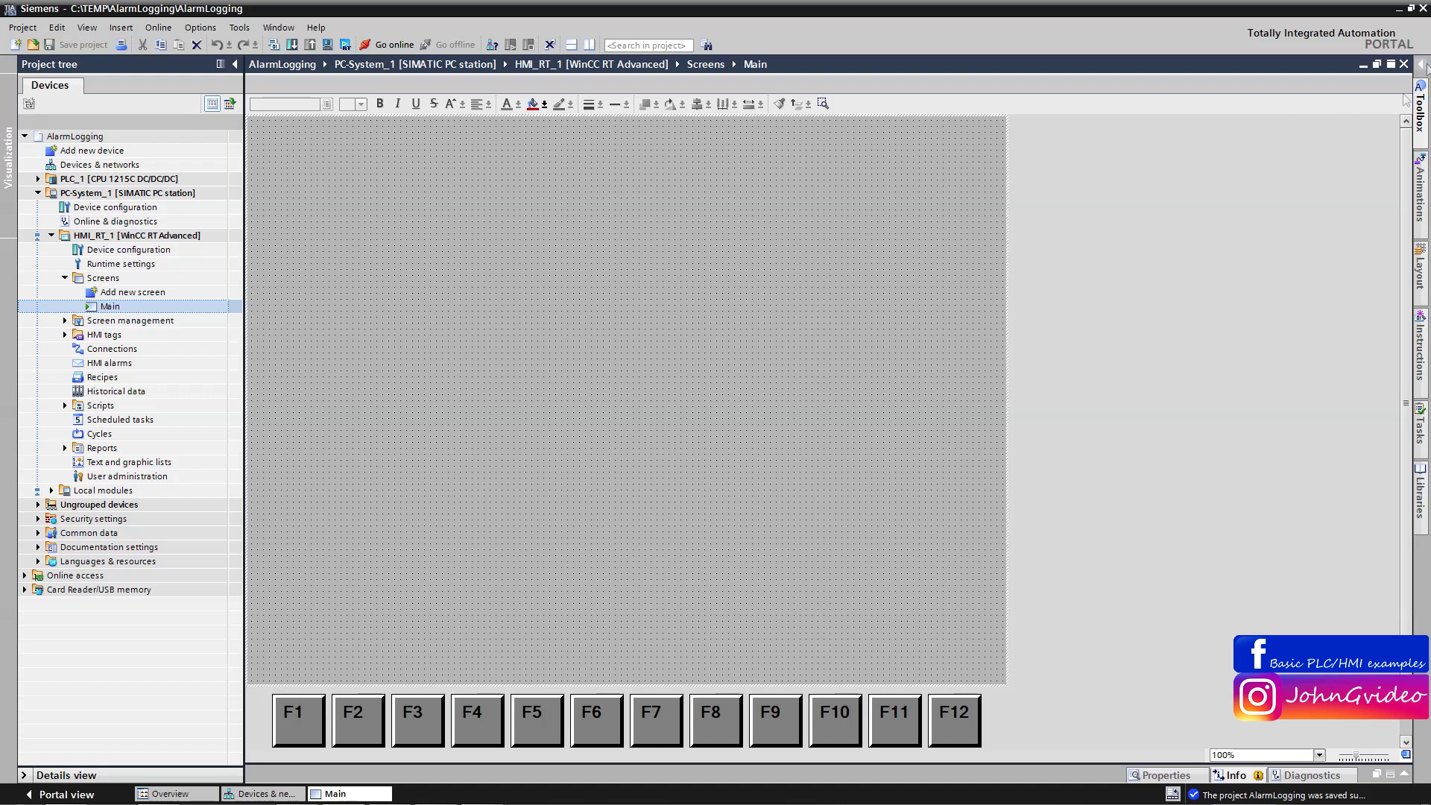
- Place a button at the top-right, an enlarged circle near the centre and a text label above it
{"action": "left_click", "coordinate": [1422, 65]}
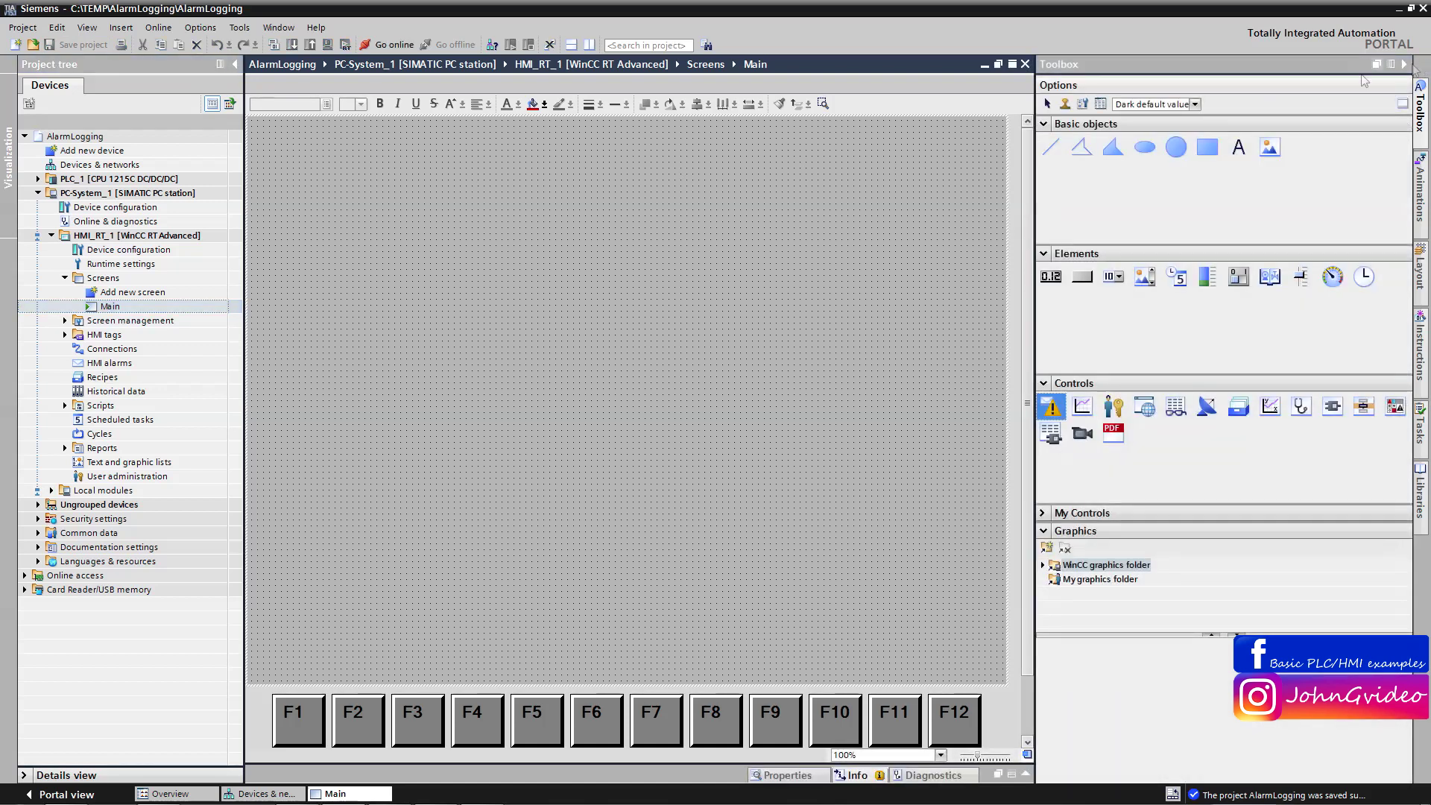
{"action": "left_click", "coordinate": [1208, 147]}
{"action": "left_click", "coordinate": [1082, 275]}
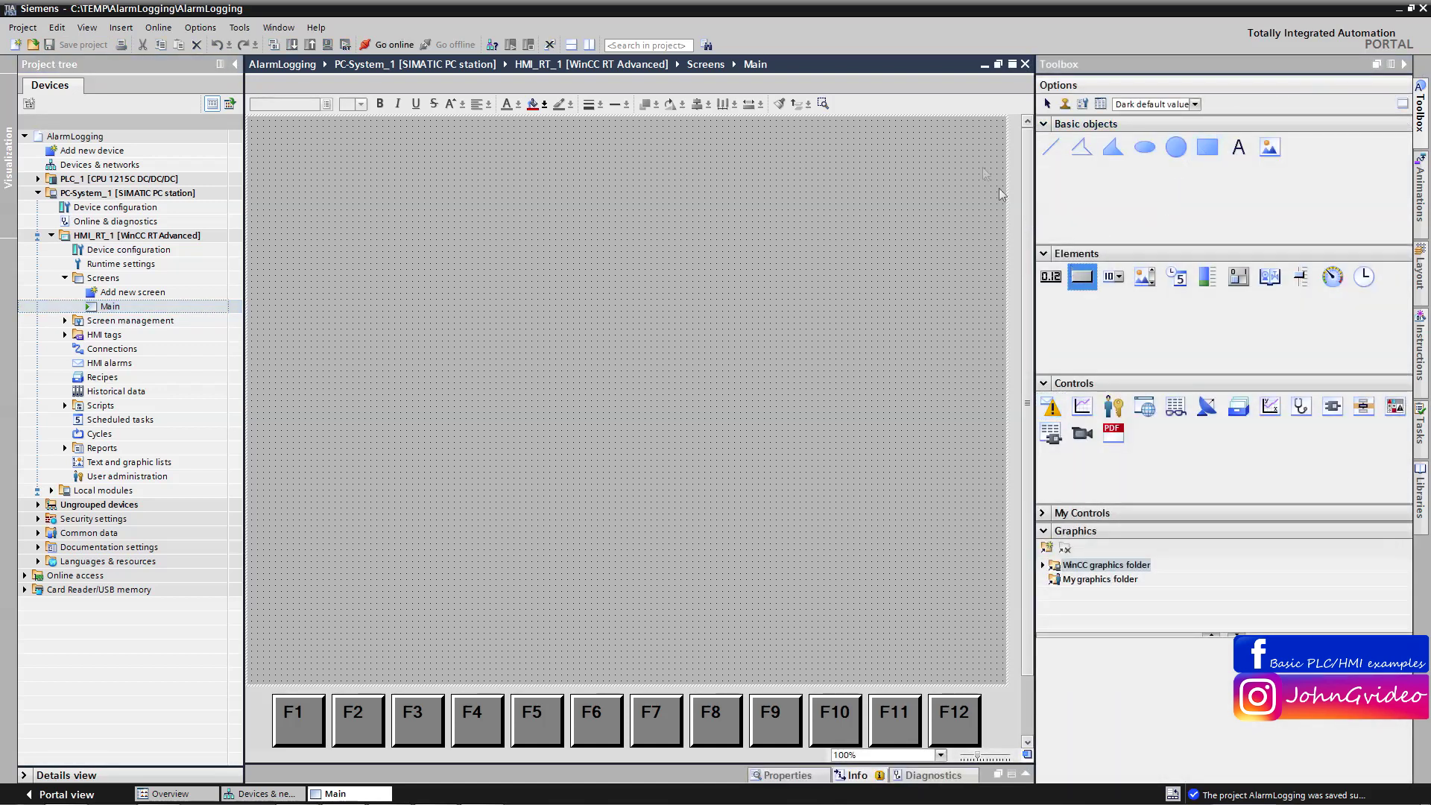
{"action": "left_click", "coordinate": [965, 144]}
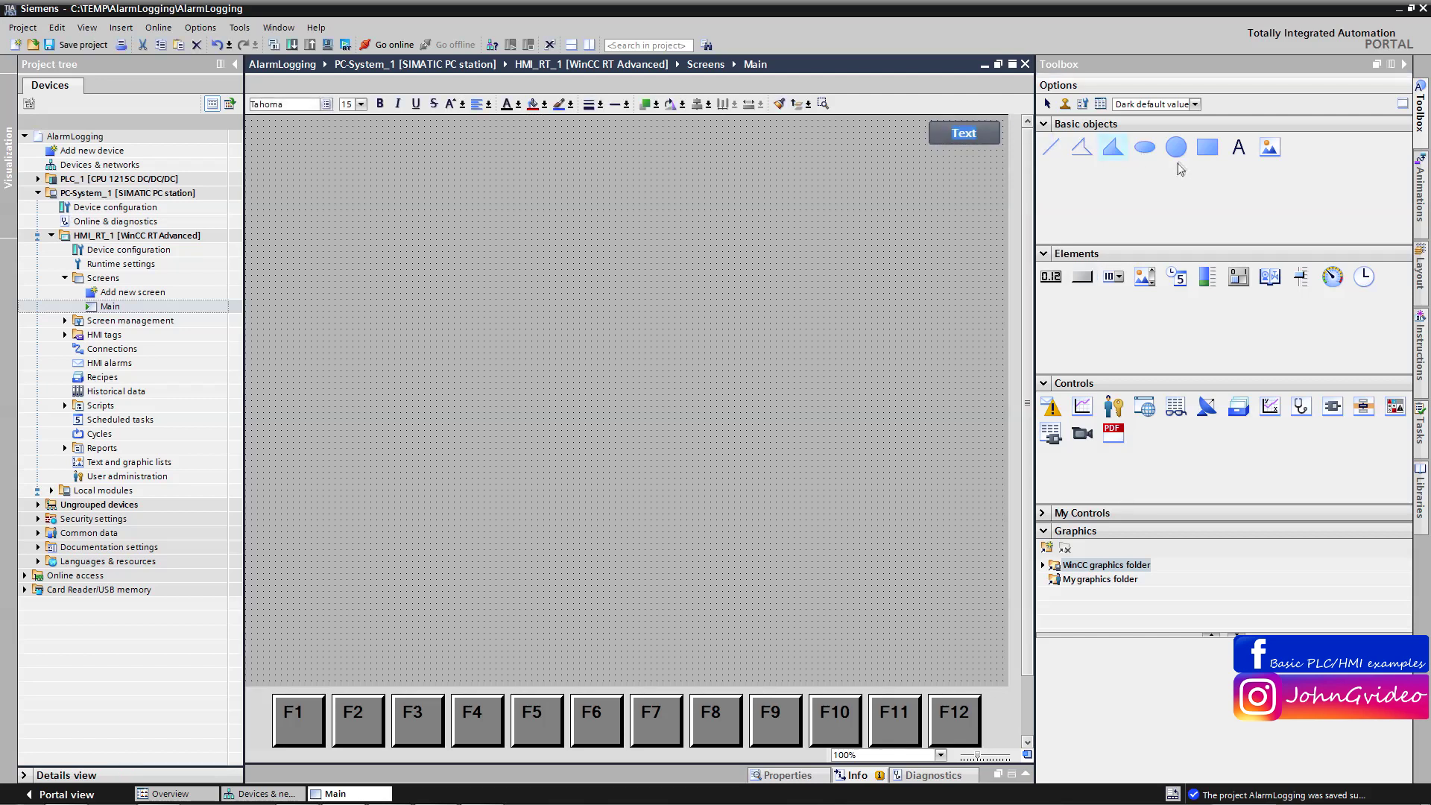
{"action": "left_click", "coordinate": [1176, 148]}
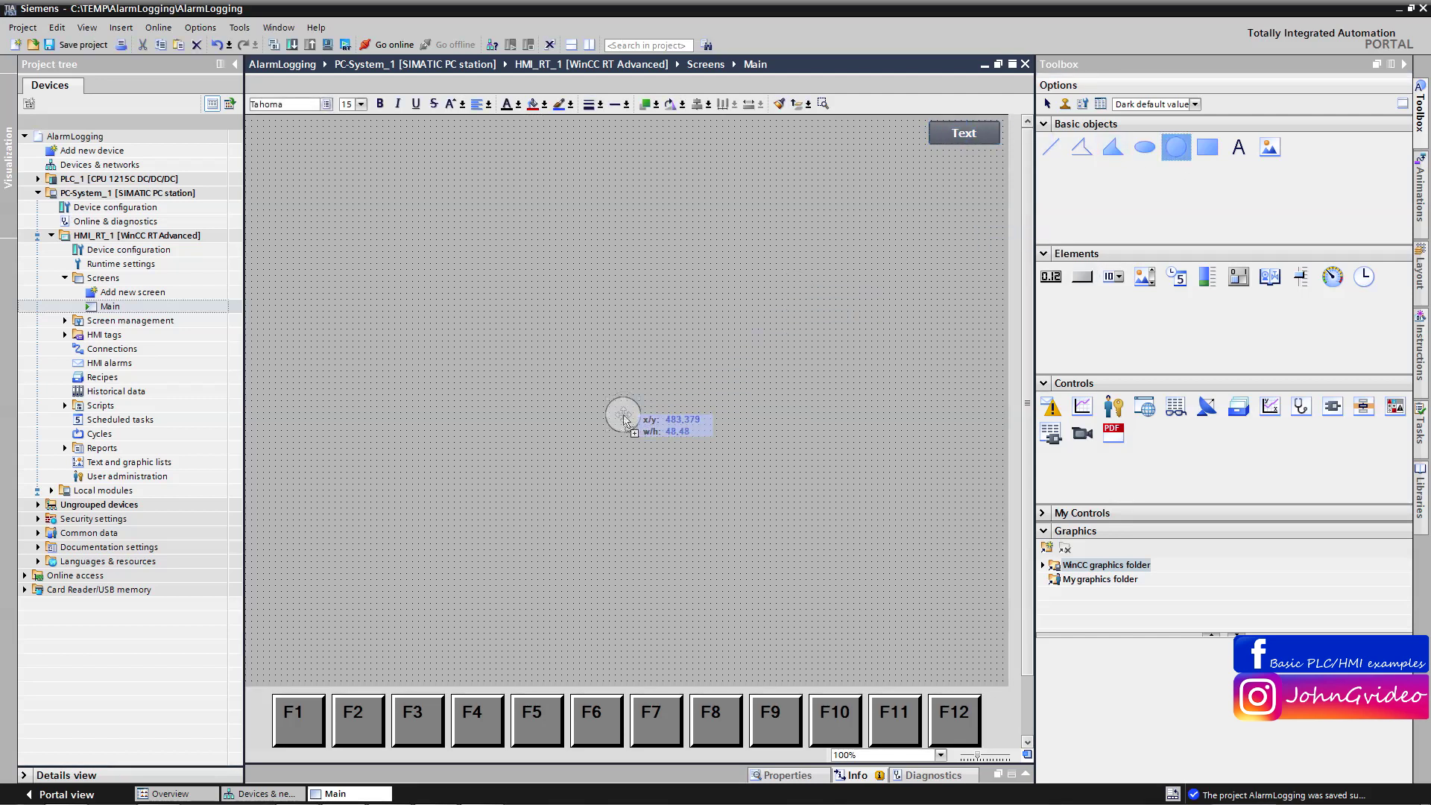
{"action": "left_click", "coordinate": [624, 420]}
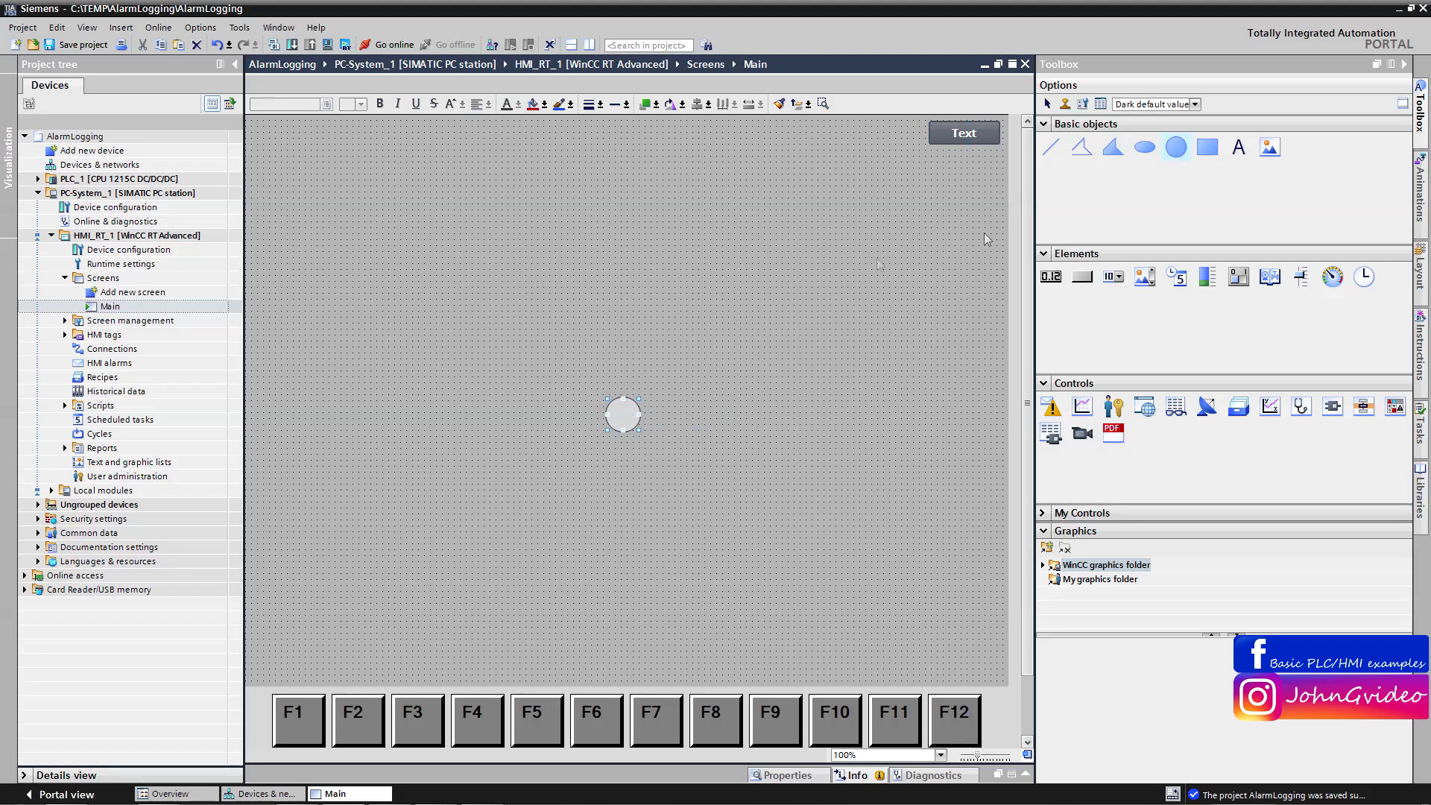
{"action": "left_click", "coordinate": [586, 331]}
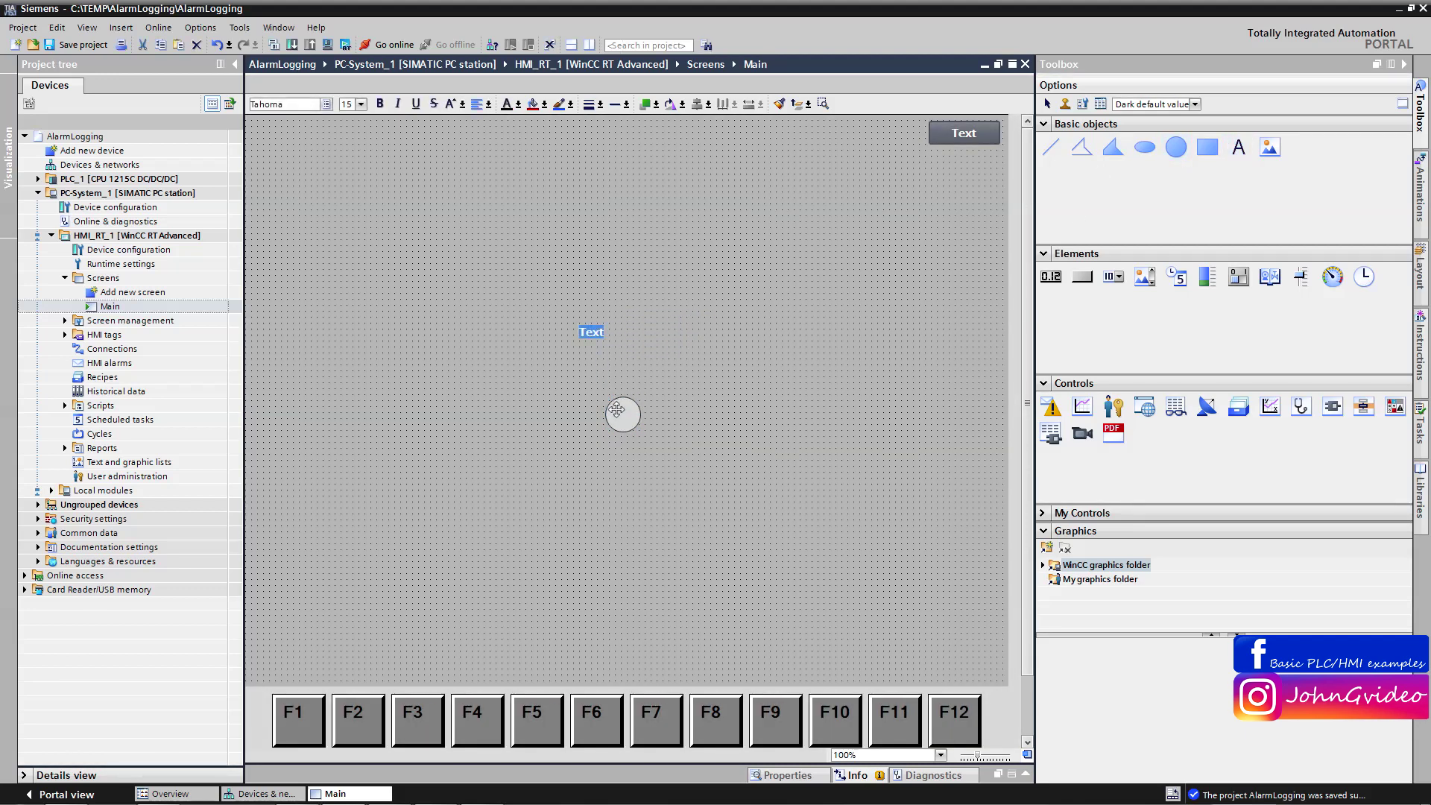
{"action": "left_click_drag", "start_coordinate": [617, 409], "coordinate": [660, 461]}
{"action": "left_click", "coordinate": [1404, 65]}
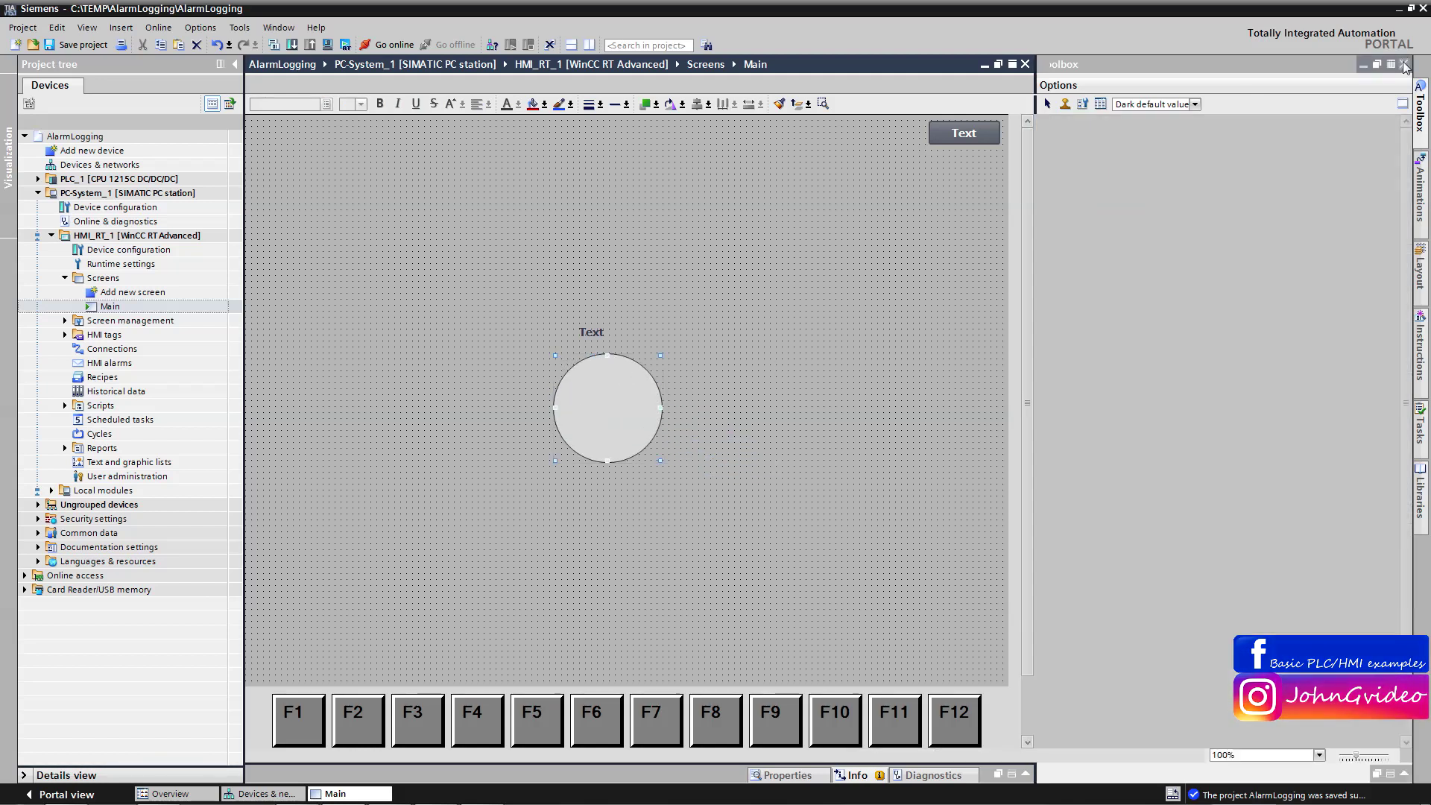
- Change the label text to 'Life bit' and open the label's properties
{"action": "double_click", "coordinate": [593, 332]}
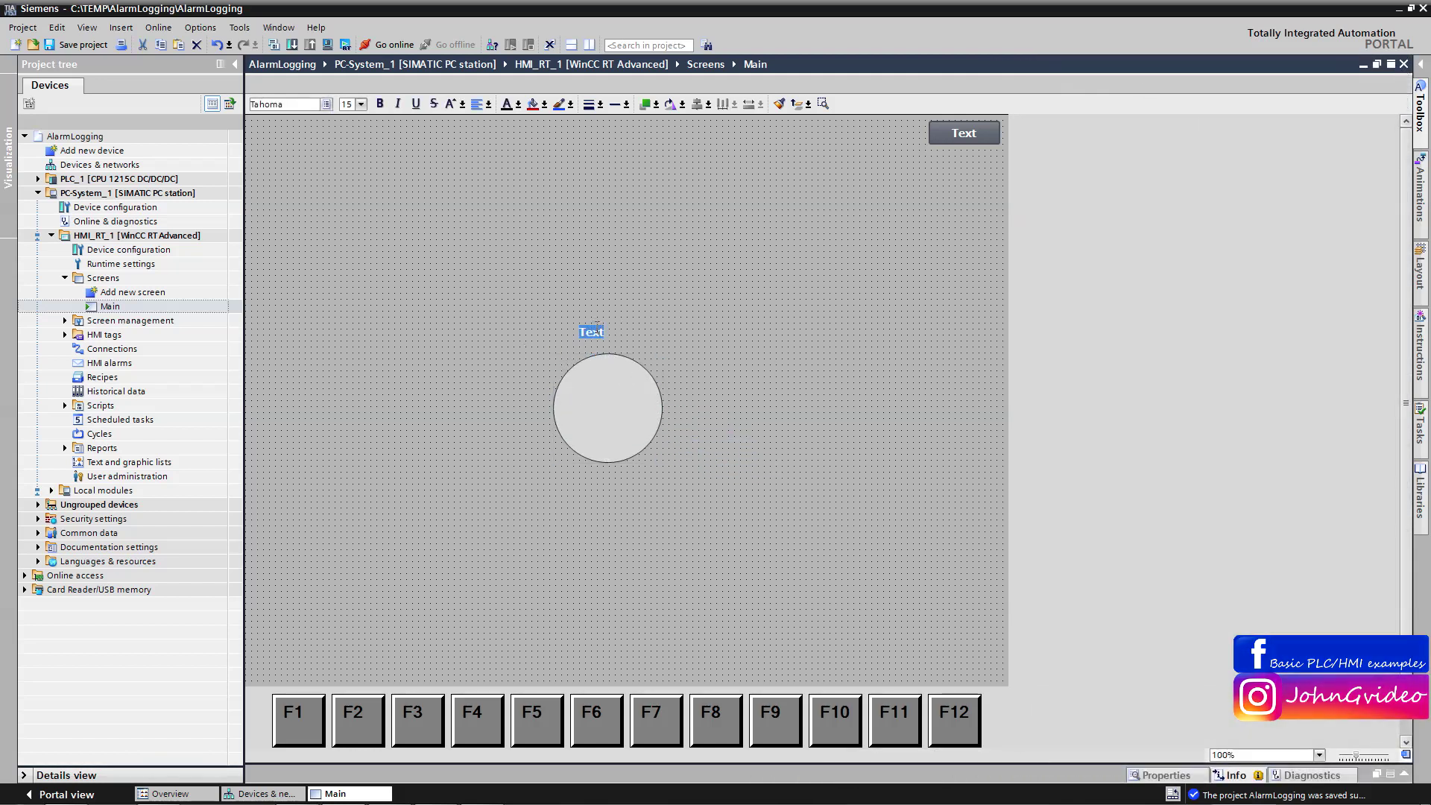
{"action": "type", "text": "Life bit"}
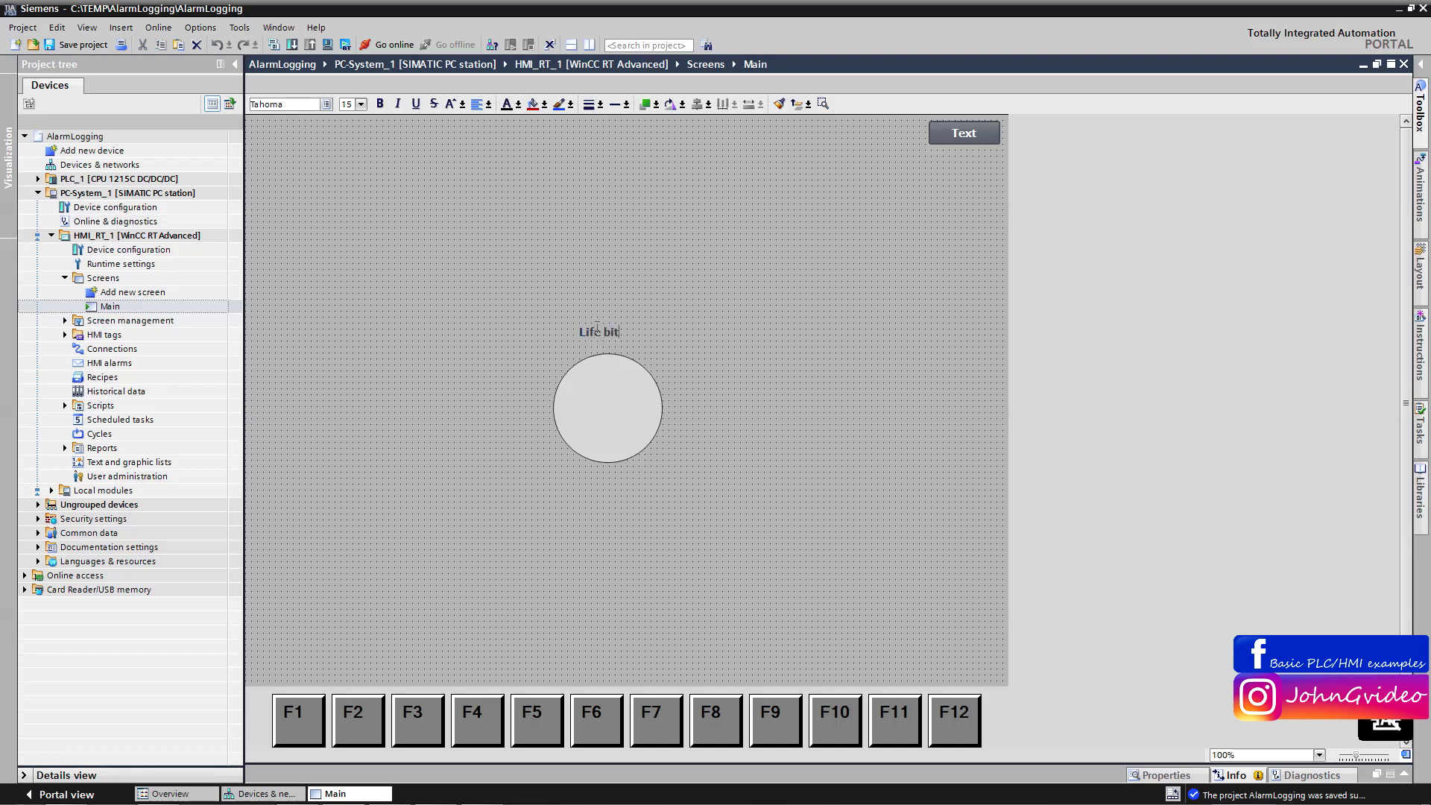
{"action": "right_click", "coordinate": [611, 337]}
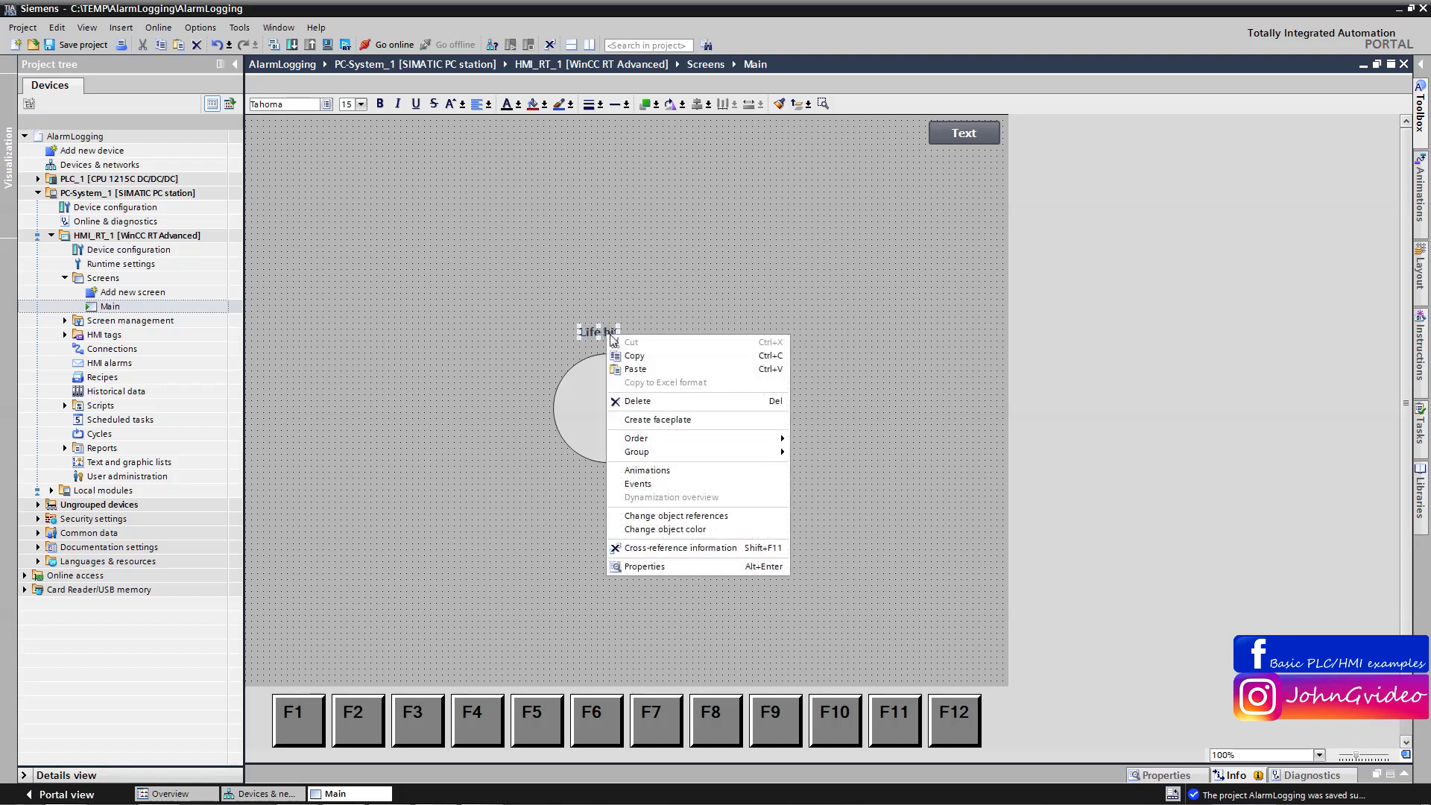
{"action": "left_click", "coordinate": [678, 567]}
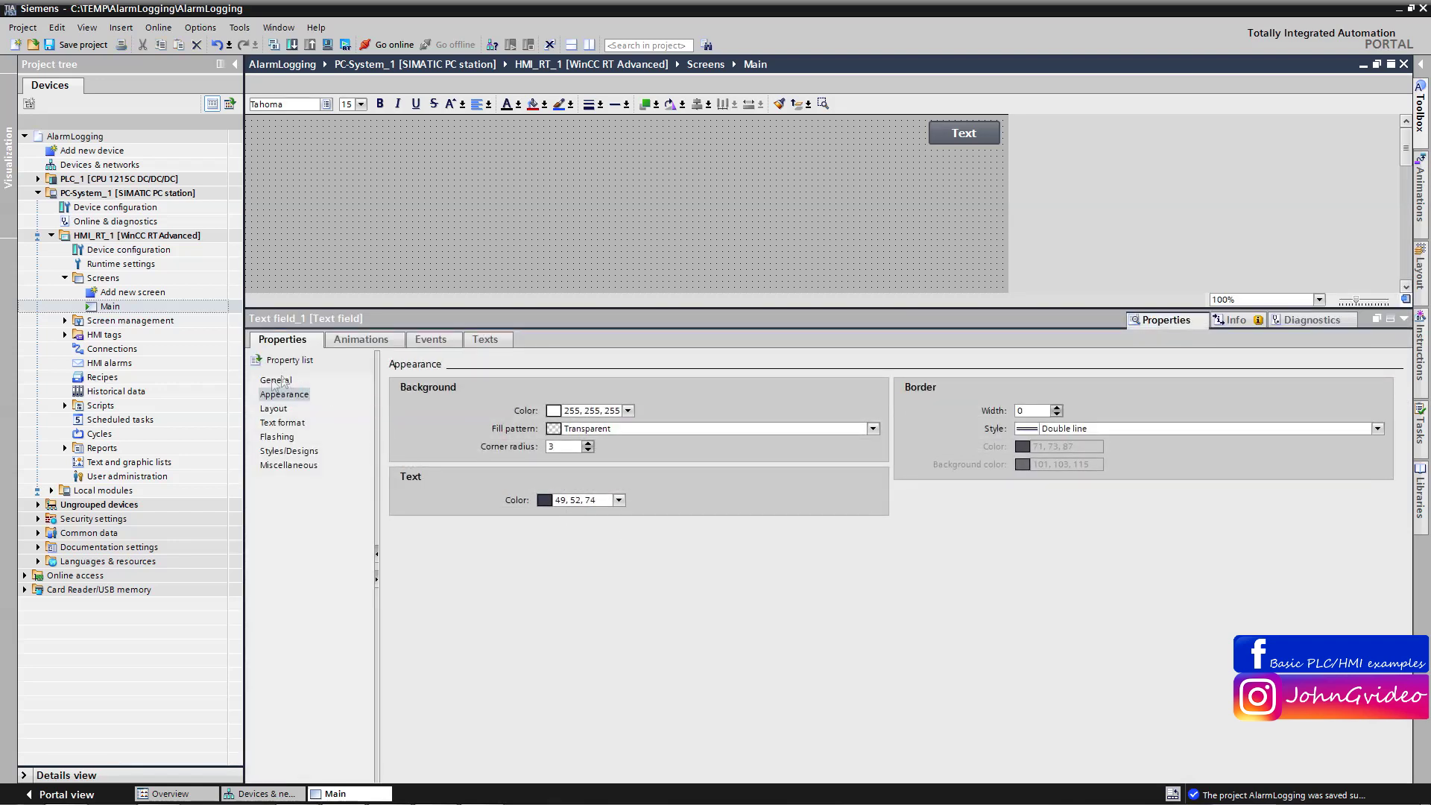
- Set the Life bit label's font size to 35 px with centred horizontal alignment
{"action": "left_click", "coordinate": [284, 423]}
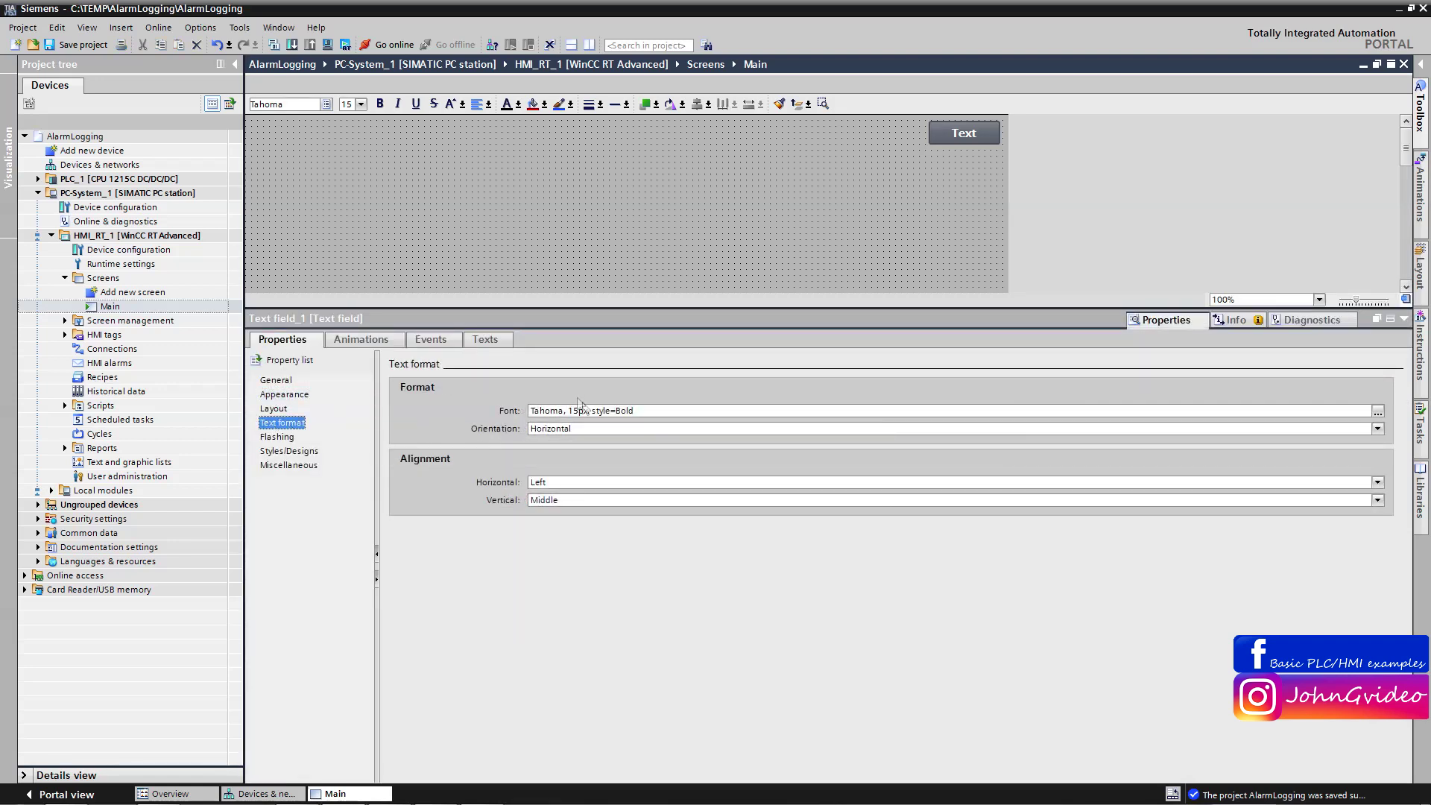
{"action": "left_click_drag", "start_coordinate": [575, 410], "coordinate": [569, 410]}
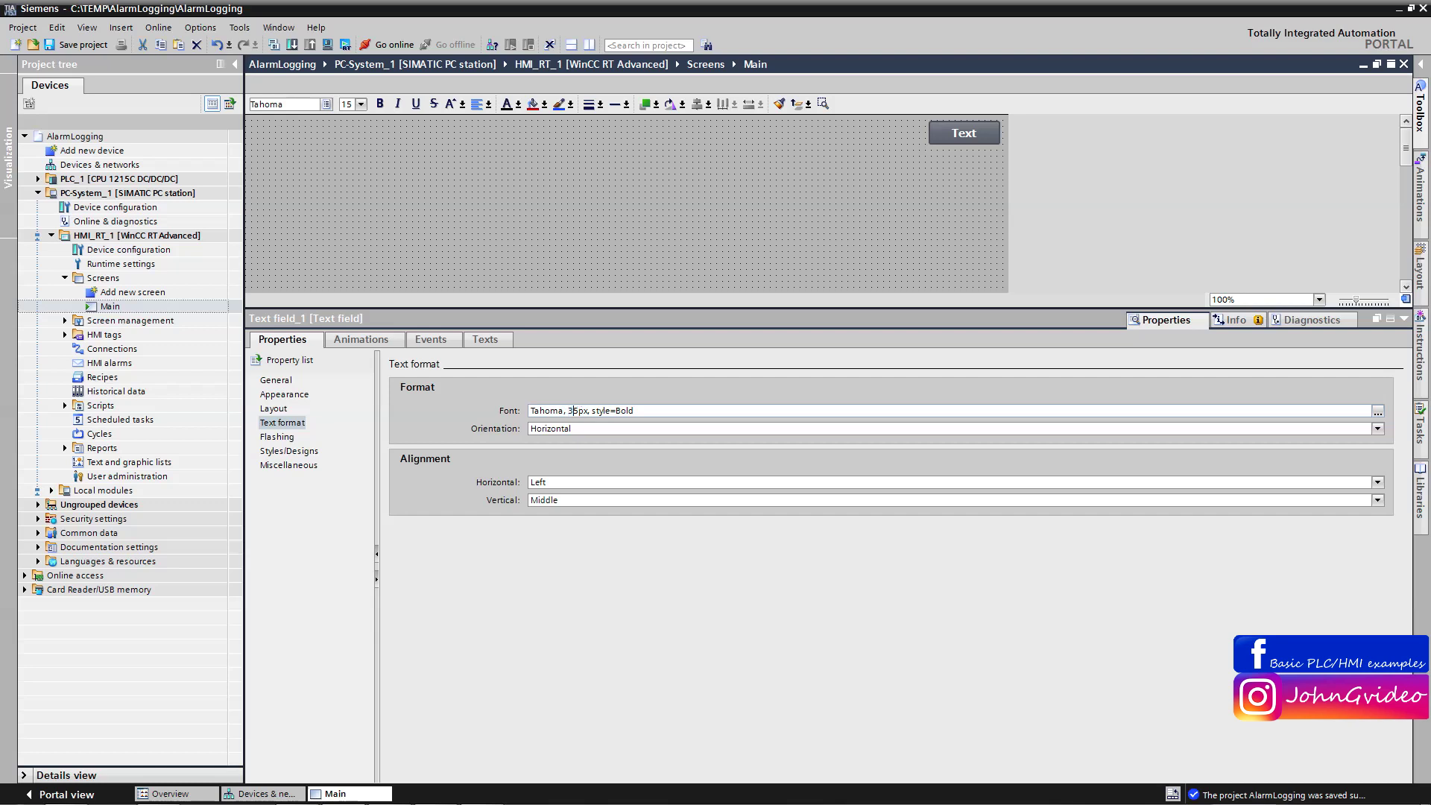
{"action": "left_click", "coordinate": [582, 485]}
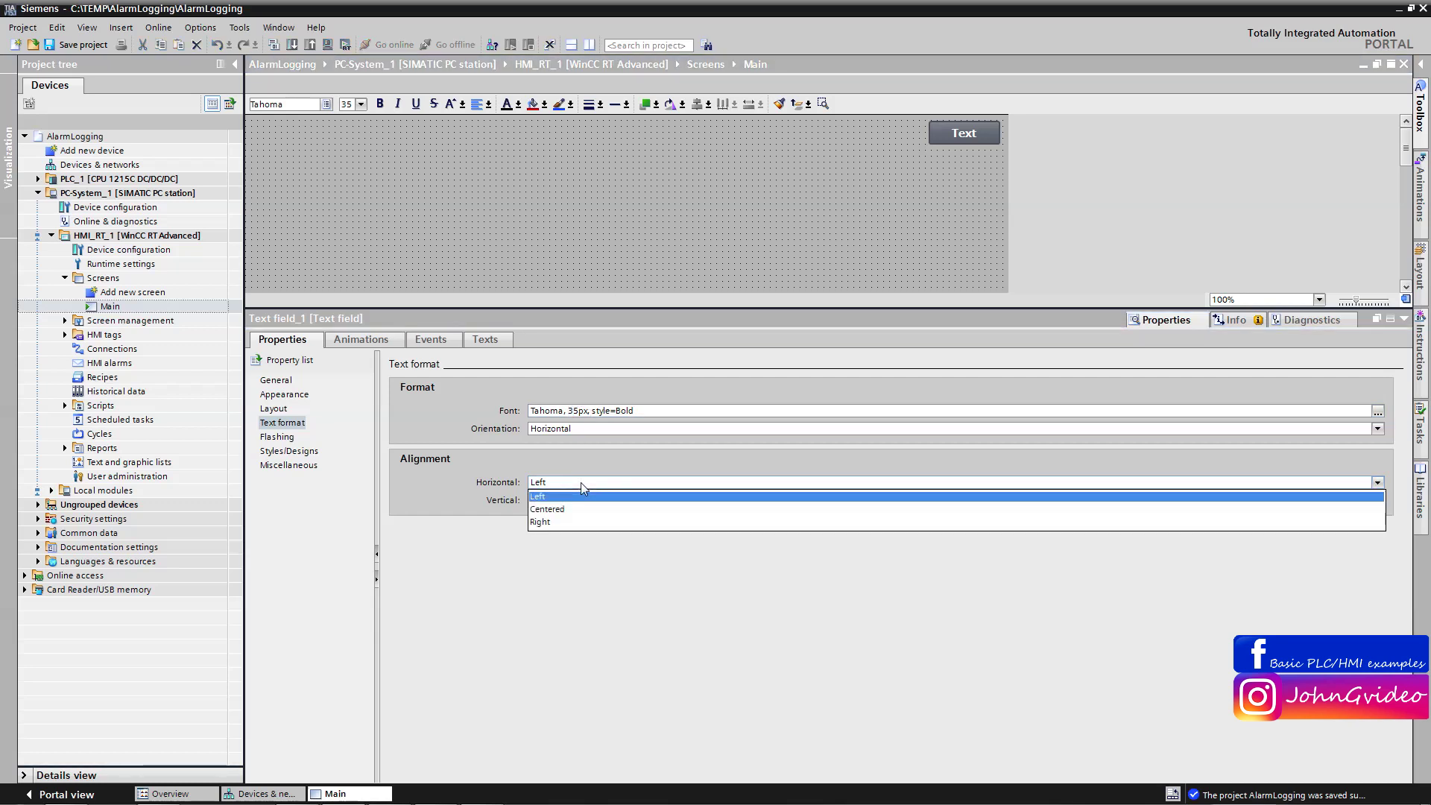
{"action": "left_click", "coordinate": [568, 513]}
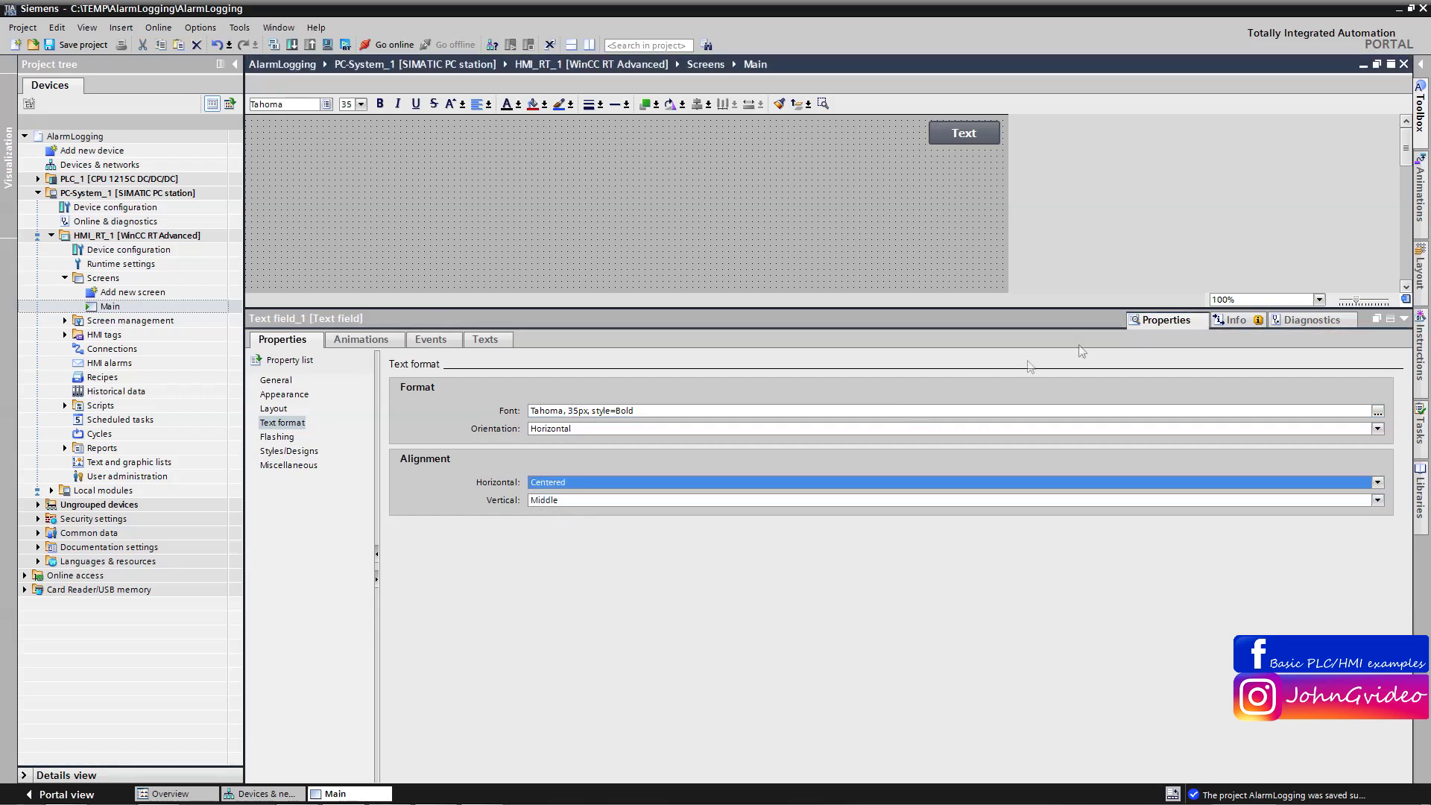
- Nudge the circle slightly lower beneath the Life bit label
{"action": "left_click", "coordinate": [1405, 319]}
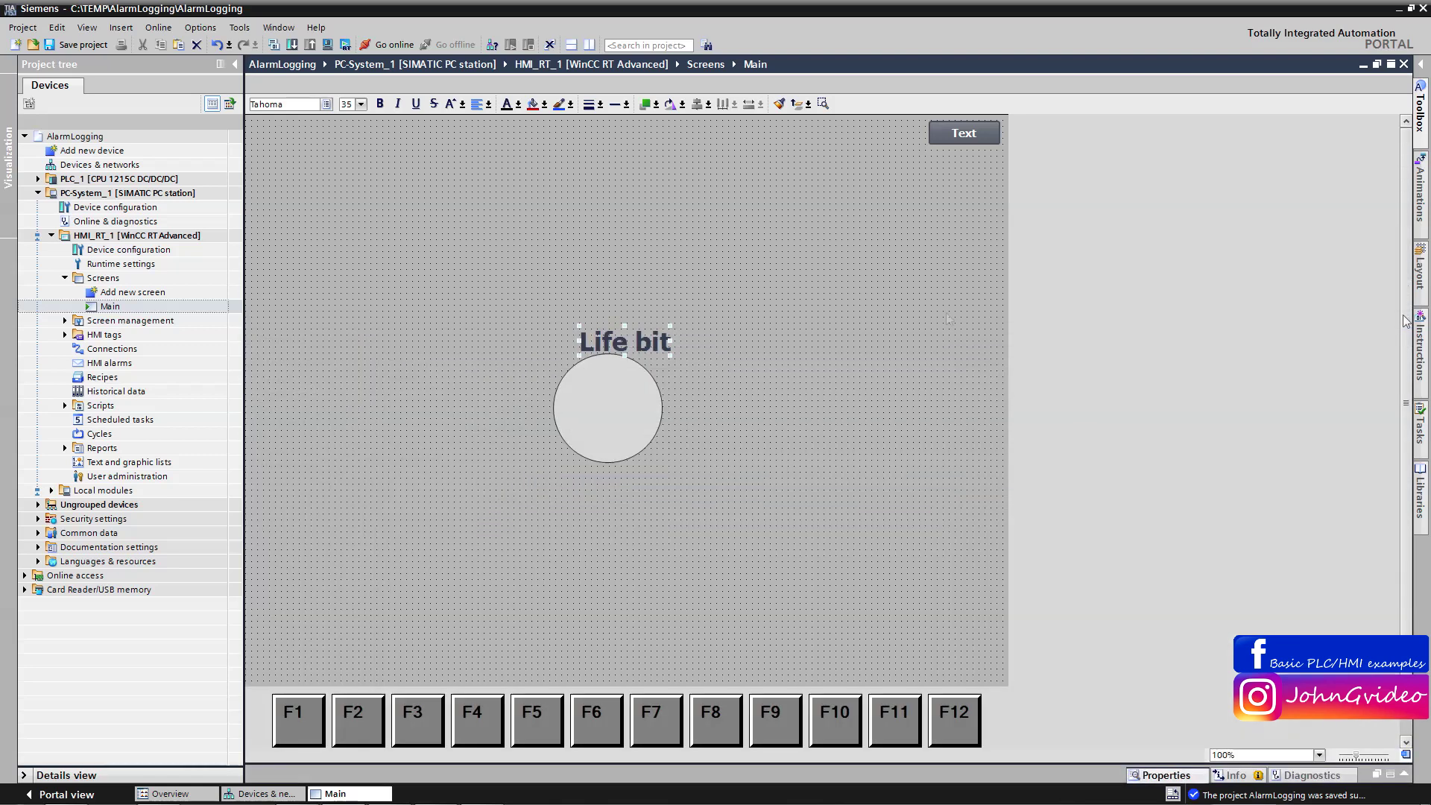
{"action": "left_click", "coordinate": [596, 380]}
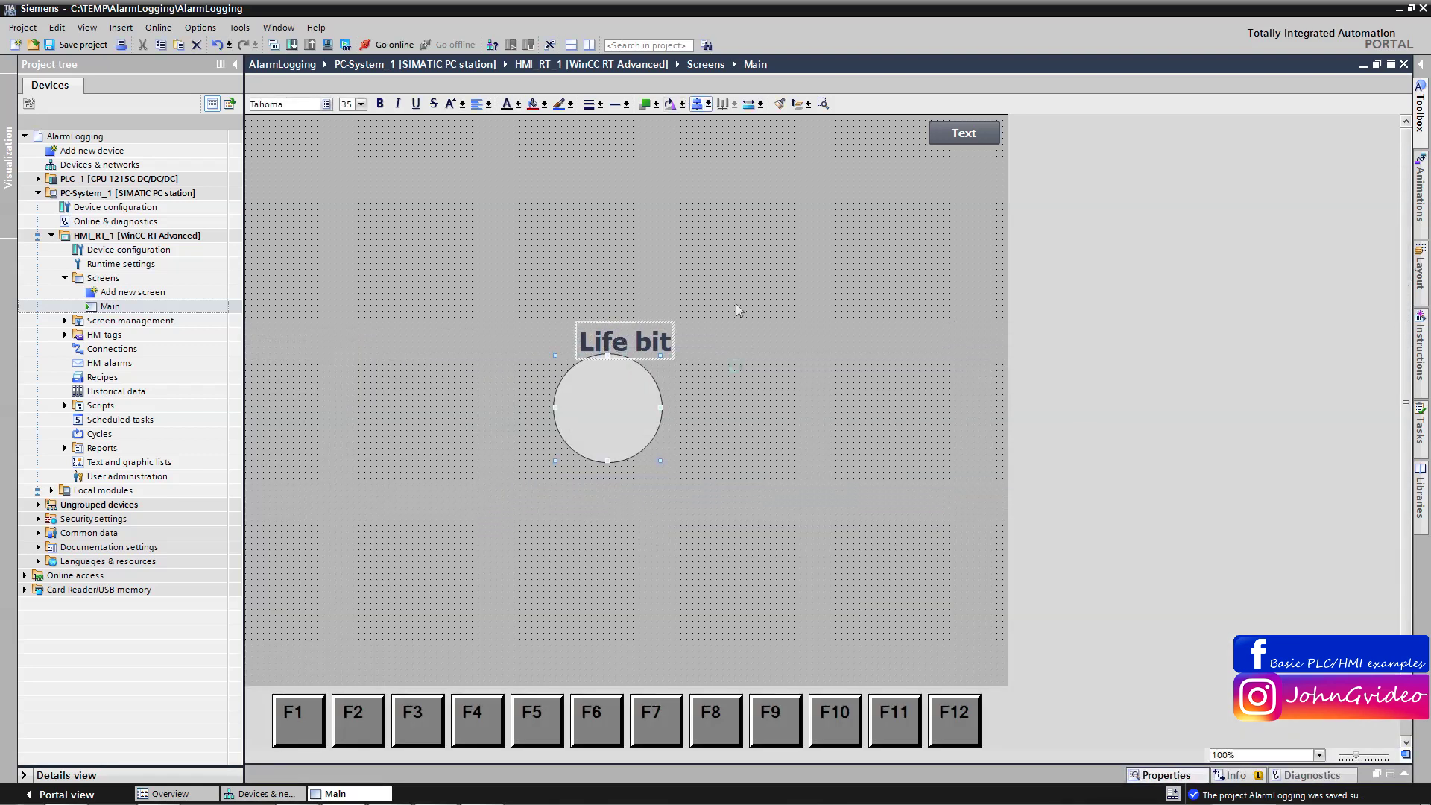
{"action": "left_click", "coordinate": [614, 391]}
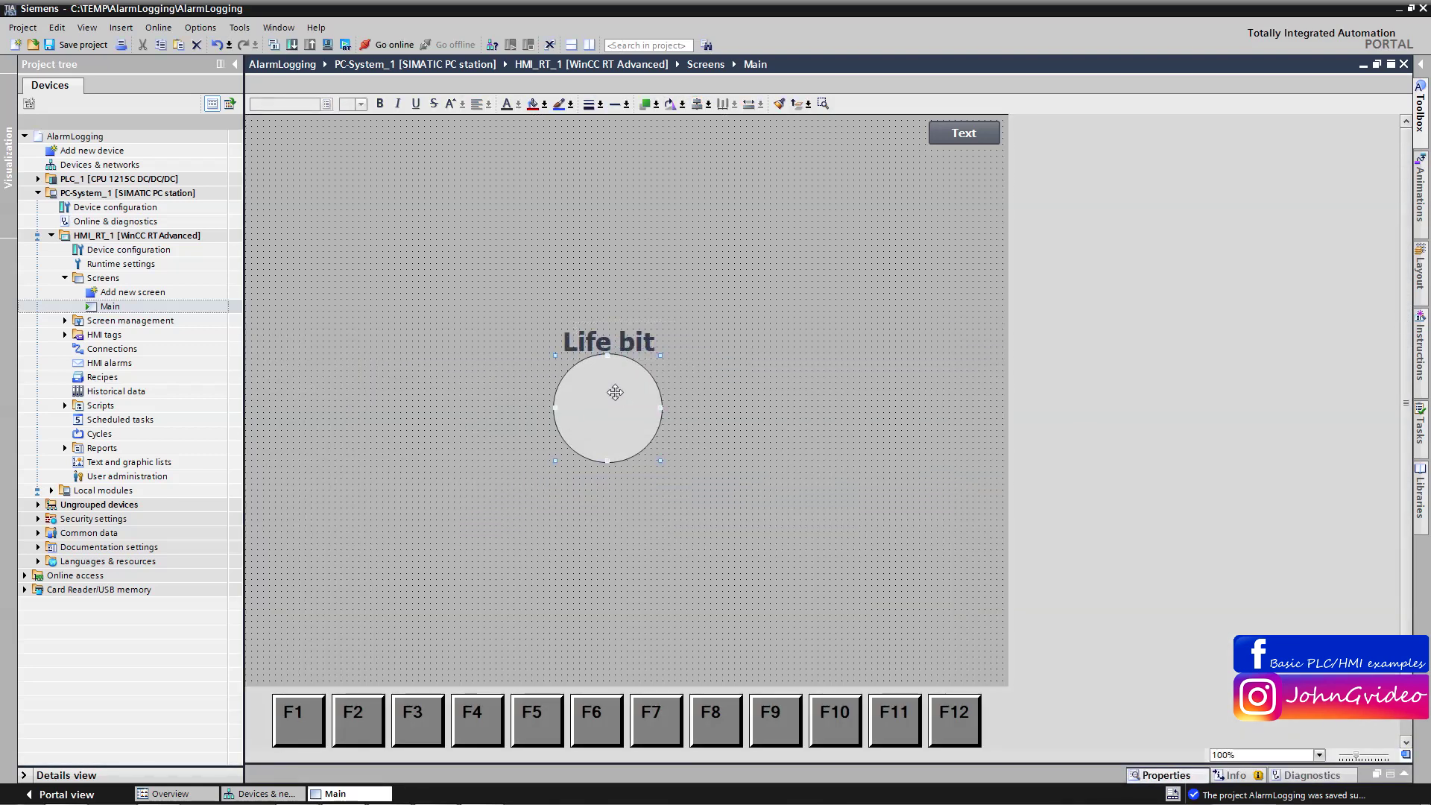
{"action": "left_click_drag", "start_coordinate": [615, 392], "coordinate": [615, 396]}
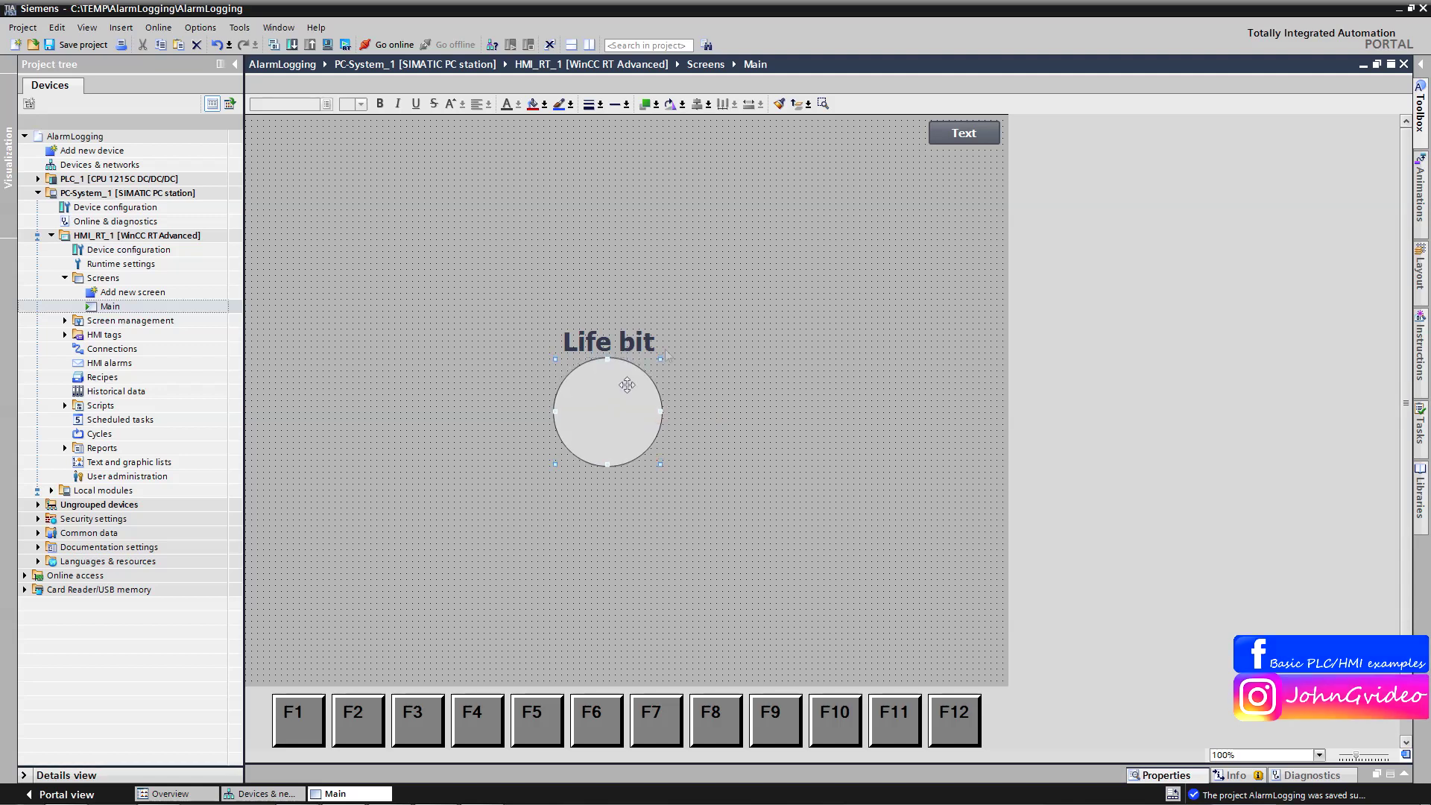
{"action": "left_click", "coordinate": [732, 255]}
- Set Button_1's not-pressed and pressed labels both to StopRT
{"action": "right_click", "coordinate": [958, 137]}
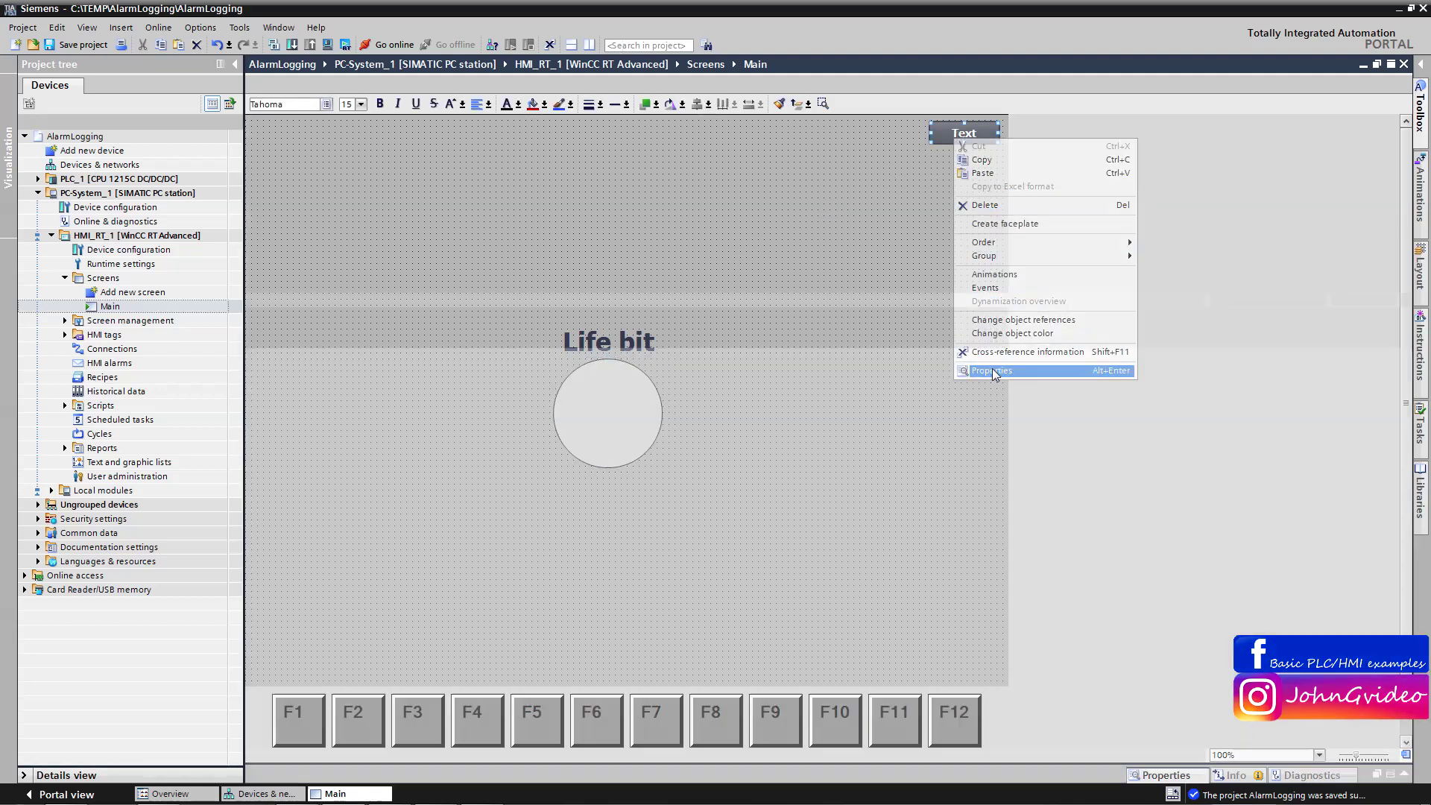
{"action": "left_click", "coordinate": [991, 371]}
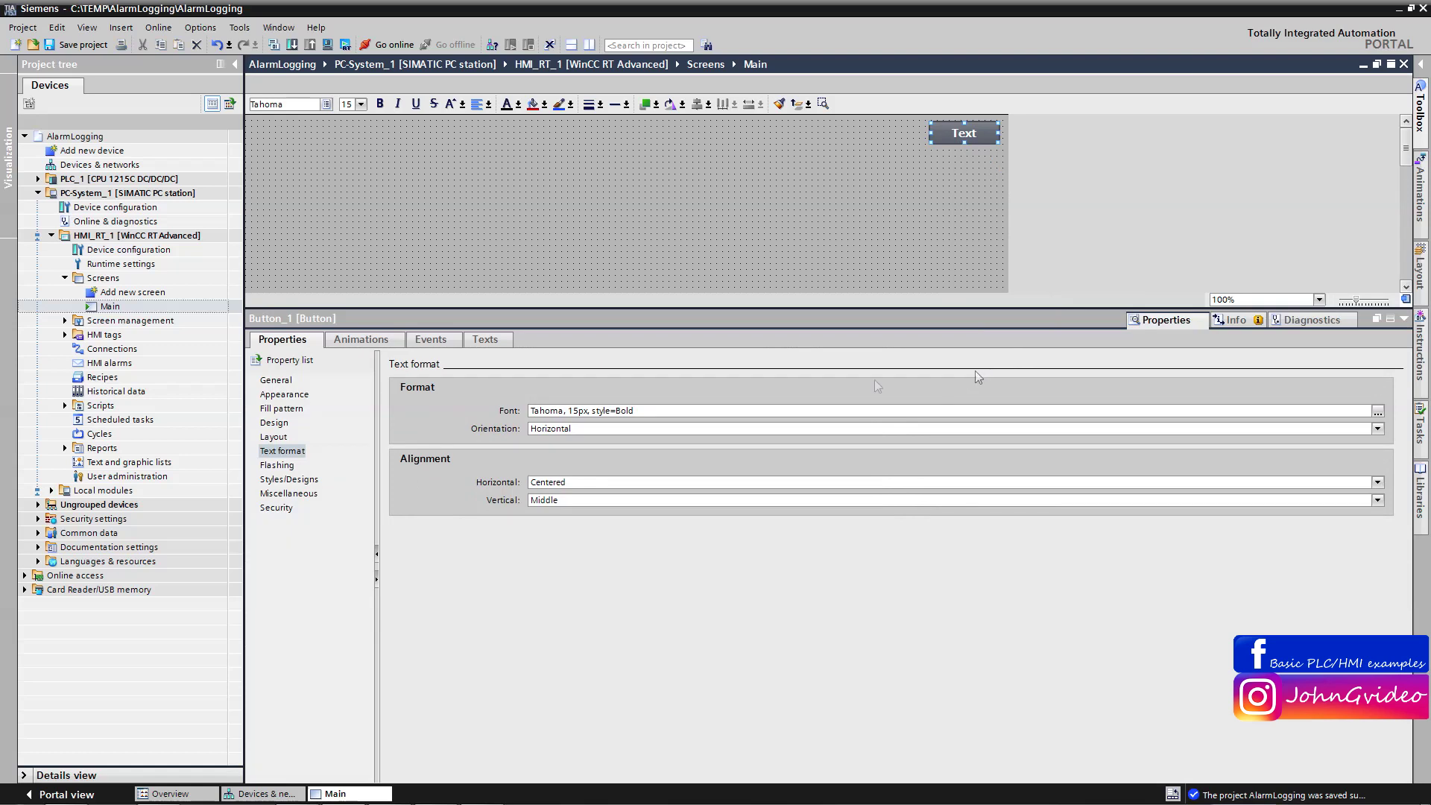
{"action": "left_click", "coordinate": [282, 381]}
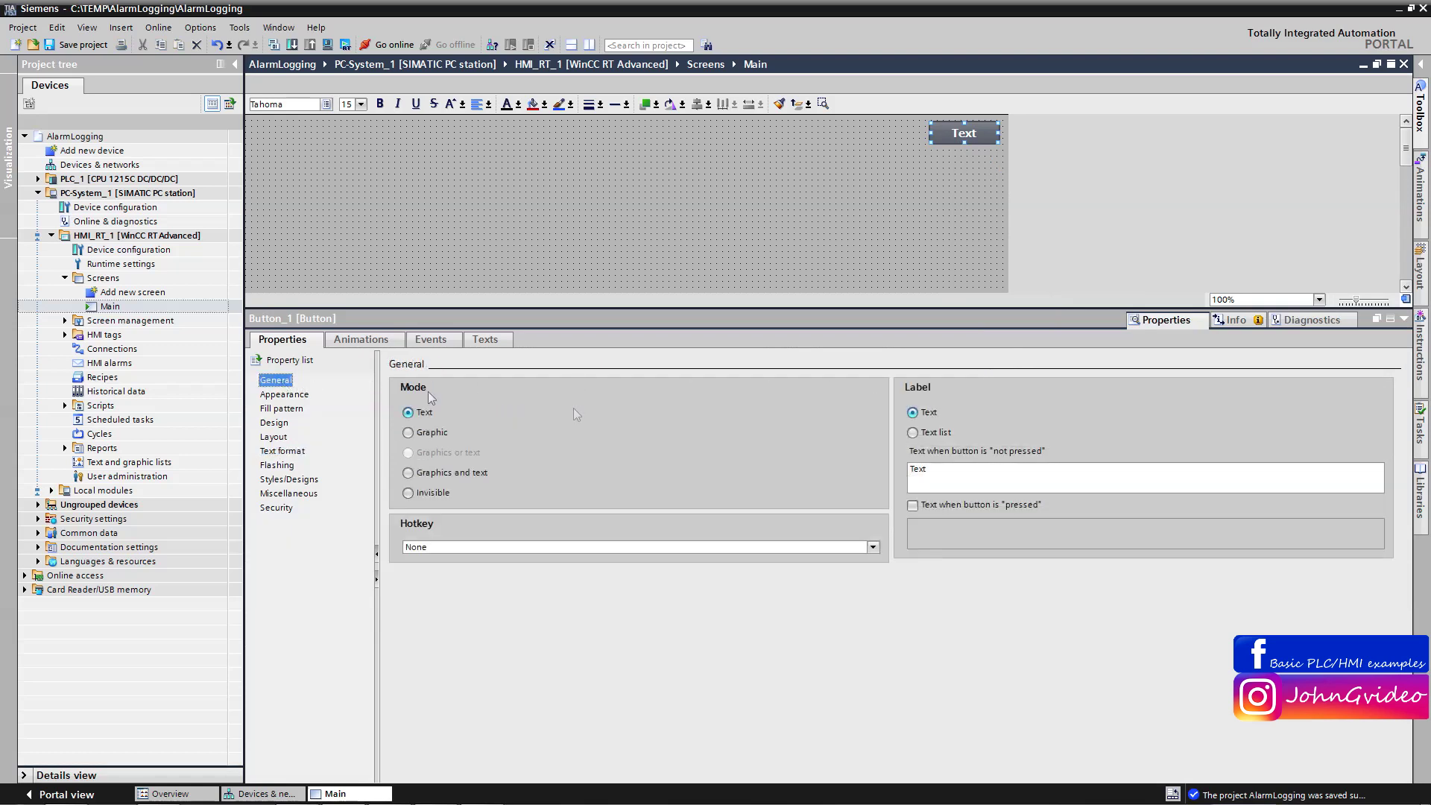
{"action": "left_click", "coordinate": [912, 506]}
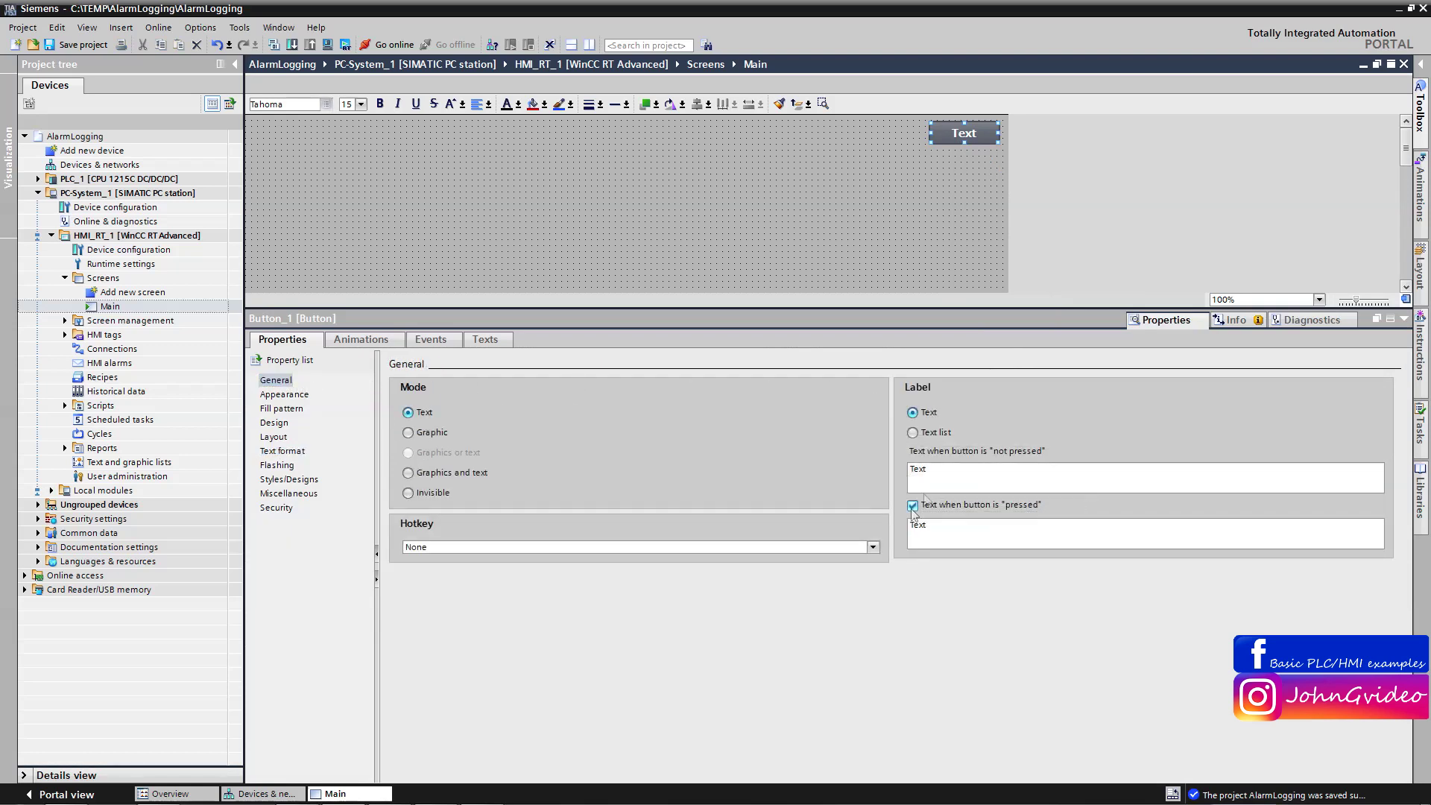
{"action": "left_click", "coordinate": [937, 476]}
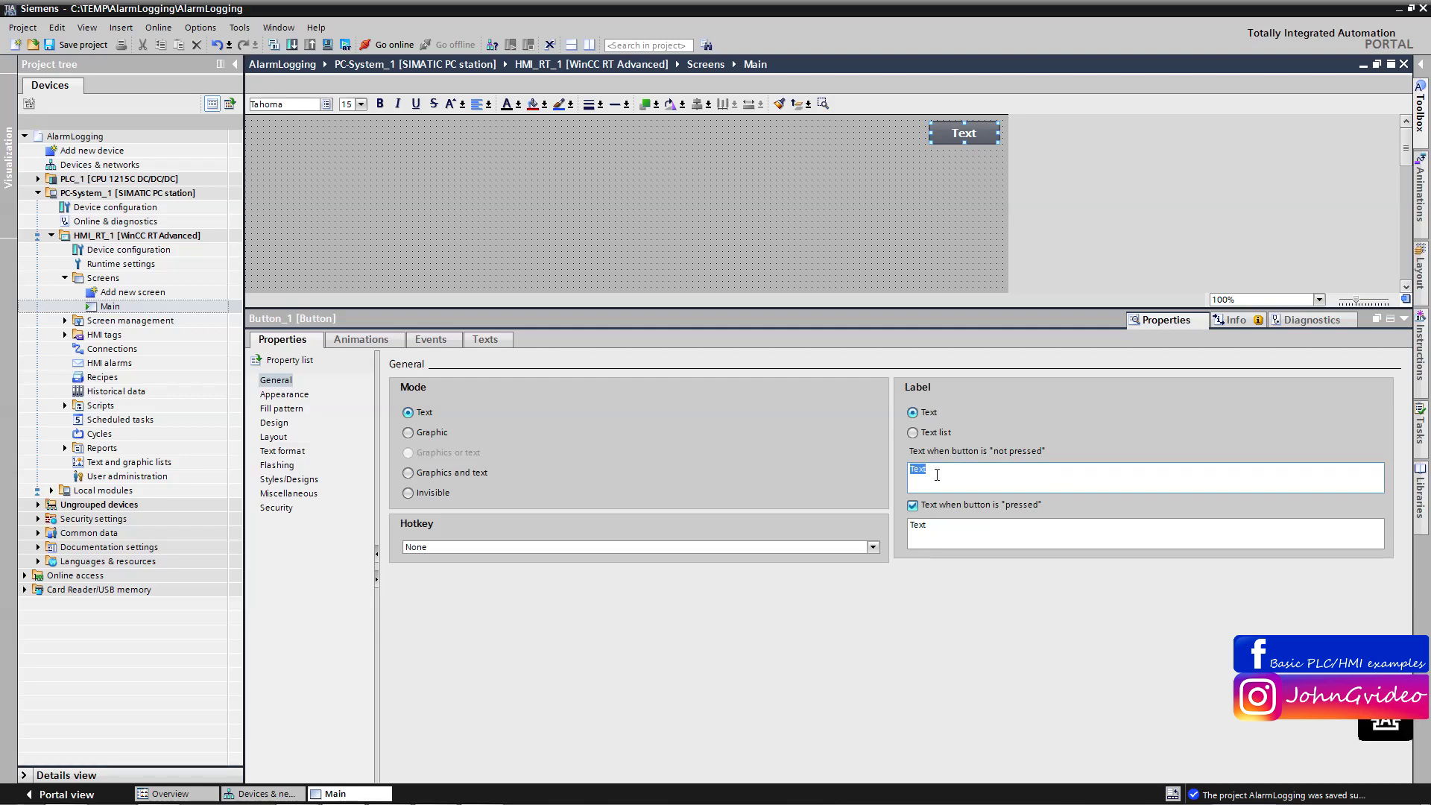
{"action": "type", "text": "StopRT"}
{"action": "double_click", "coordinate": [934, 471]}
{"action": "key", "text": "ctrl+c"}
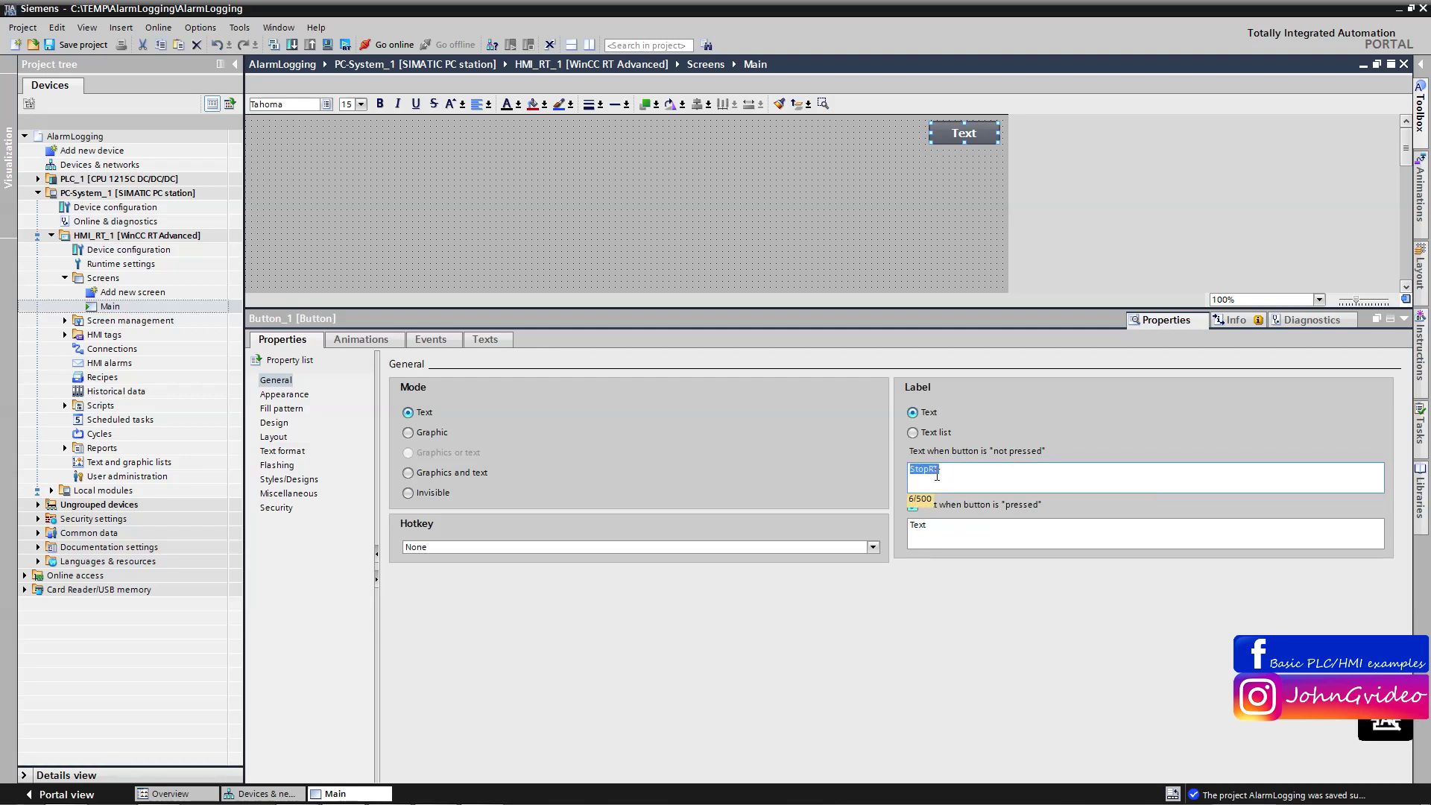
{"action": "left_click", "coordinate": [937, 531]}
{"action": "key", "text": "ctrl+v"}
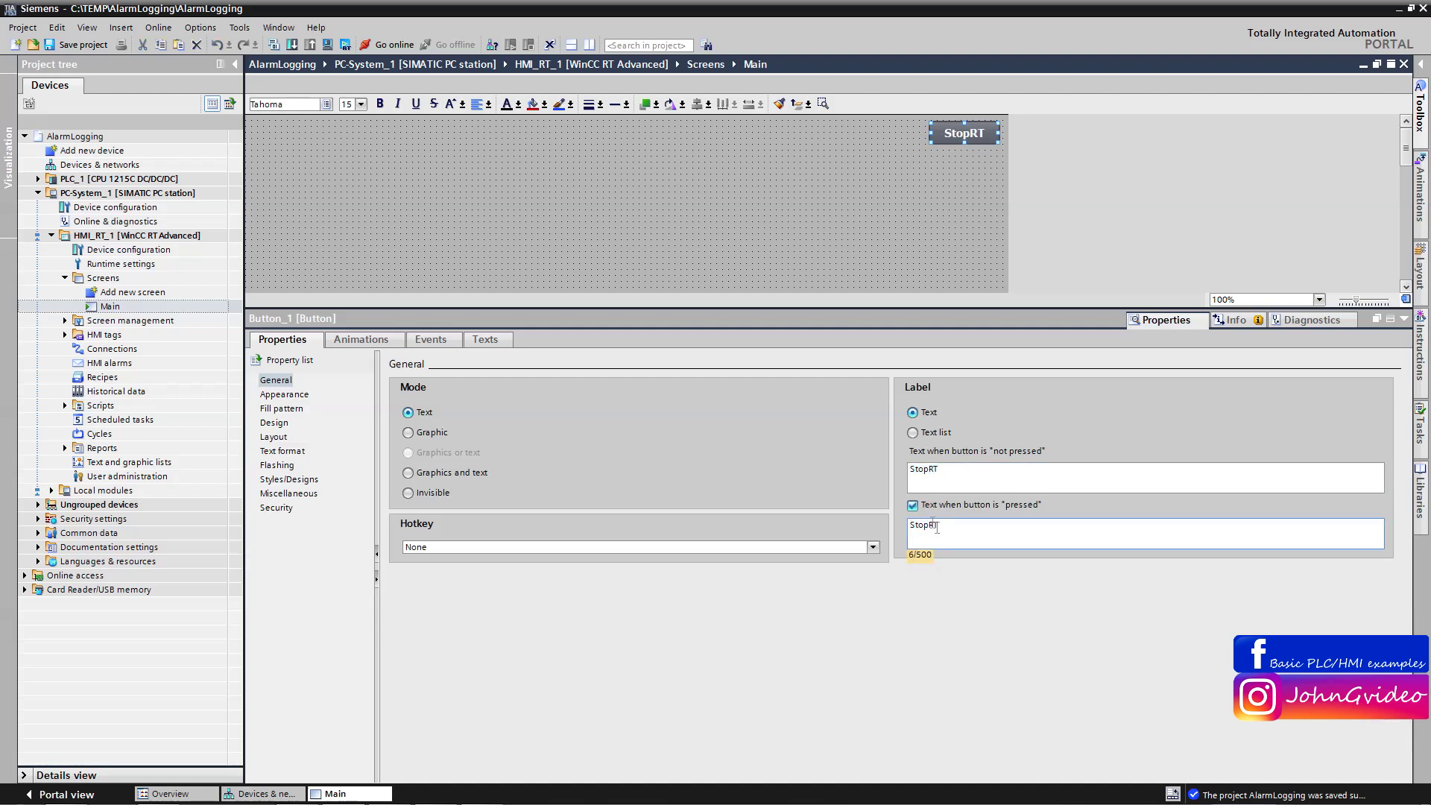
{"action": "left_click", "coordinate": [427, 340]}
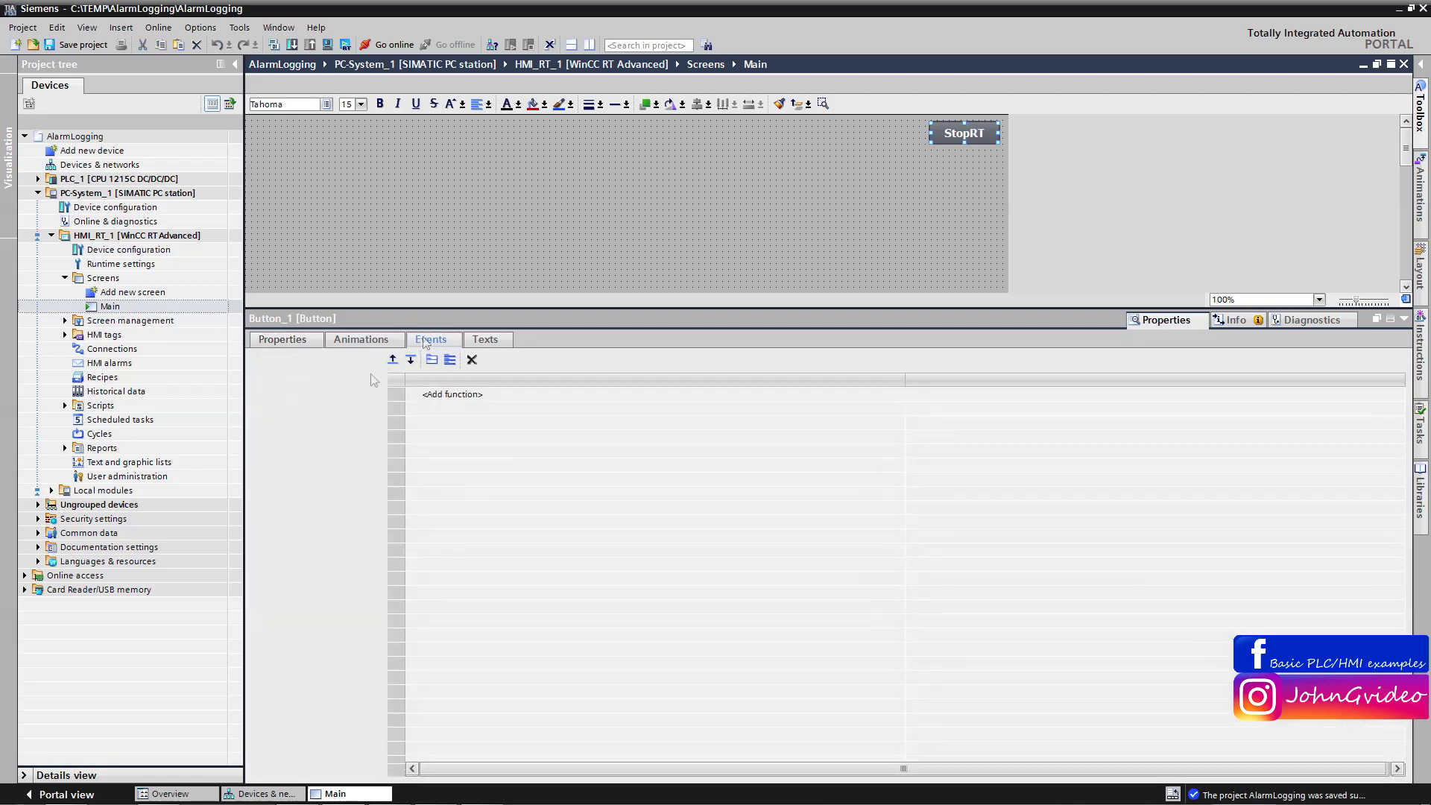
- Assign the StopRuntime function to the StopRT button's Release event
{"action": "left_click", "coordinate": [432, 399]}
{"action": "type", "text": "st"}
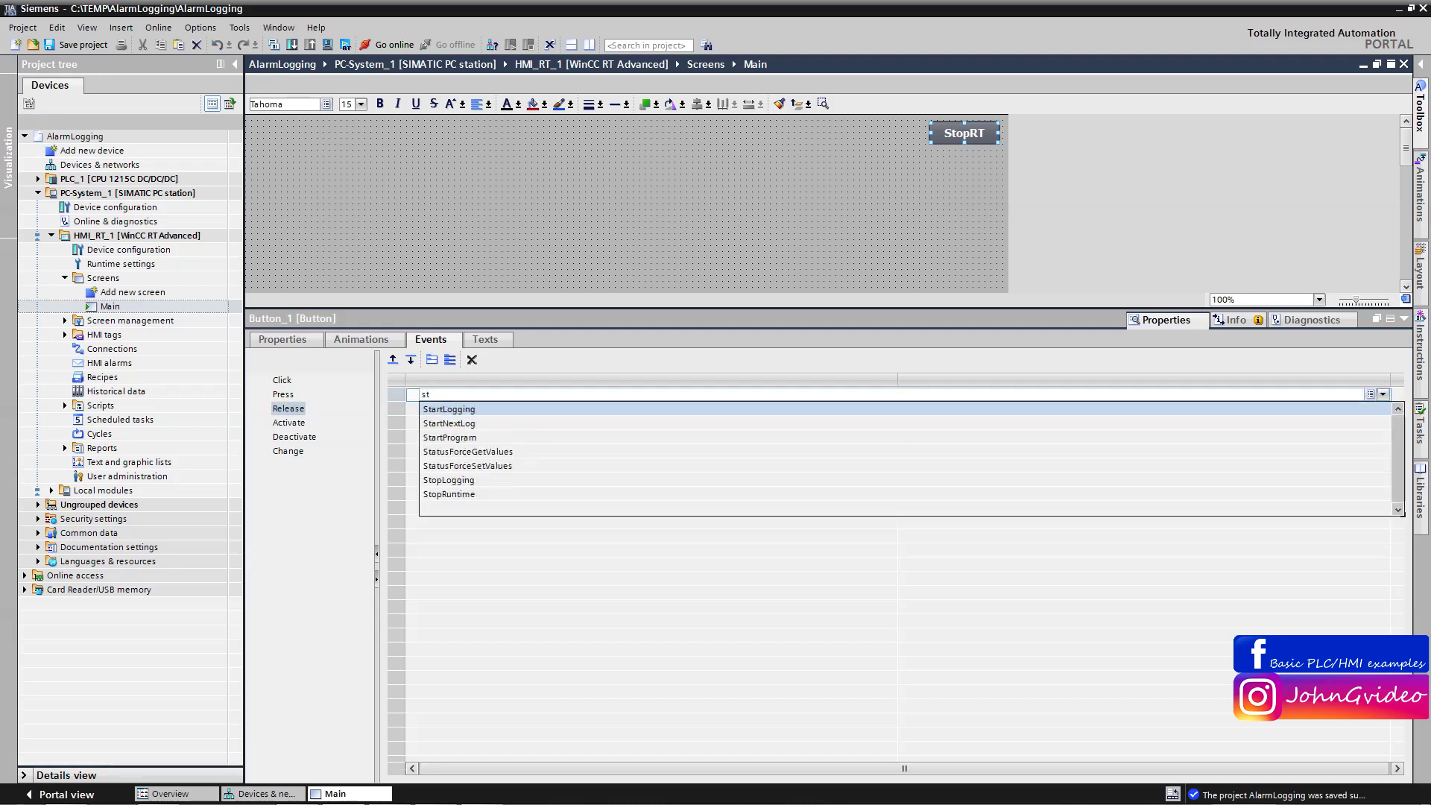
{"action": "type", "text": "op"}
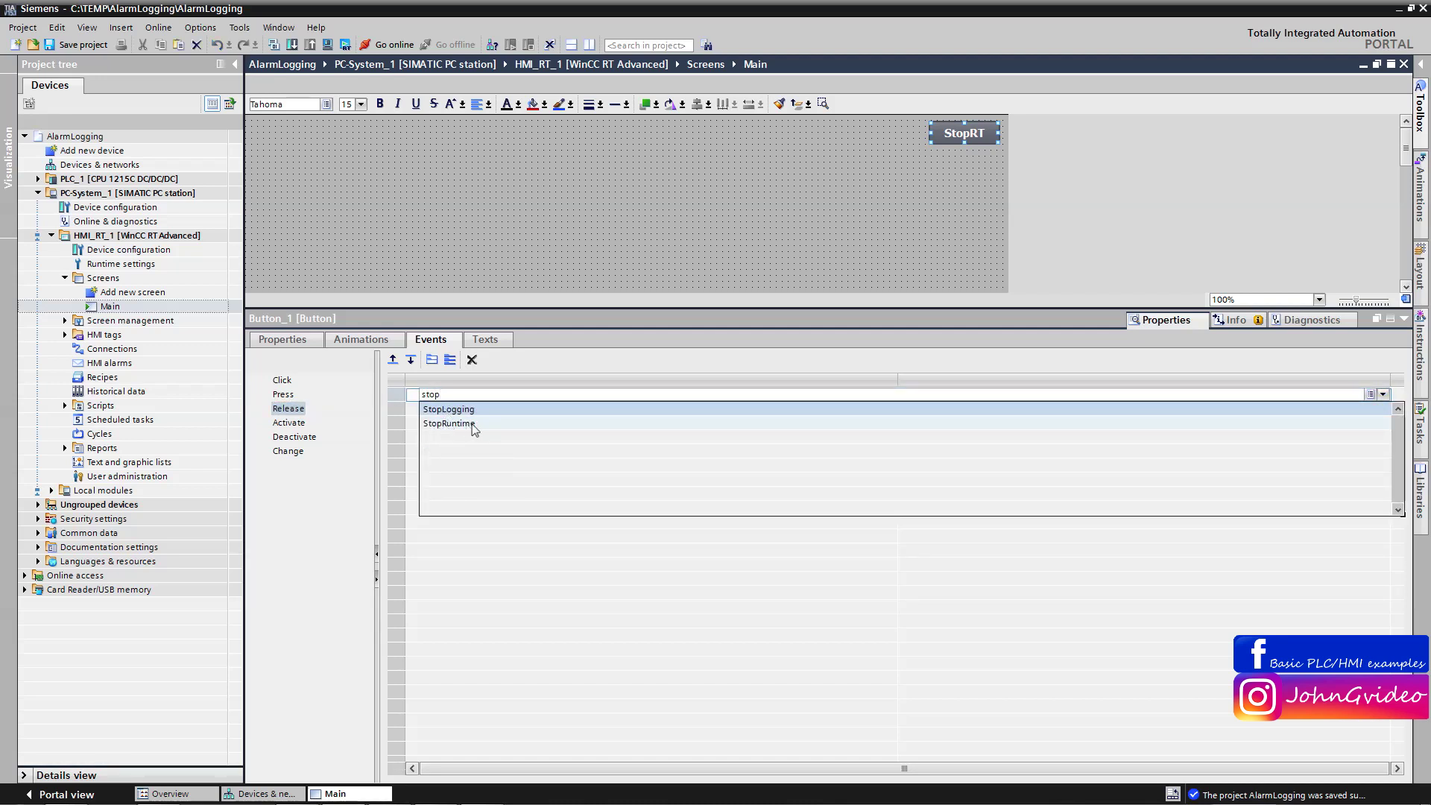
{"action": "left_click", "coordinate": [472, 425]}
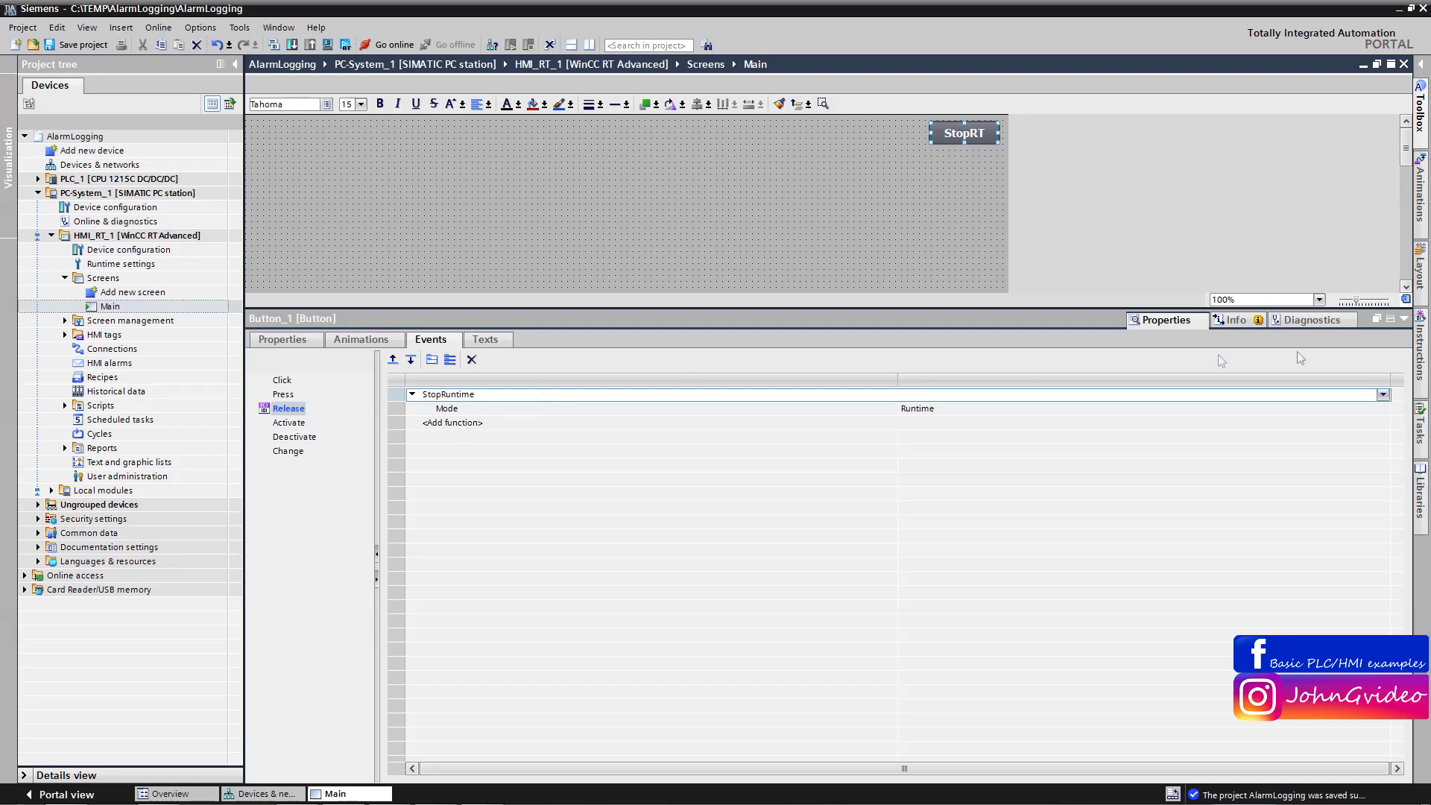
{"action": "left_click", "coordinate": [1404, 320]}
- Save the project
{"action": "left_click", "coordinate": [801, 309]}
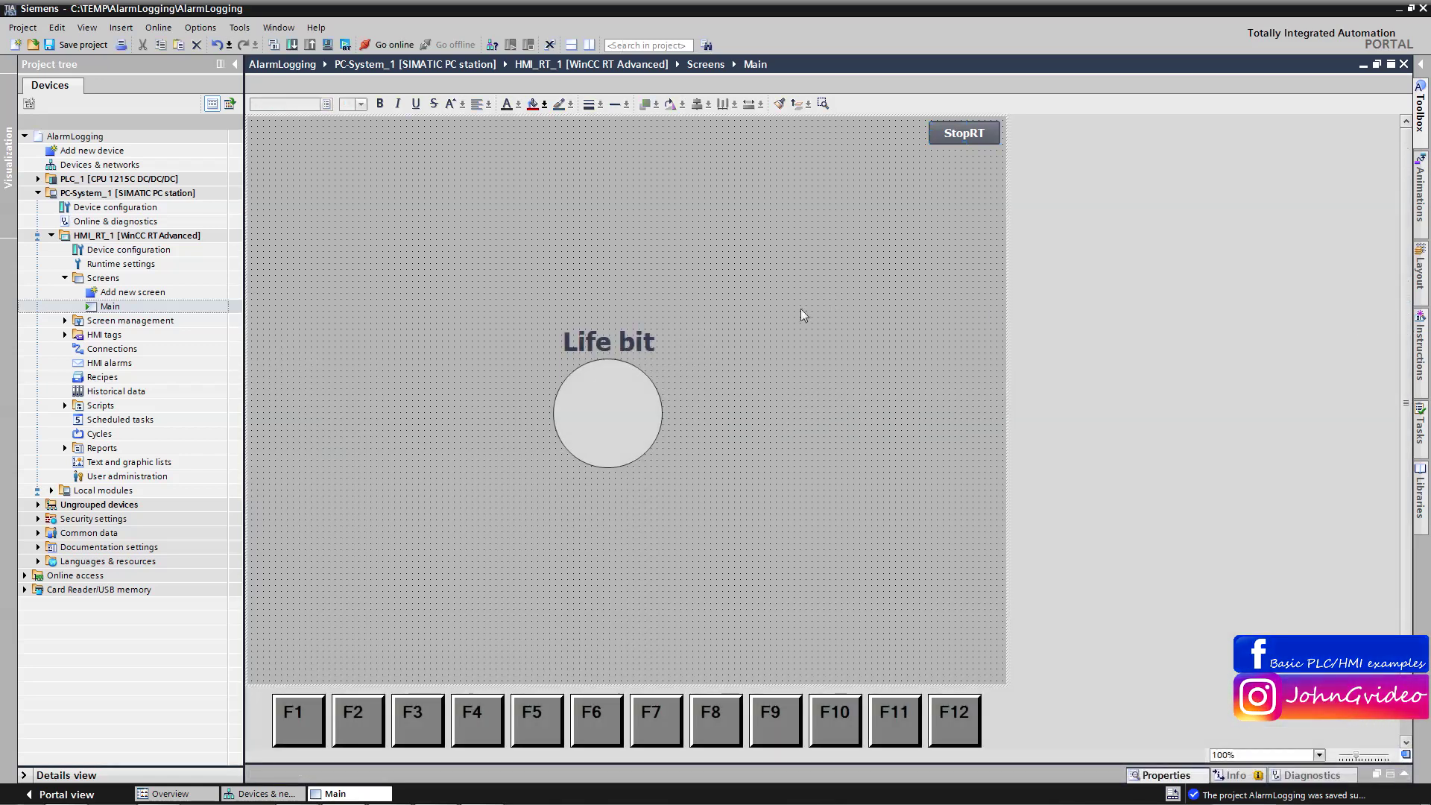
{"action": "left_click", "coordinate": [67, 46]}
{"action": "right_click", "coordinate": [599, 404]}
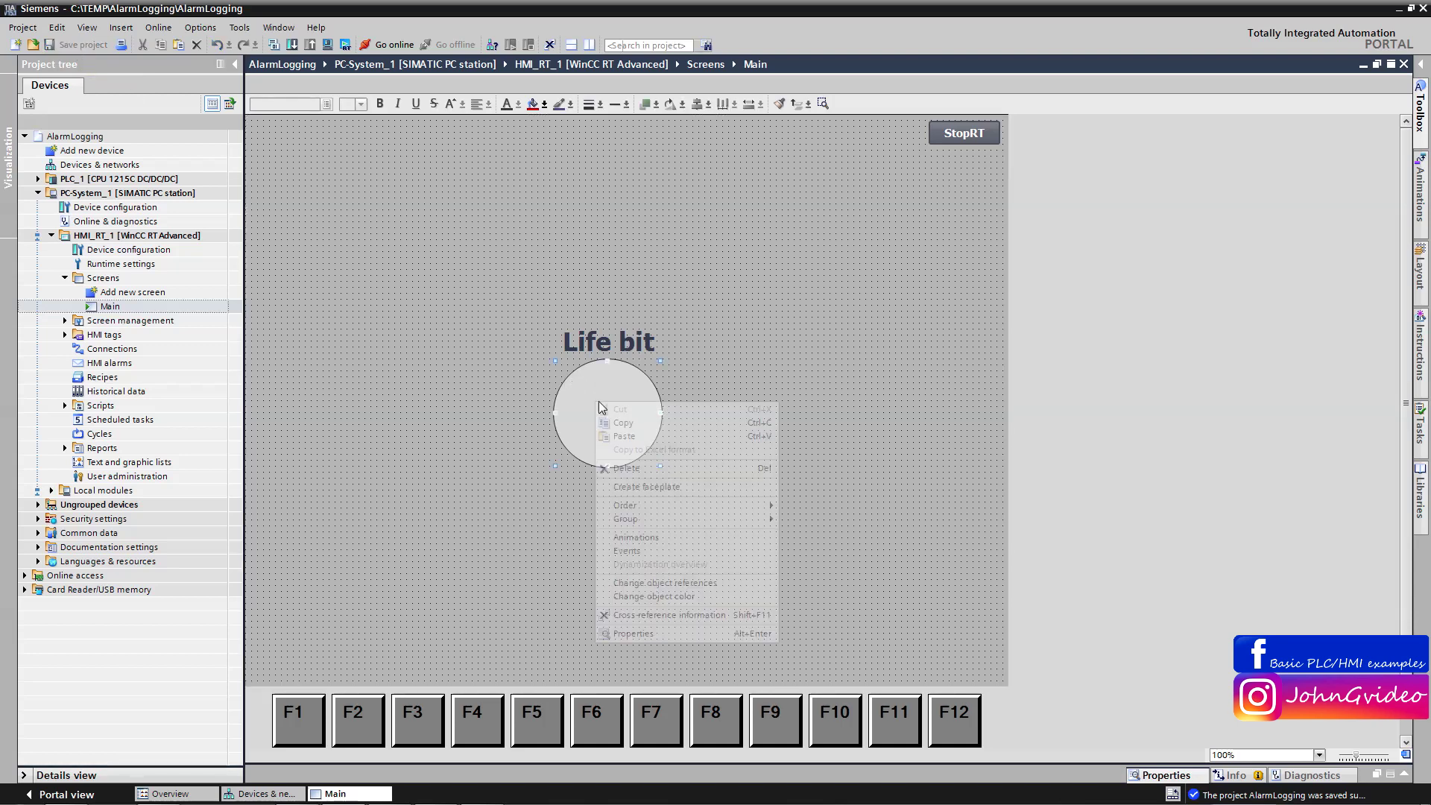
- Add an Appearance animation to the circle driven by the PLC tag Clock_1Hz
{"action": "left_click", "coordinate": [646, 538]}
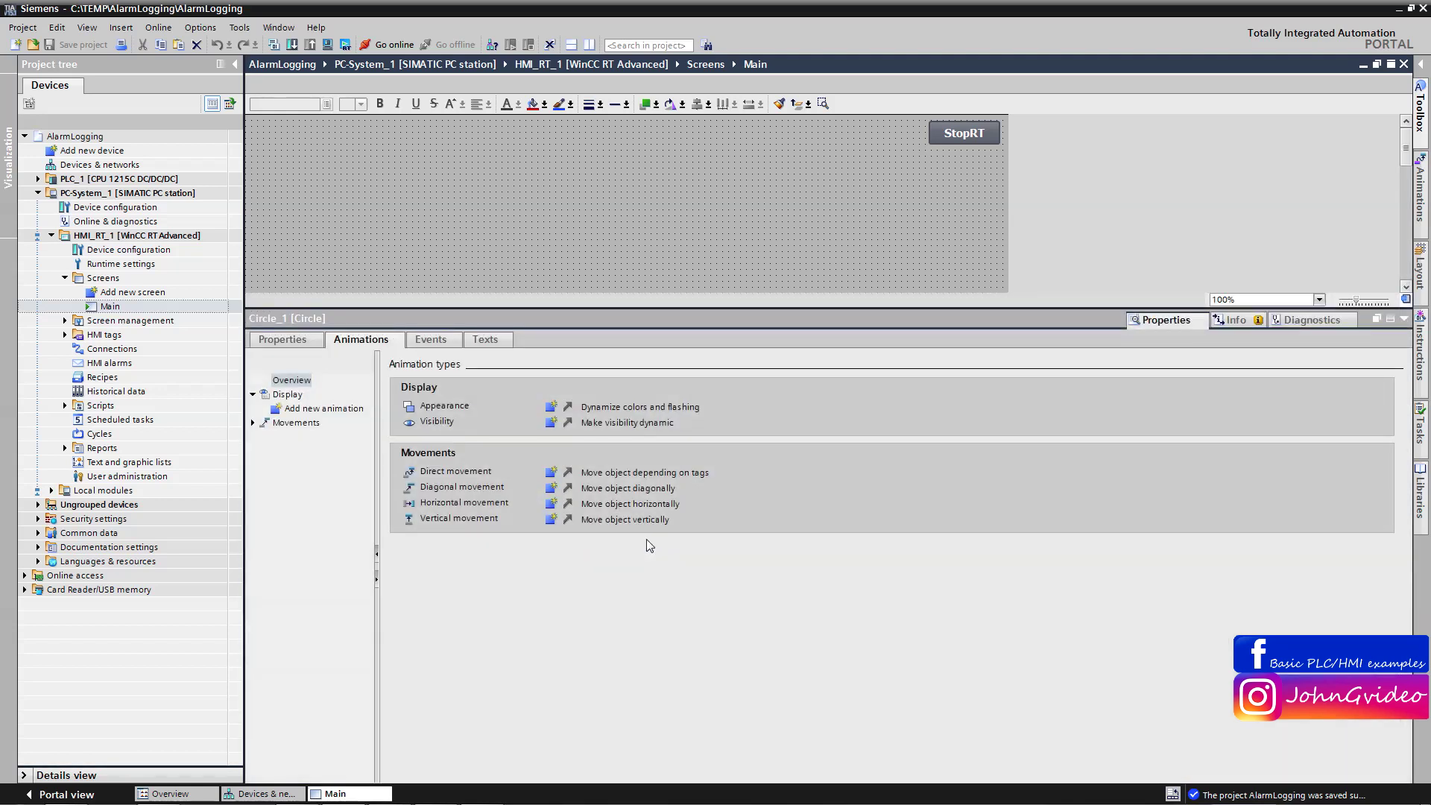
{"action": "left_click", "coordinate": [550, 407]}
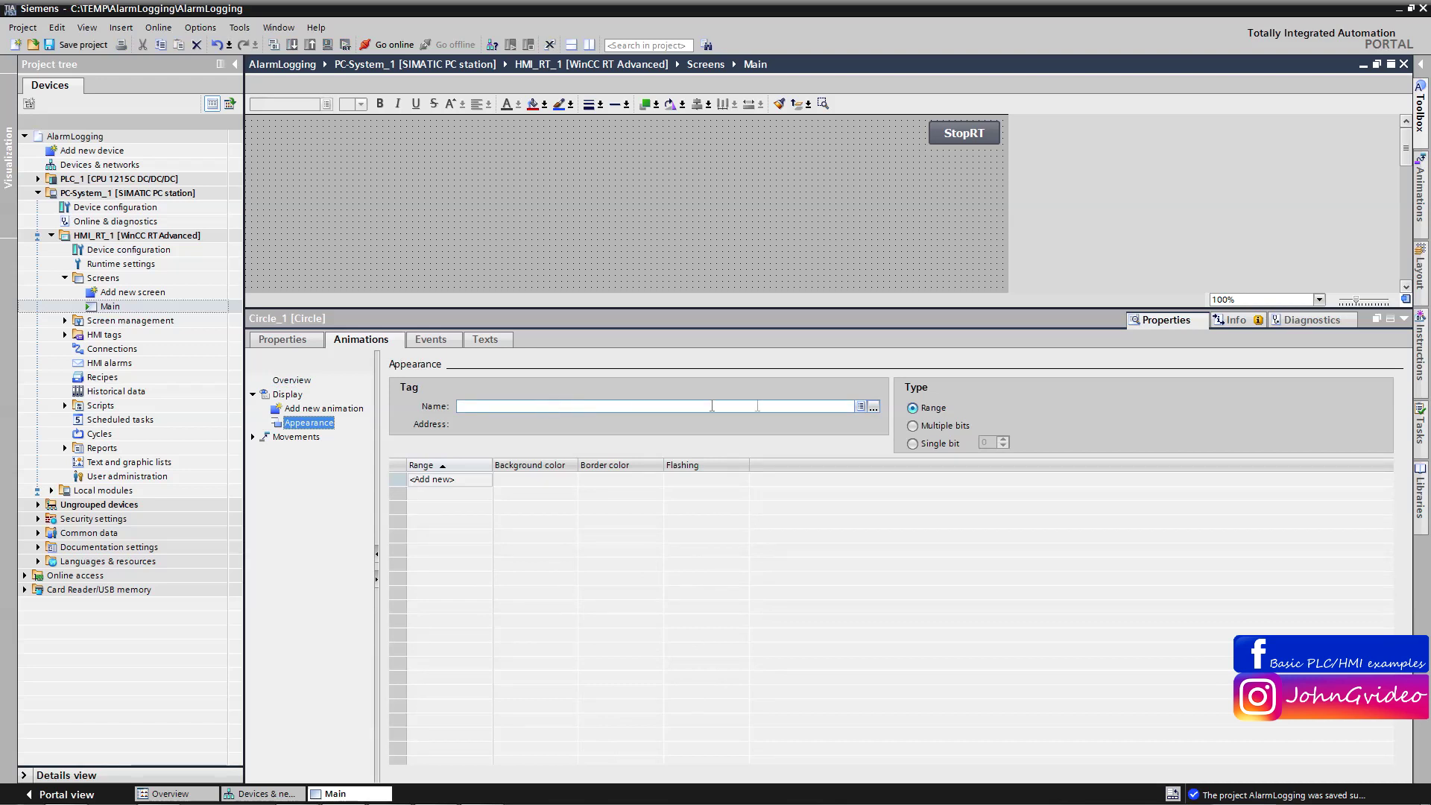
{"action": "left_click", "coordinate": [874, 408]}
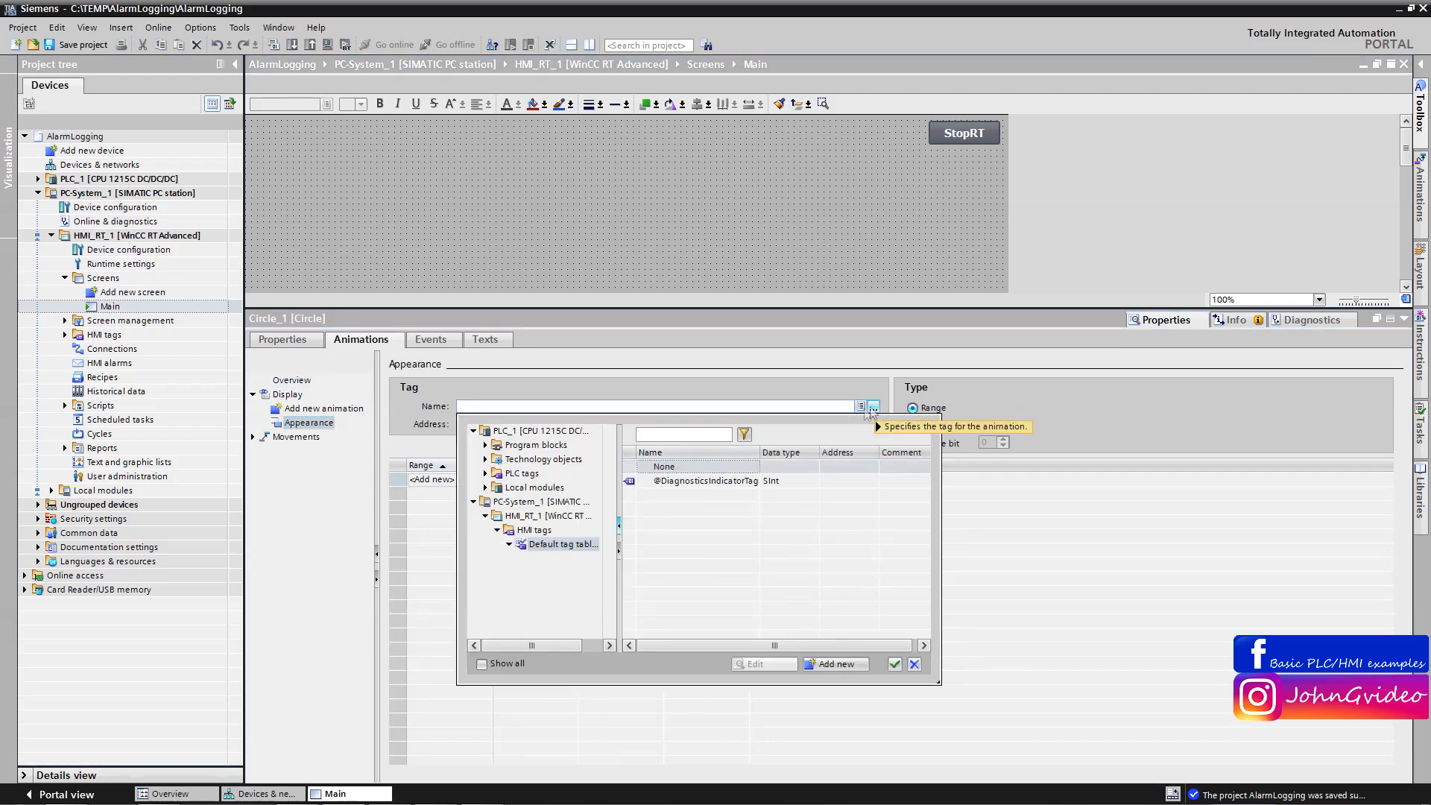
{"action": "left_click", "coordinate": [485, 473]}
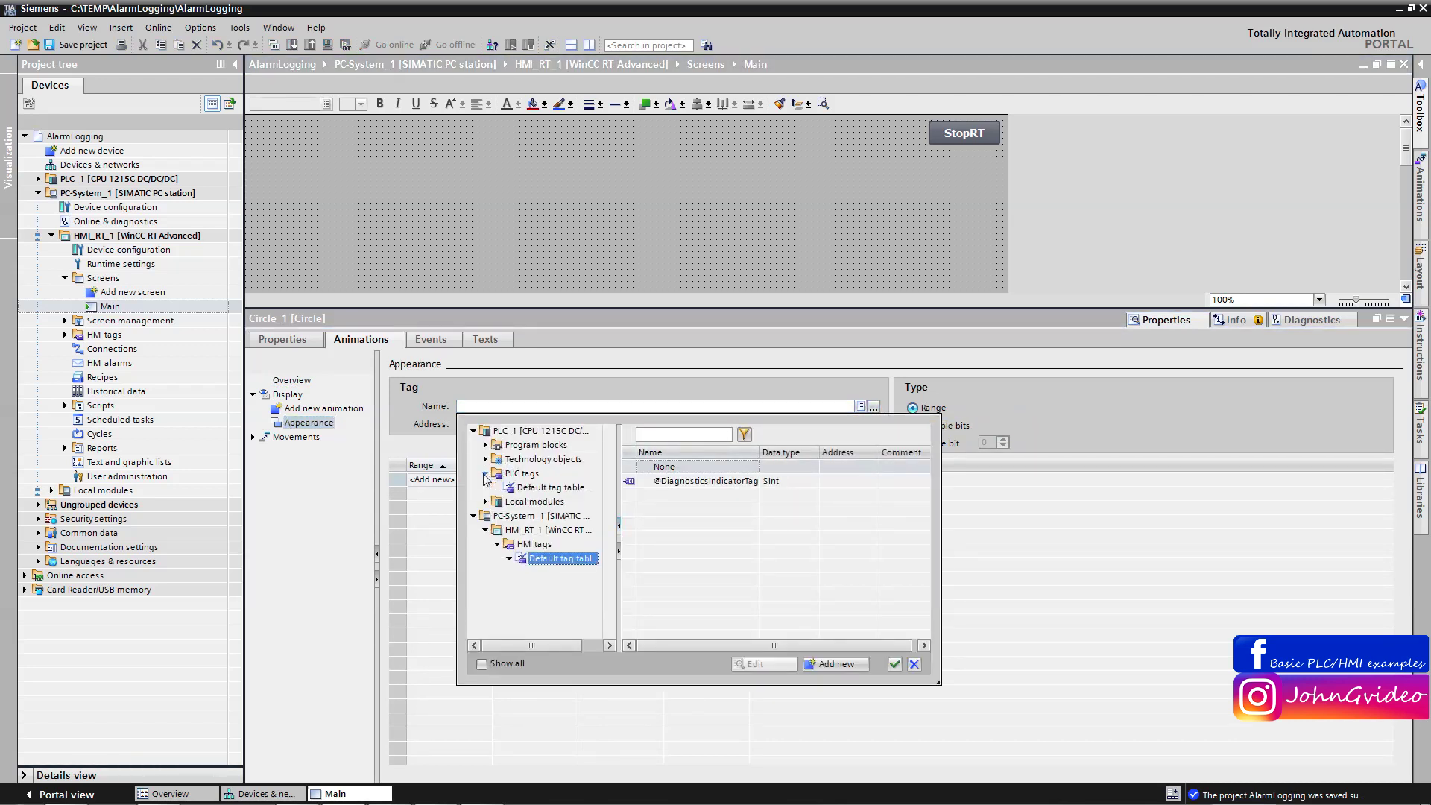
{"action": "left_click", "coordinate": [534, 489]}
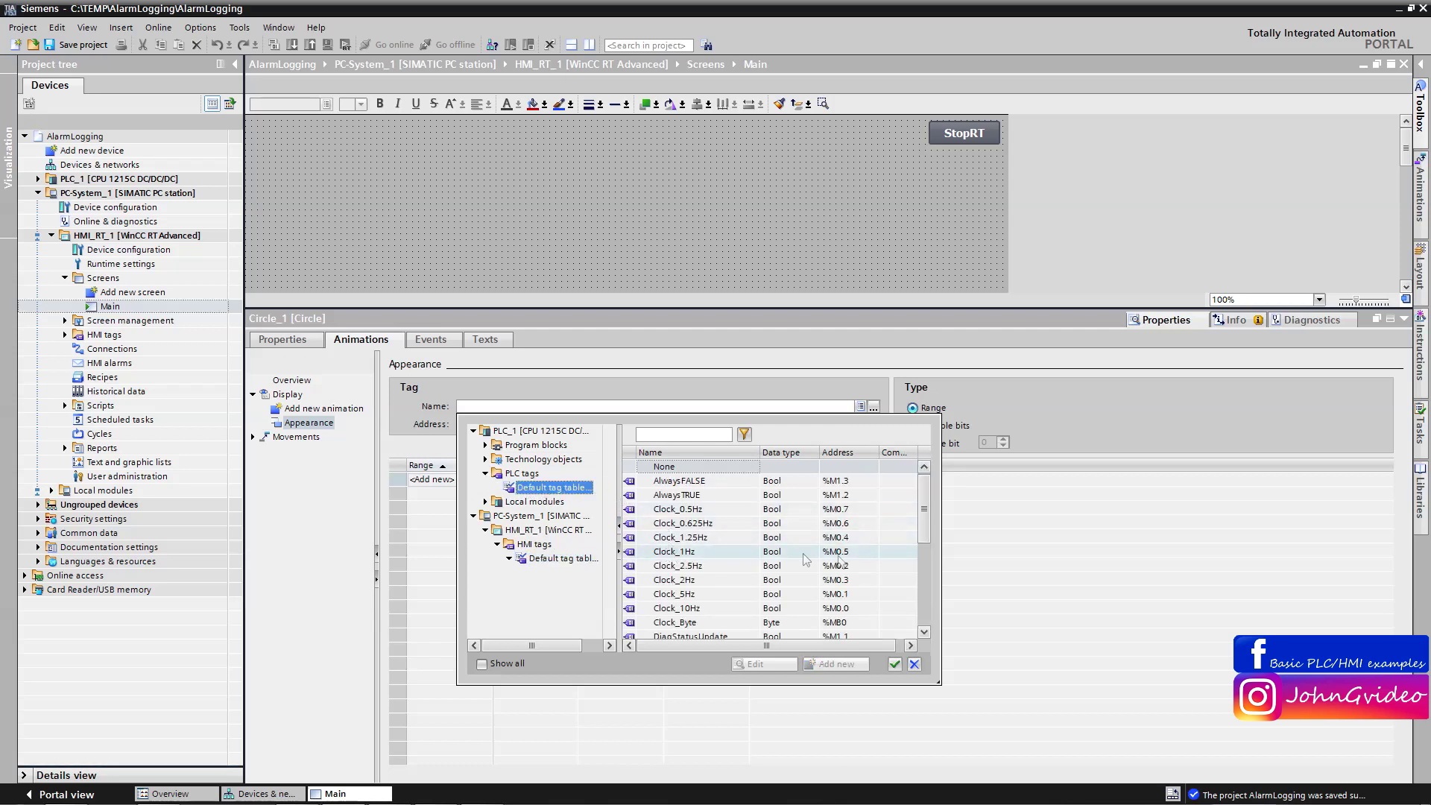
{"action": "left_click", "coordinate": [896, 665]}
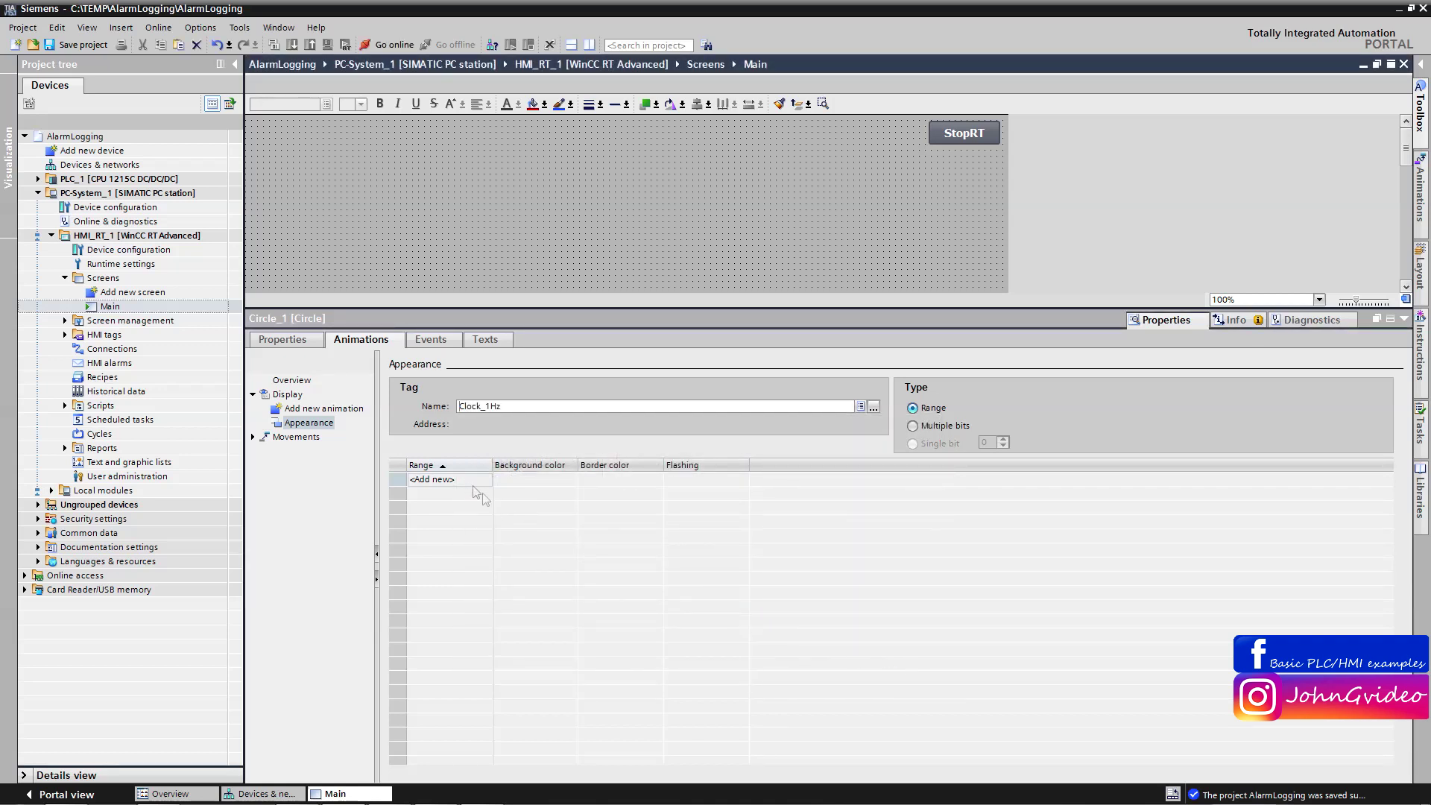
- Add range rows 0 and 1, giving value 1 a green (0, 255, 0) background
{"action": "left_click", "coordinate": [443, 485]}
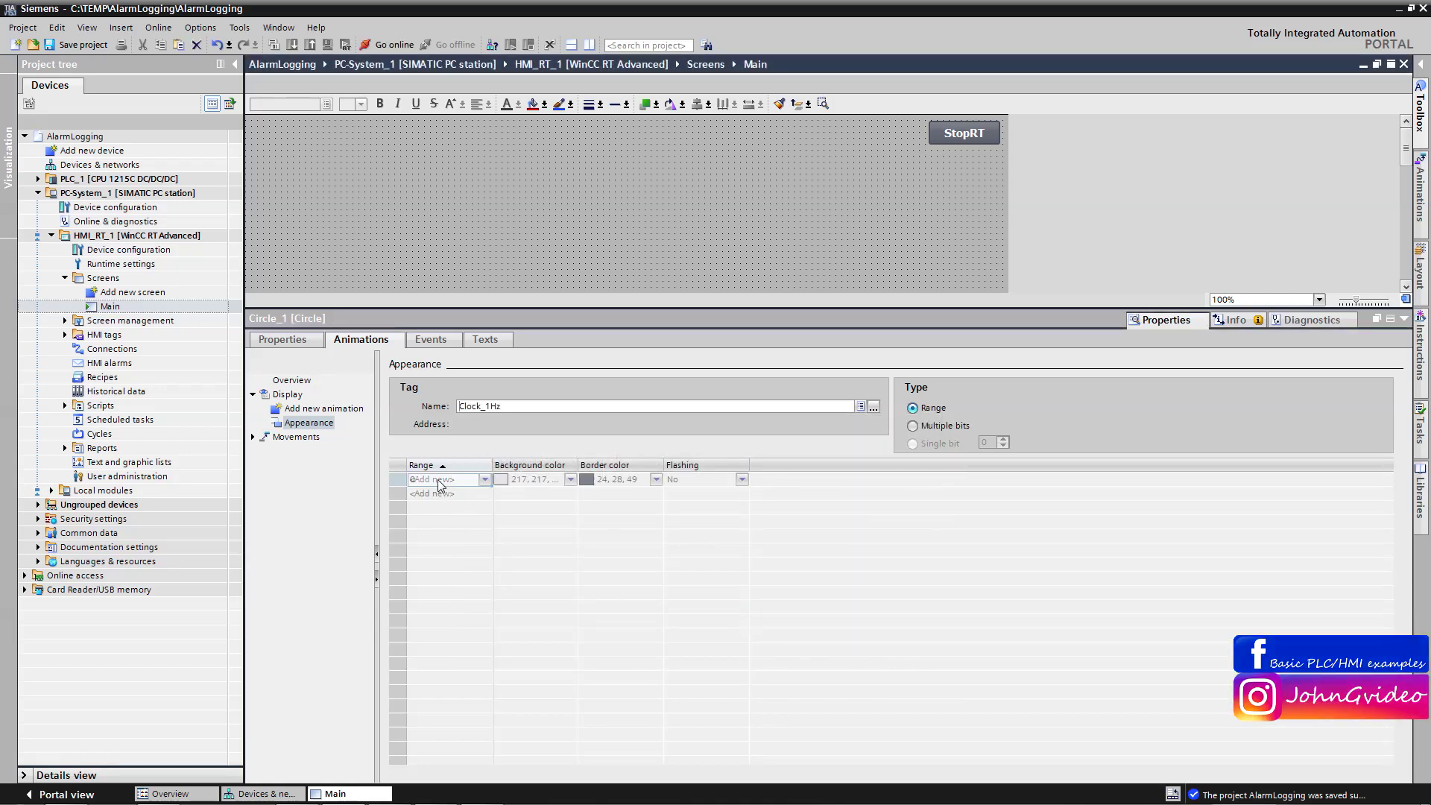
{"action": "left_click", "coordinate": [448, 494]}
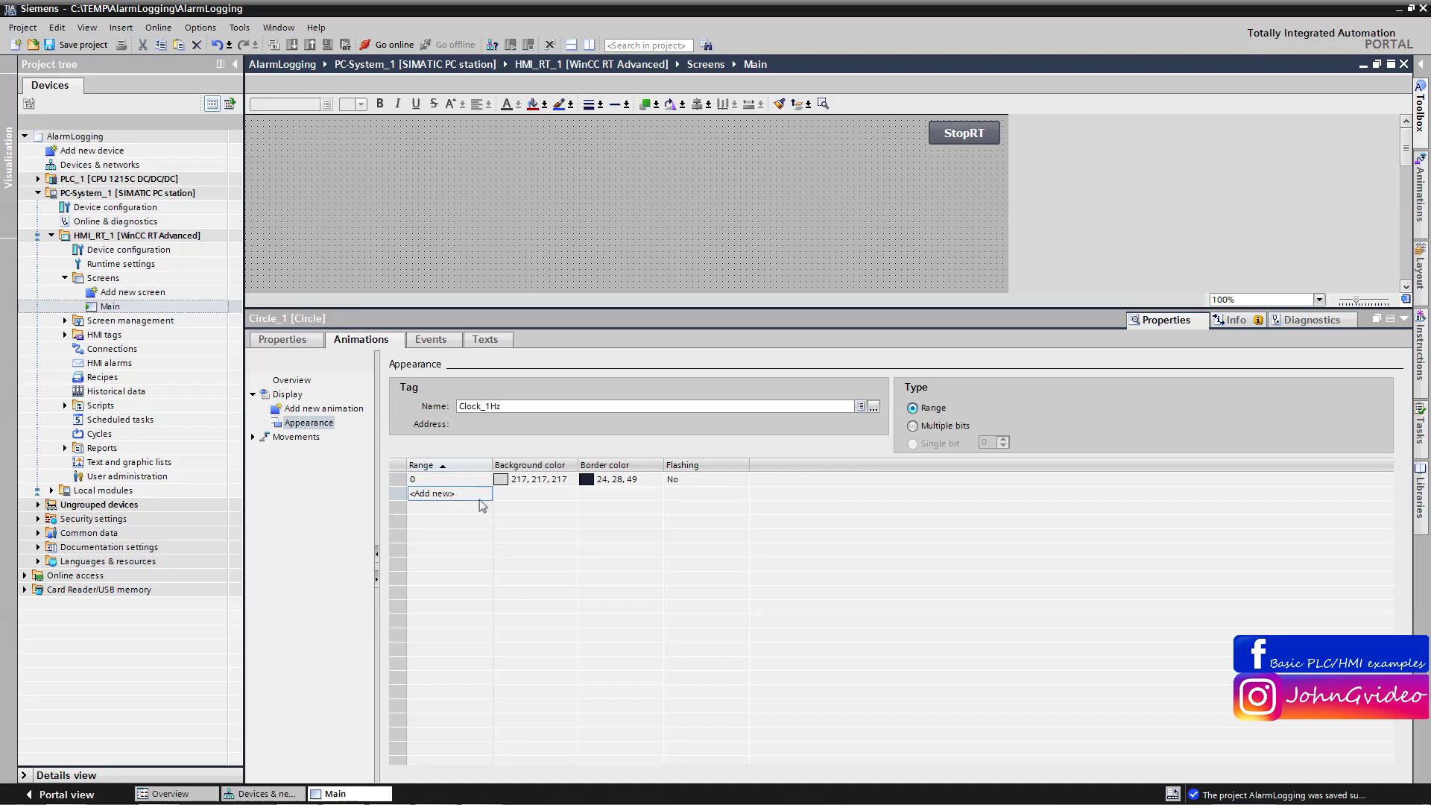
{"action": "left_click", "coordinate": [464, 495]}
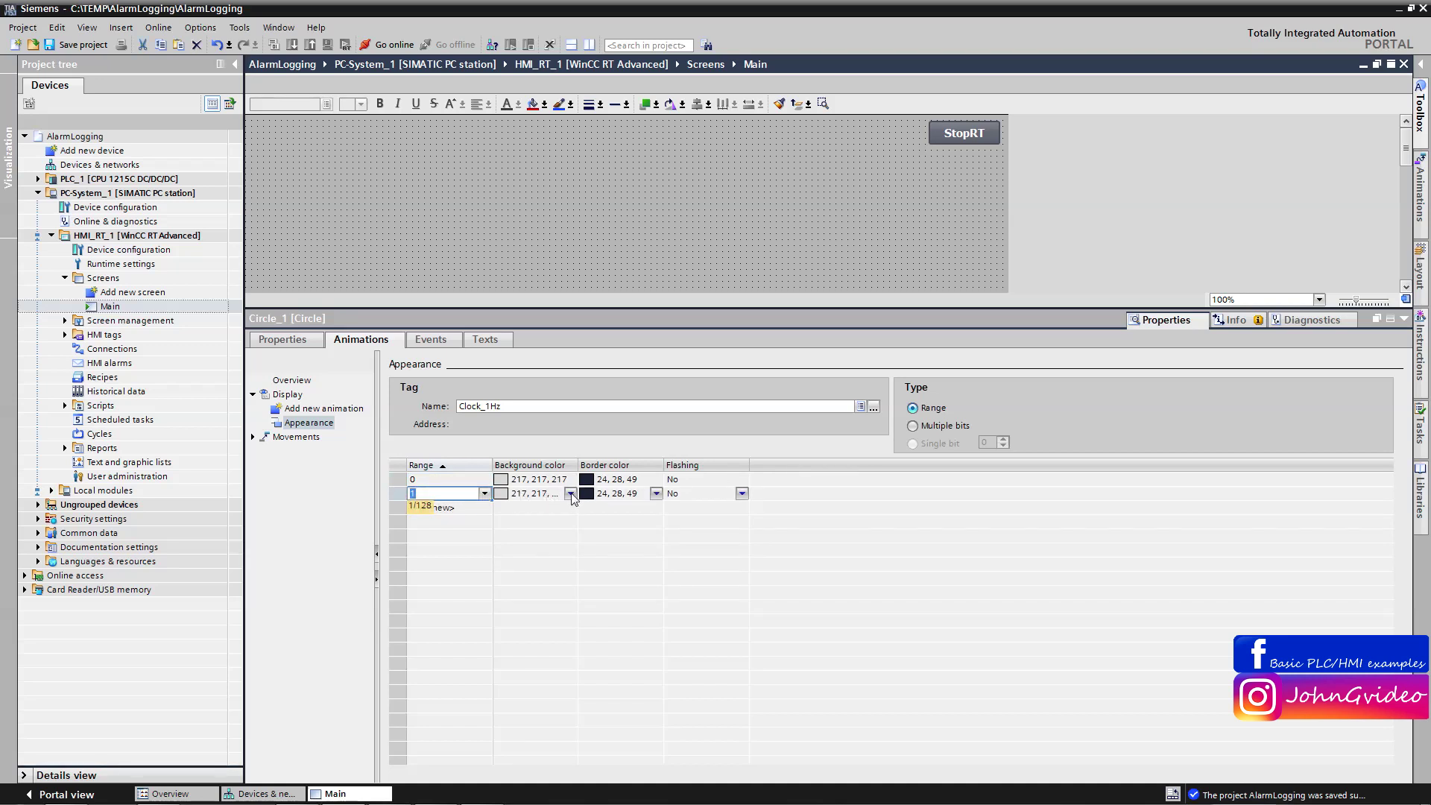
{"action": "left_click", "coordinate": [570, 494]}
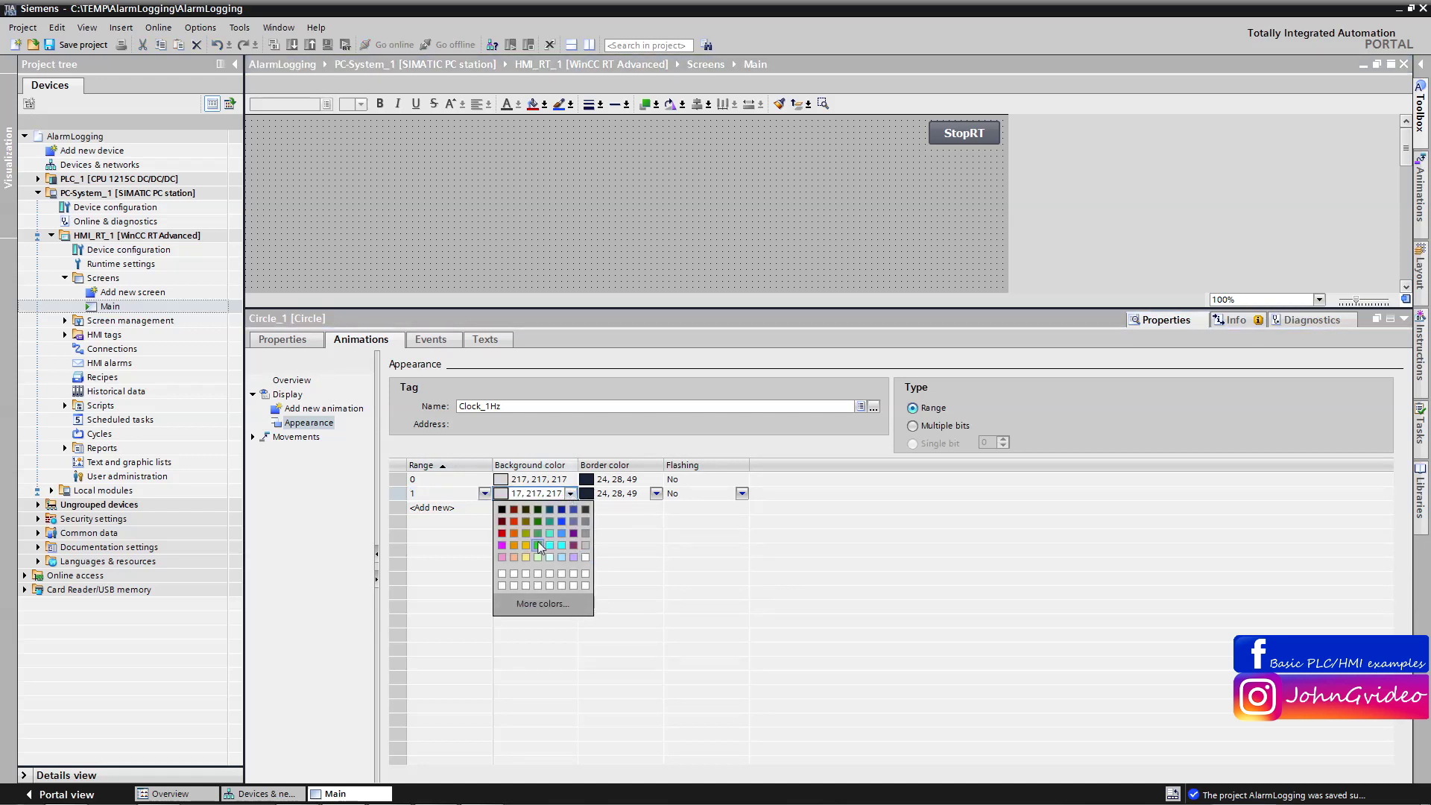
{"action": "left_click", "coordinate": [537, 545]}
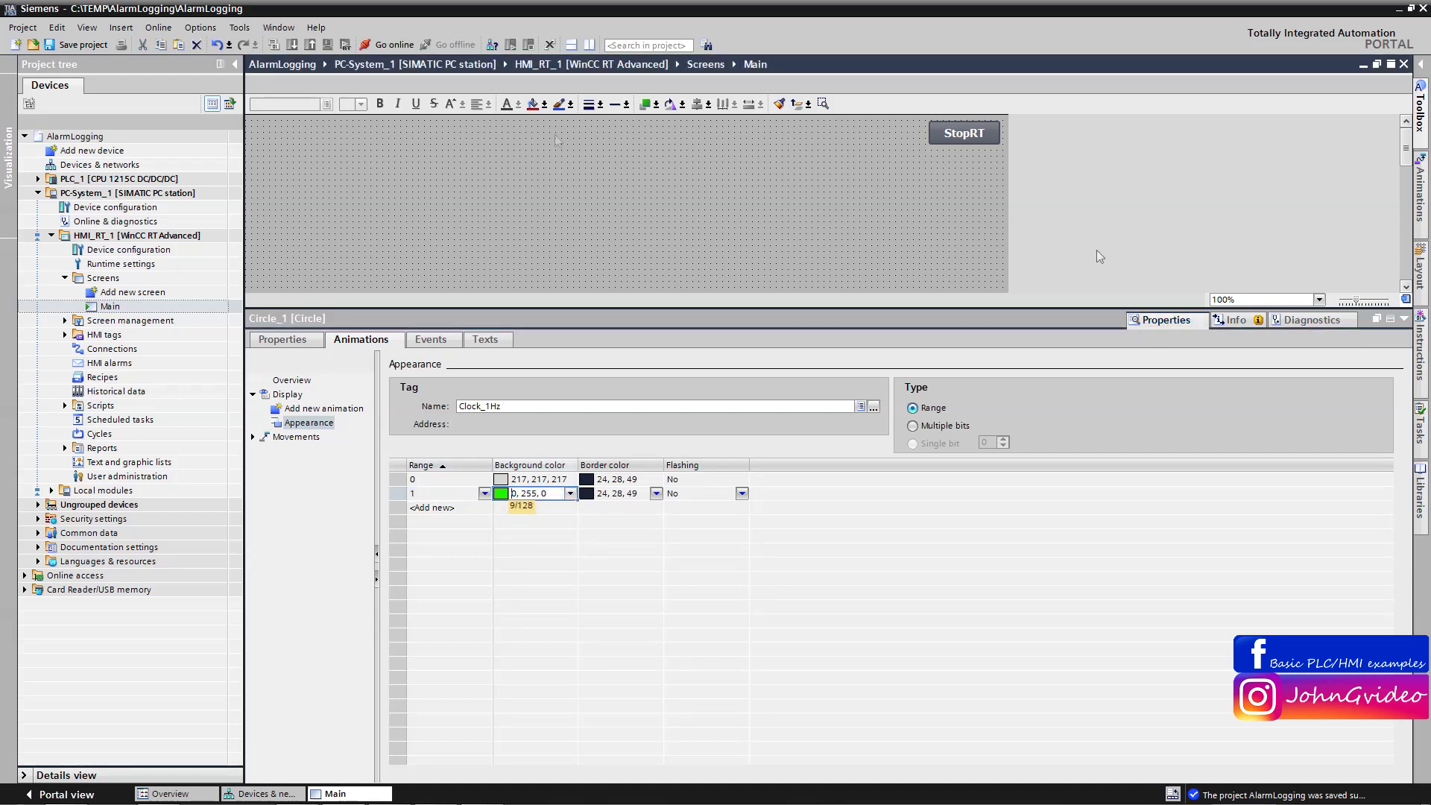
{"action": "left_click", "coordinate": [521, 217]}
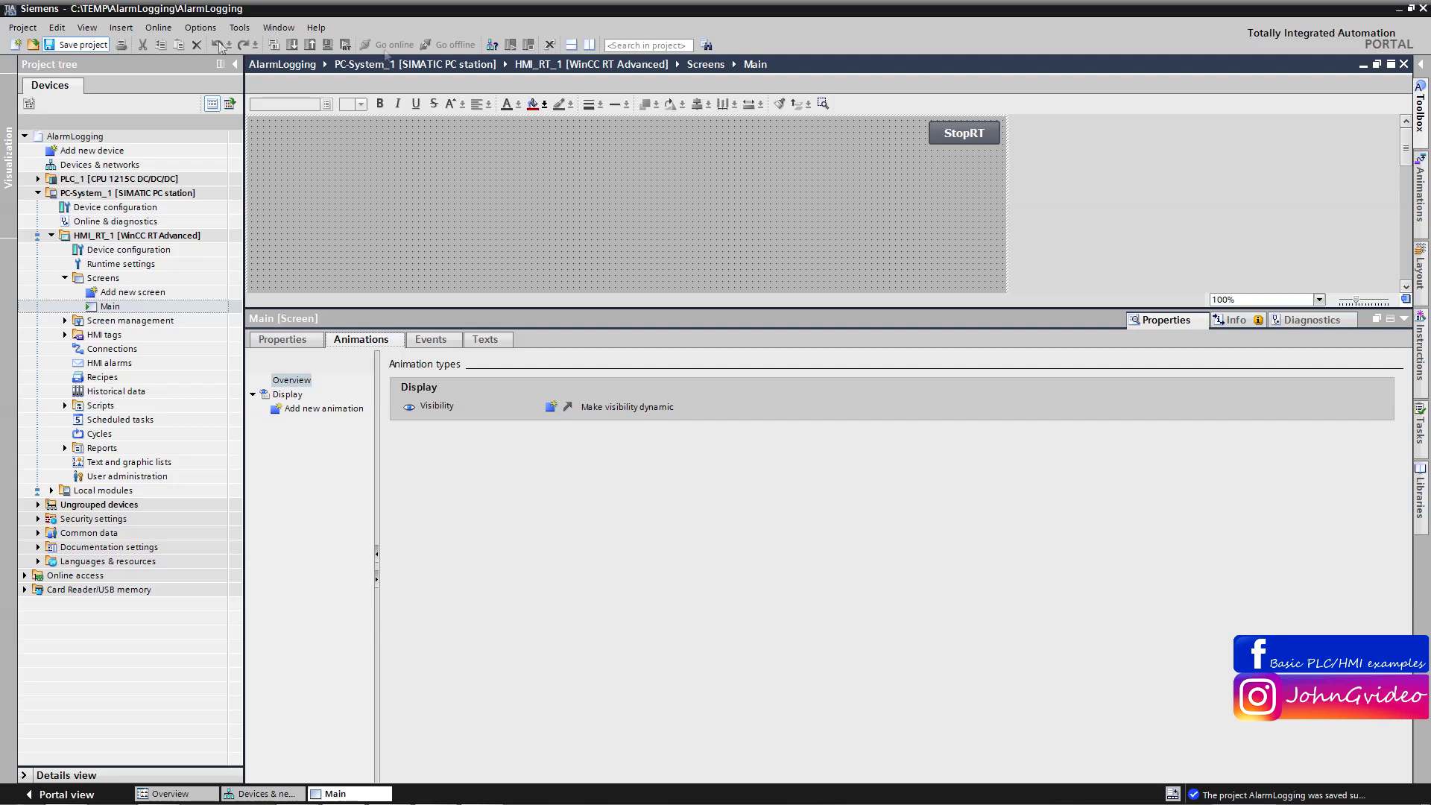
{"action": "left_click", "coordinate": [1405, 287]}
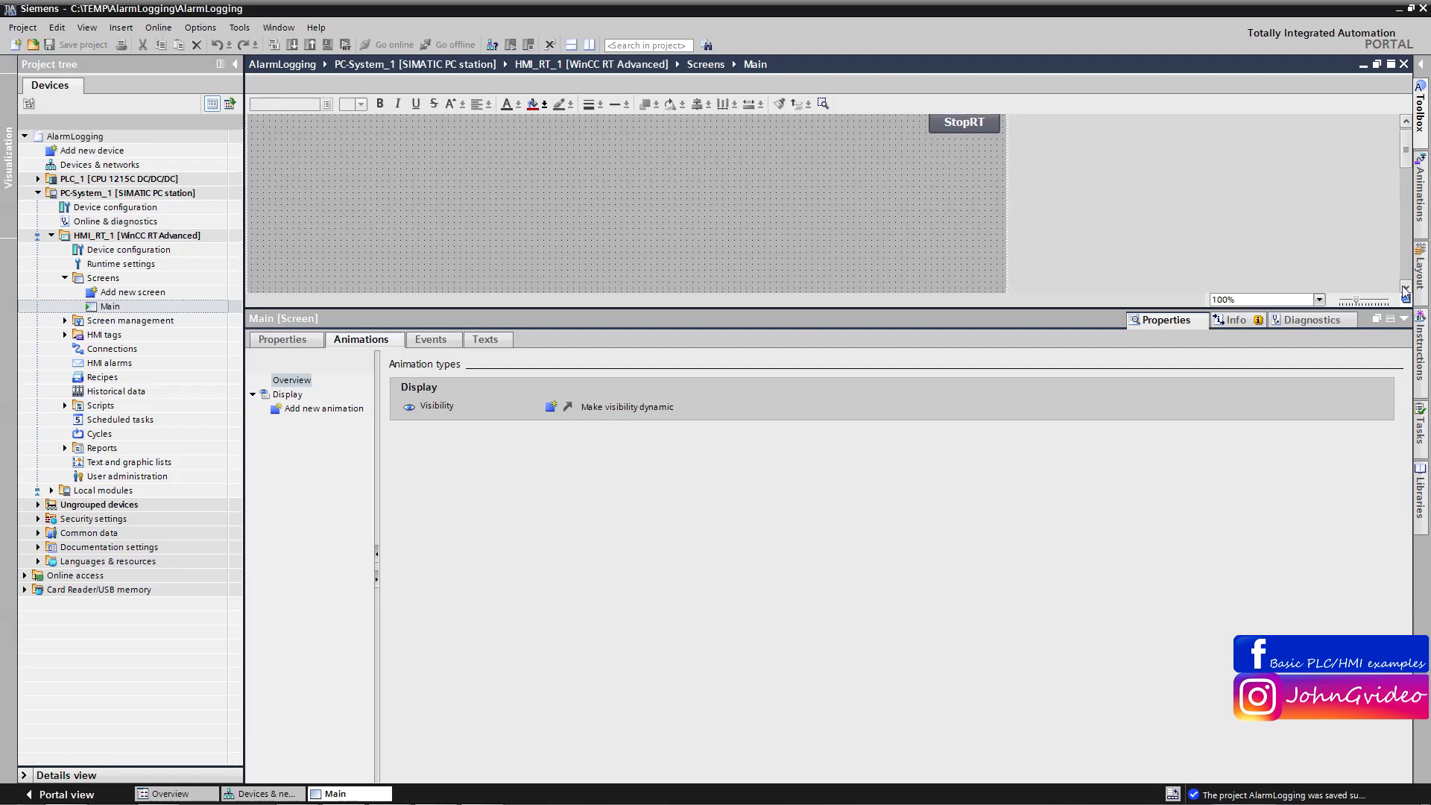
{"action": "left_click_drag", "start_coordinate": [1408, 160], "coordinate": [1409, 192]}
{"action": "left_click", "coordinate": [630, 198]}
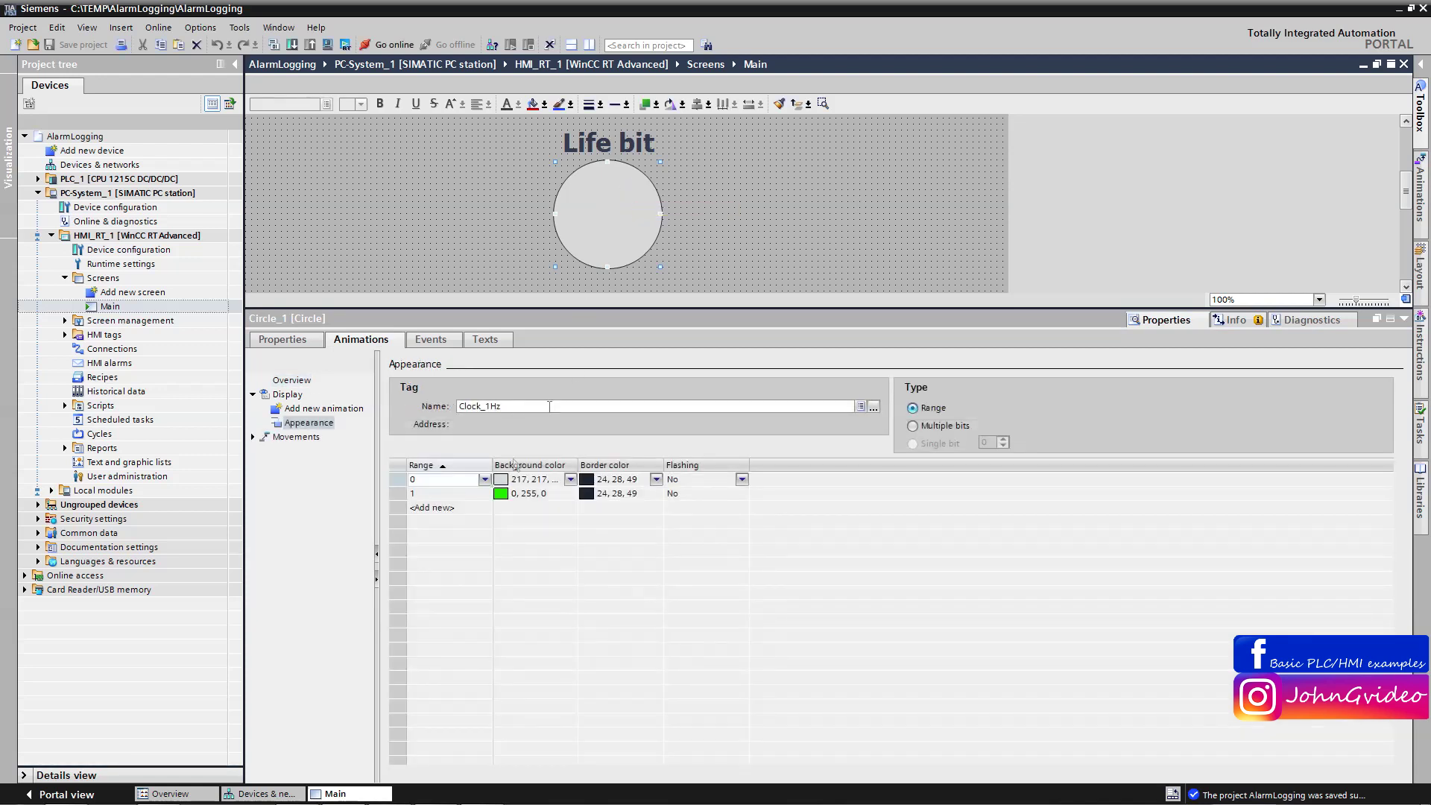
- In the default HMI tag table, rename the Clock_1Hz tag to Life_bit
{"action": "left_click", "coordinate": [65, 335]}
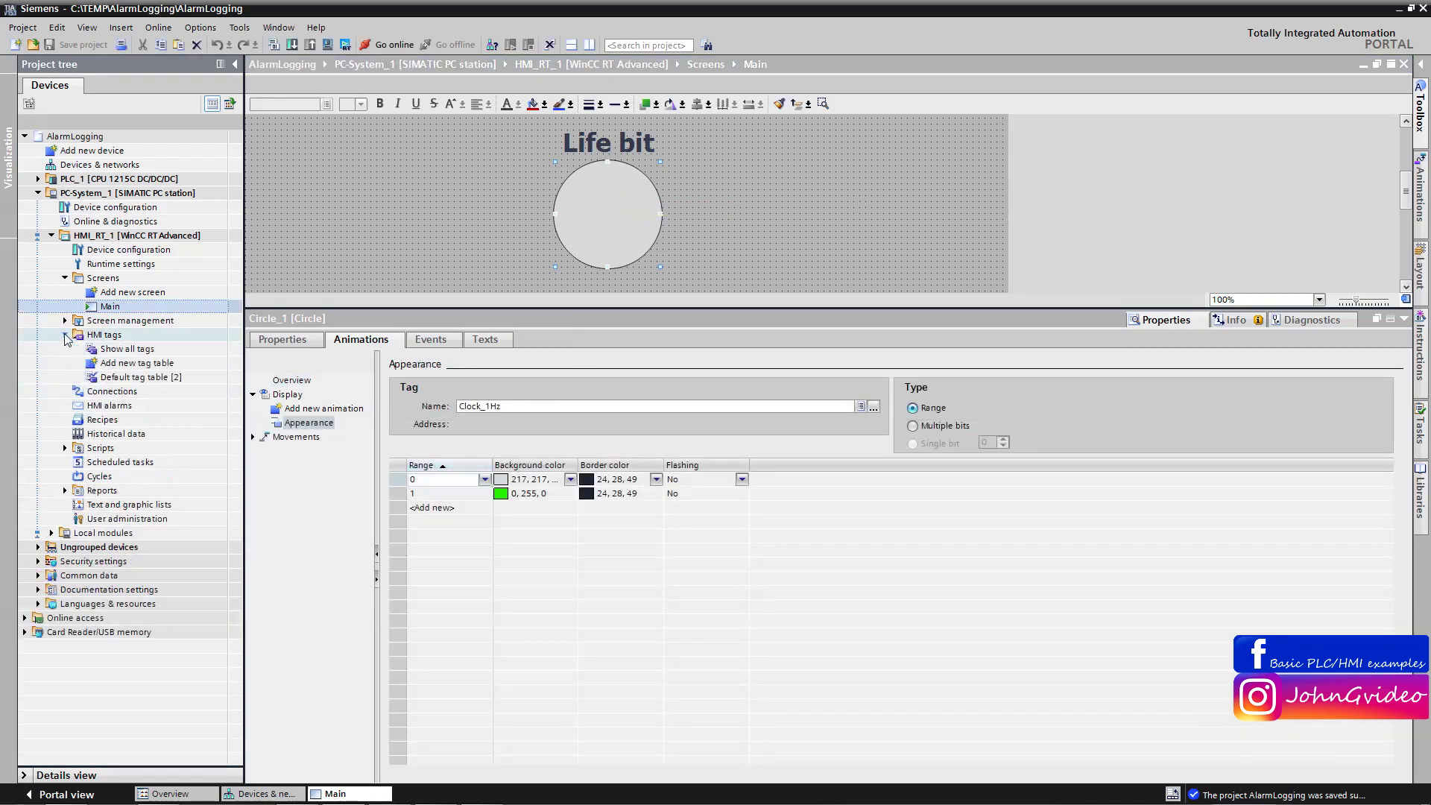
{"action": "double_click", "coordinate": [108, 377]}
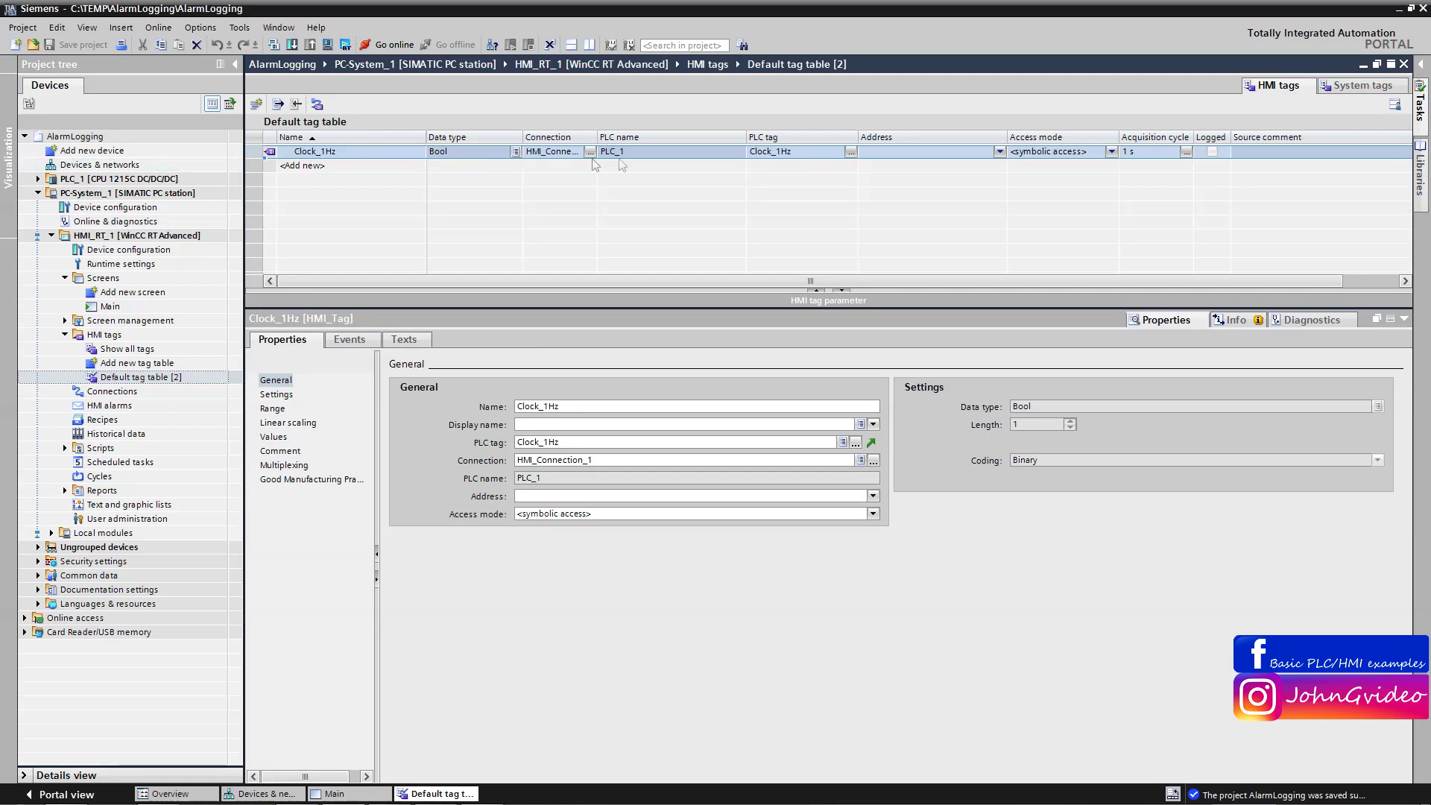
{"action": "left_click", "coordinate": [337, 152]}
{"action": "type", "text": "Life"}
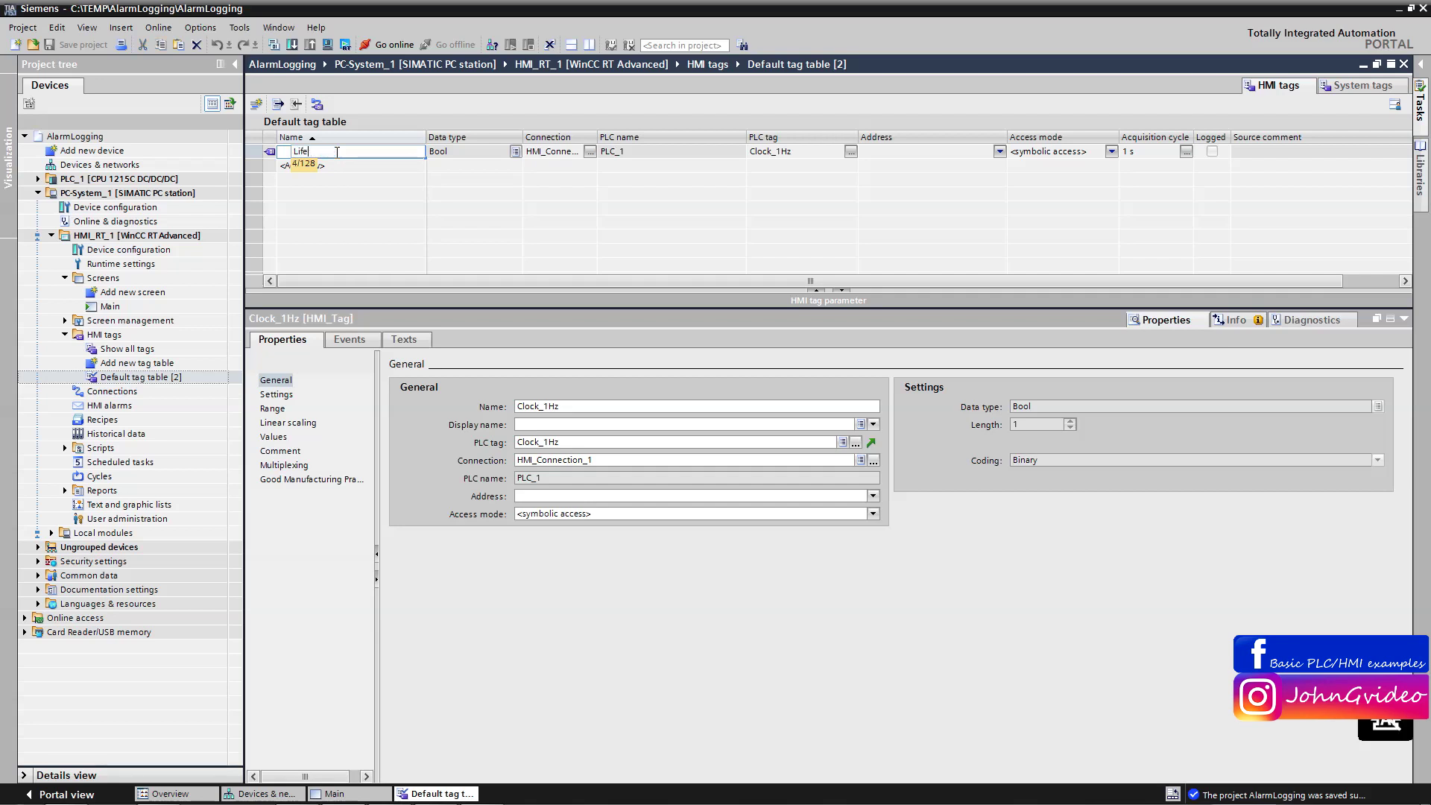
{"action": "type", "text": "_bit"}
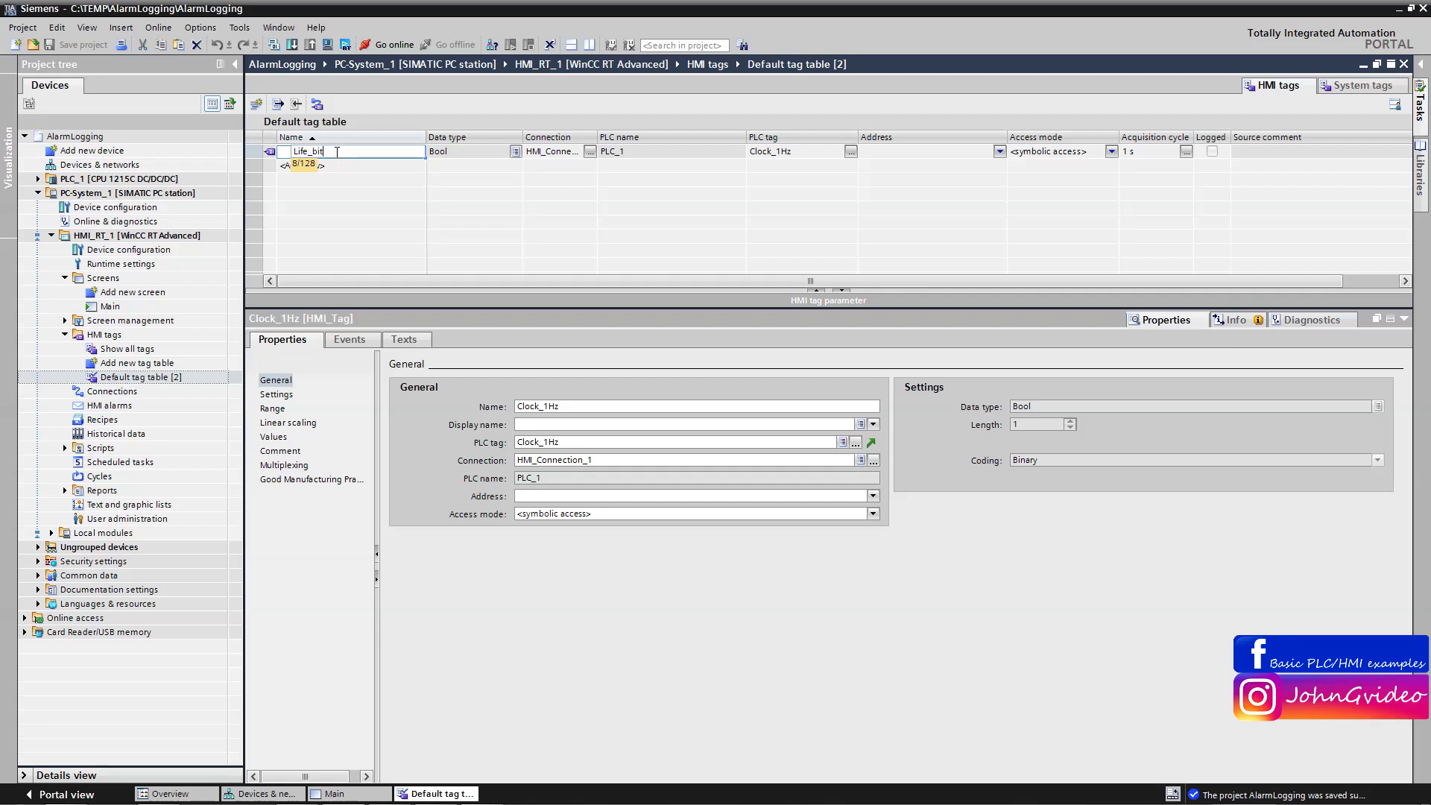
{"action": "left_click", "coordinate": [1185, 152]}
- Set Life_bit's acquisition cycle to 100 ms, save the project and close the table
{"action": "left_click", "coordinate": [1185, 152]}
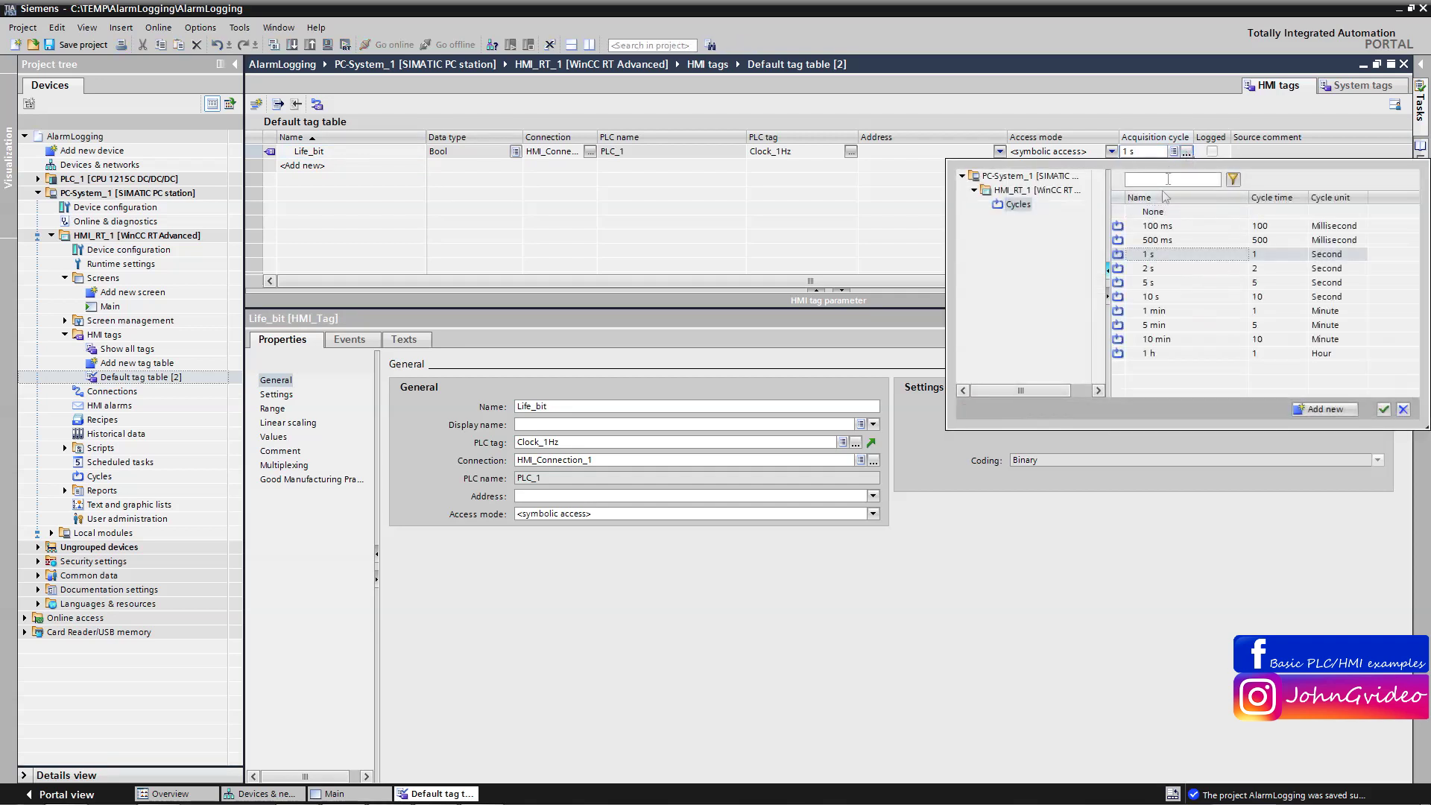
{"action": "left_click", "coordinate": [1158, 227]}
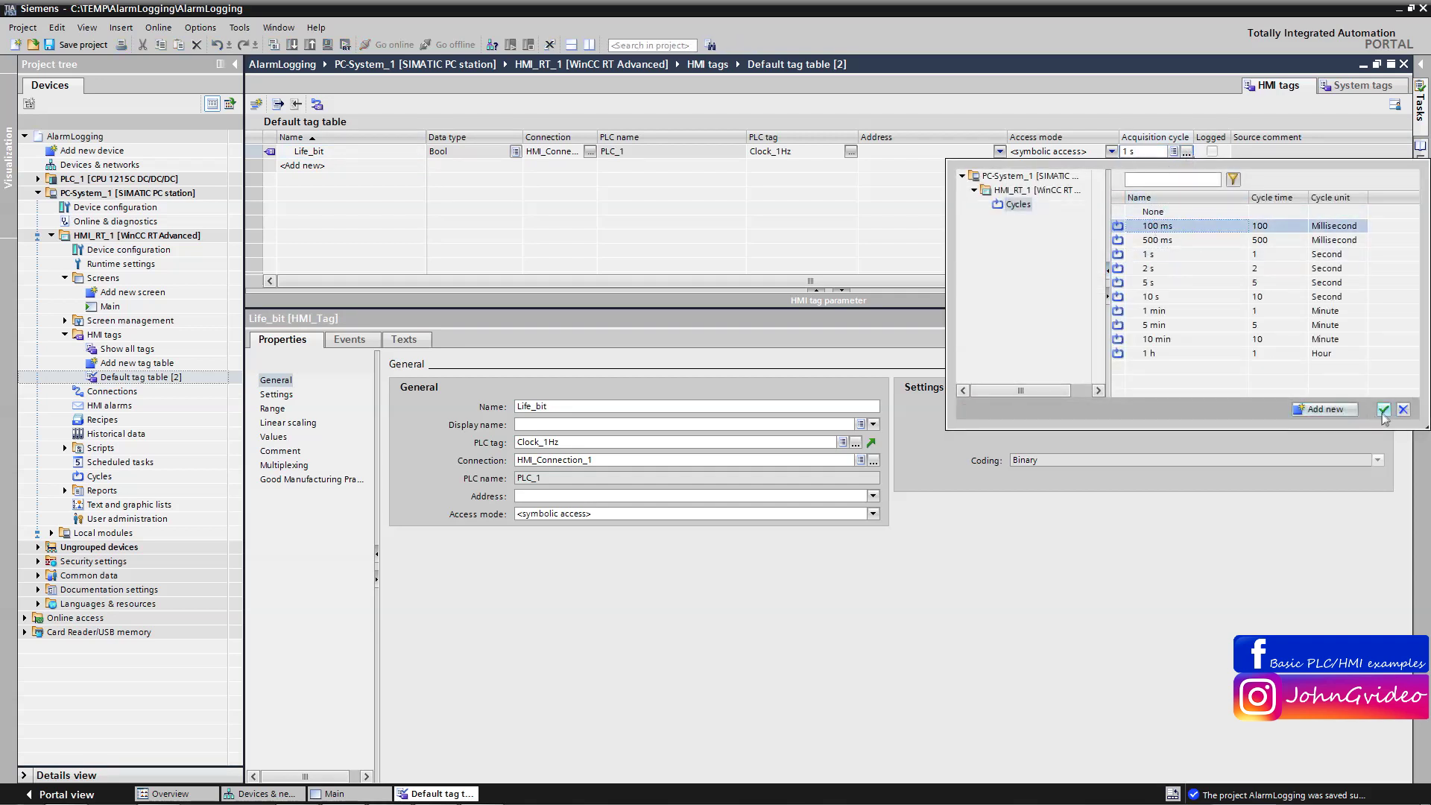
{"action": "left_click", "coordinate": [1384, 410]}
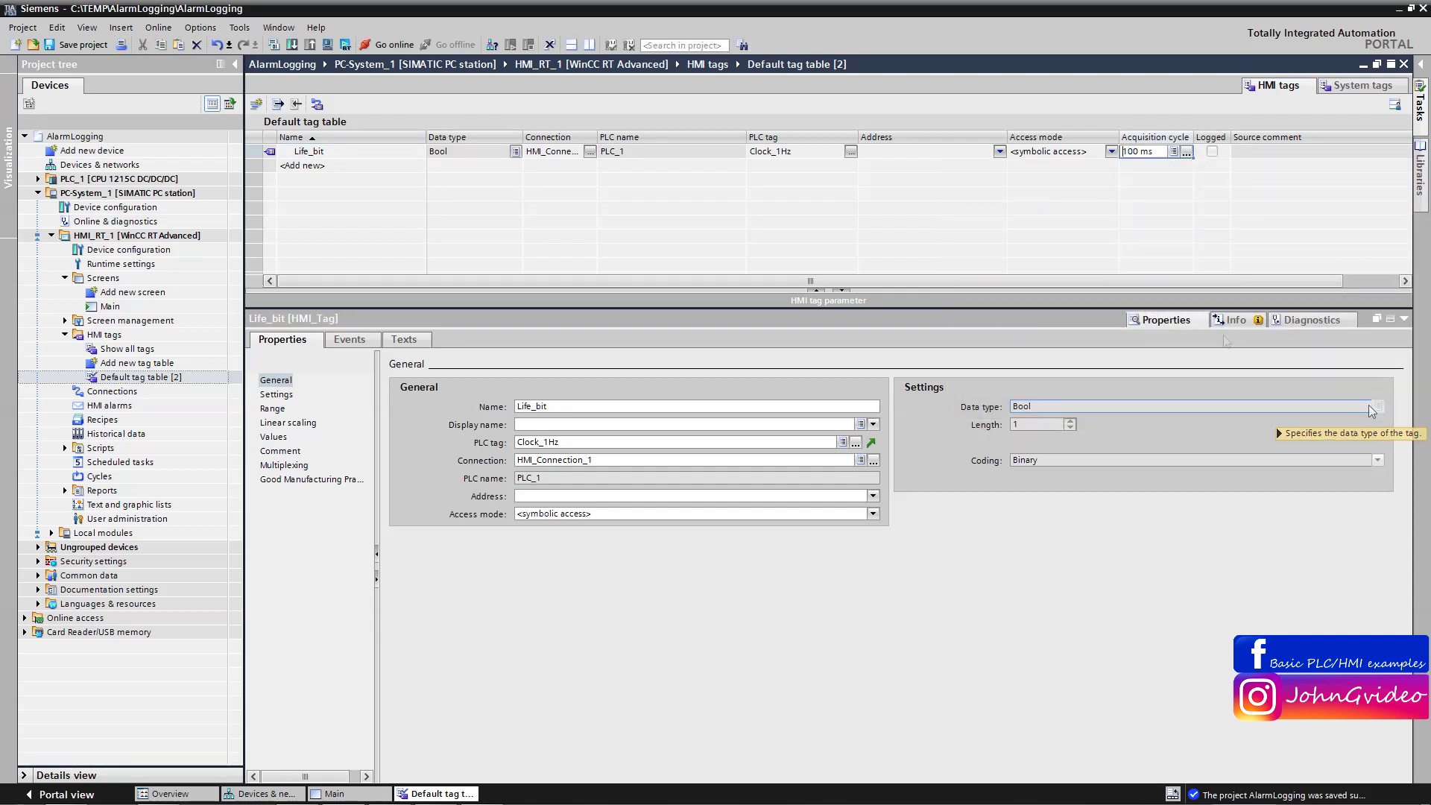
{"action": "left_click", "coordinate": [73, 47]}
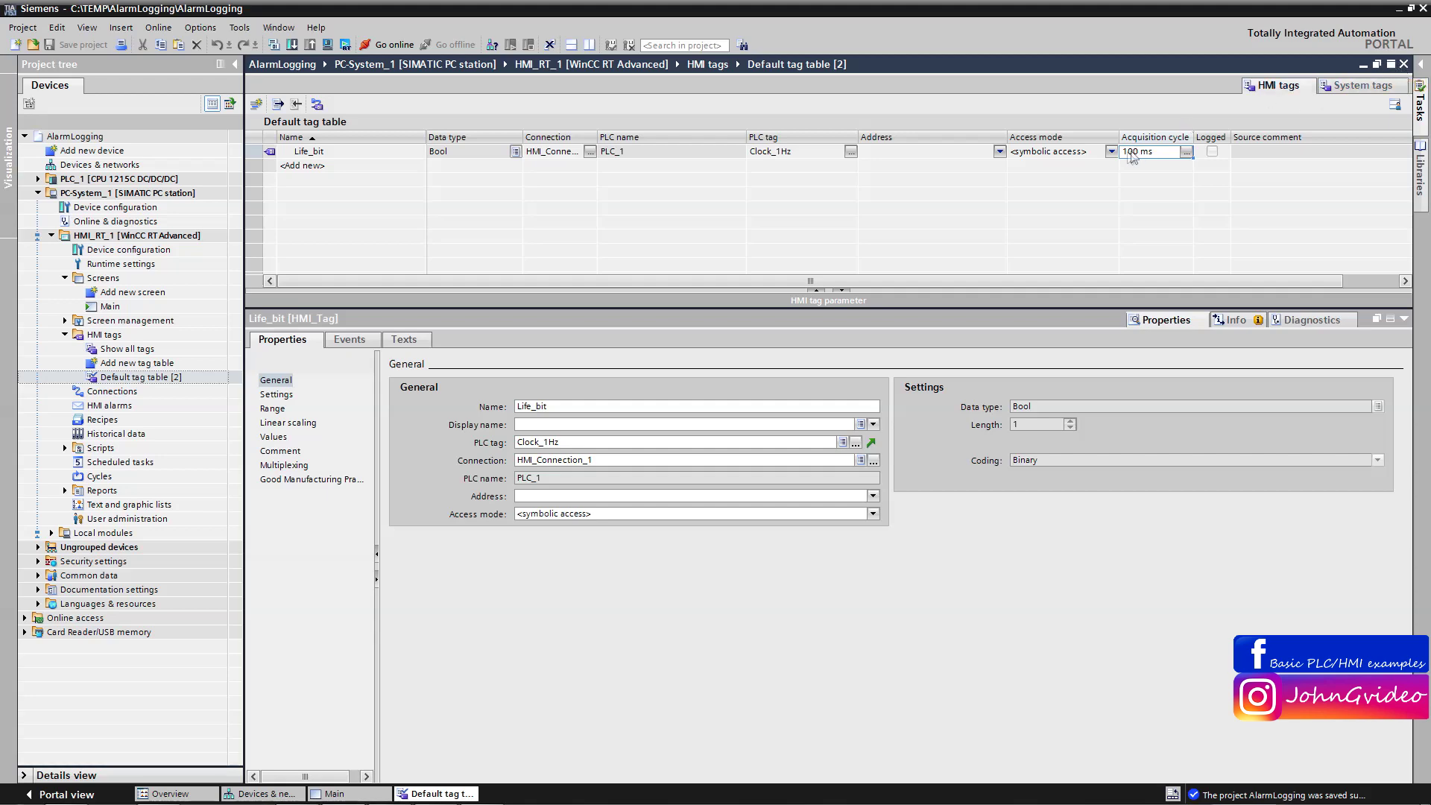
{"action": "left_click", "coordinate": [1404, 64]}
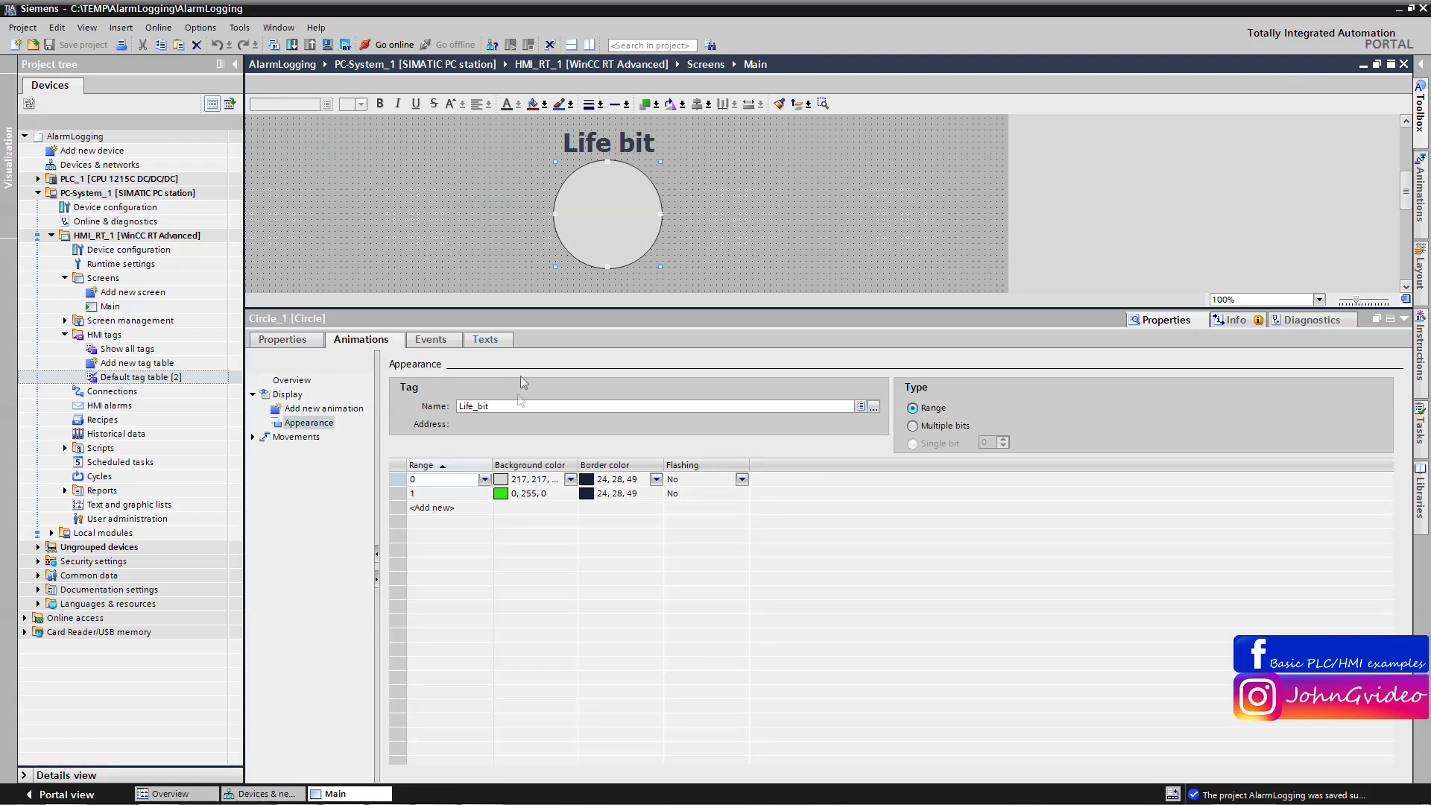
- Confirm the circle uses Life_bit, collapse the properties area and scroll the Main screen into view
{"action": "left_click", "coordinate": [513, 405]}
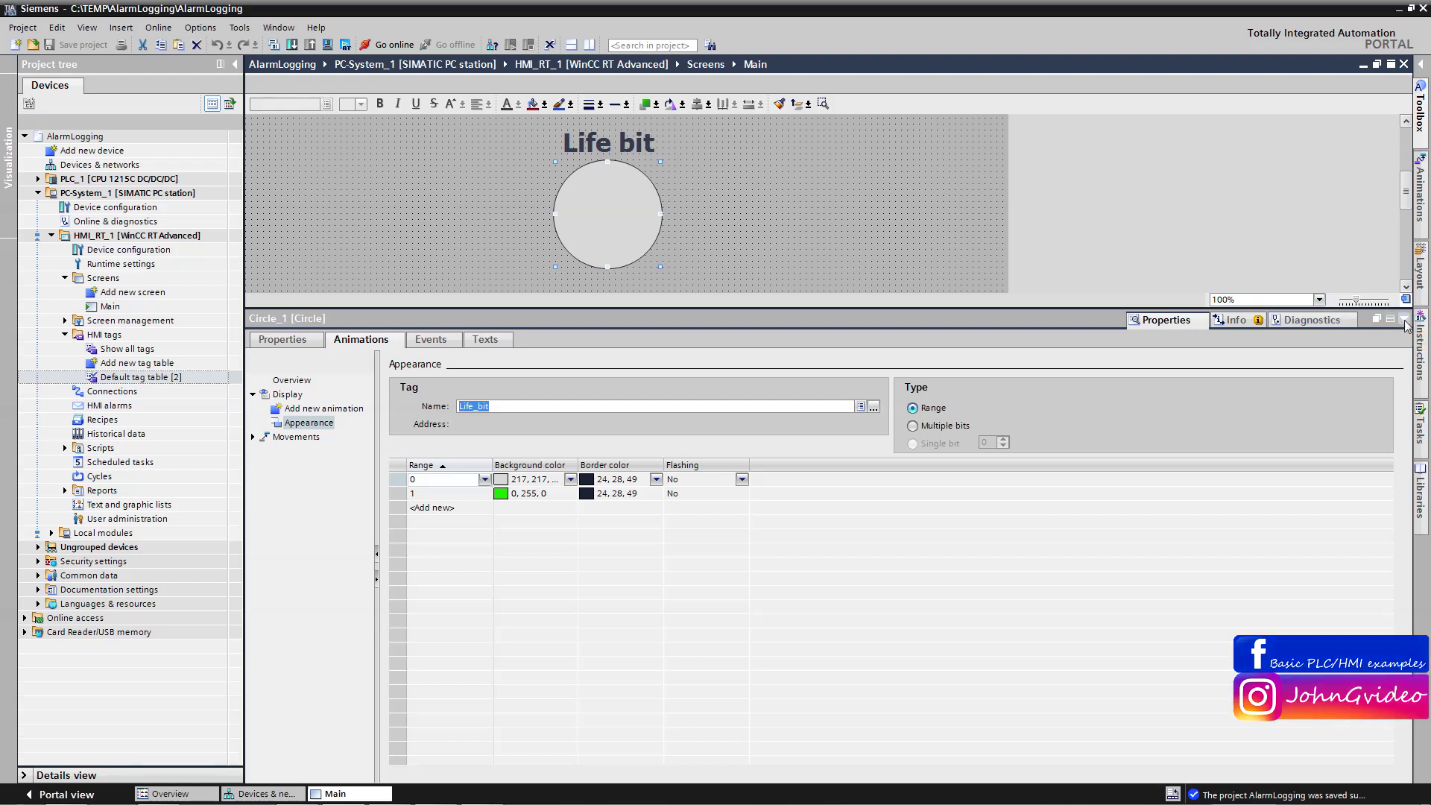
{"action": "left_click", "coordinate": [1405, 322]}
{"action": "left_click", "coordinate": [772, 345]}
{"action": "scroll", "coordinate": [697, 358], "scroll_direction": "up", "scroll_amount": 2}
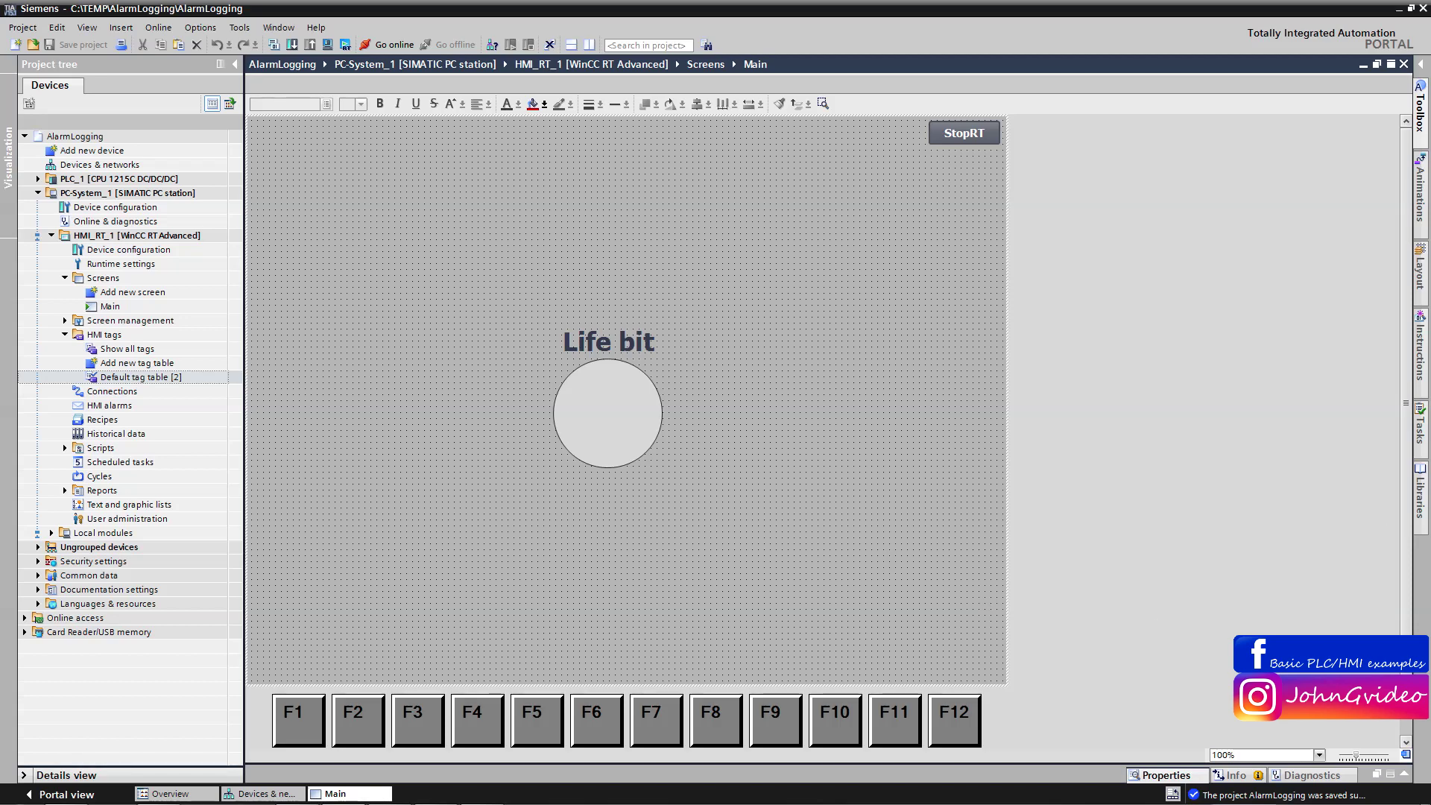
{"action": "left_click_drag", "start_coordinate": [1041, 66], "coordinate": [626, 152]}
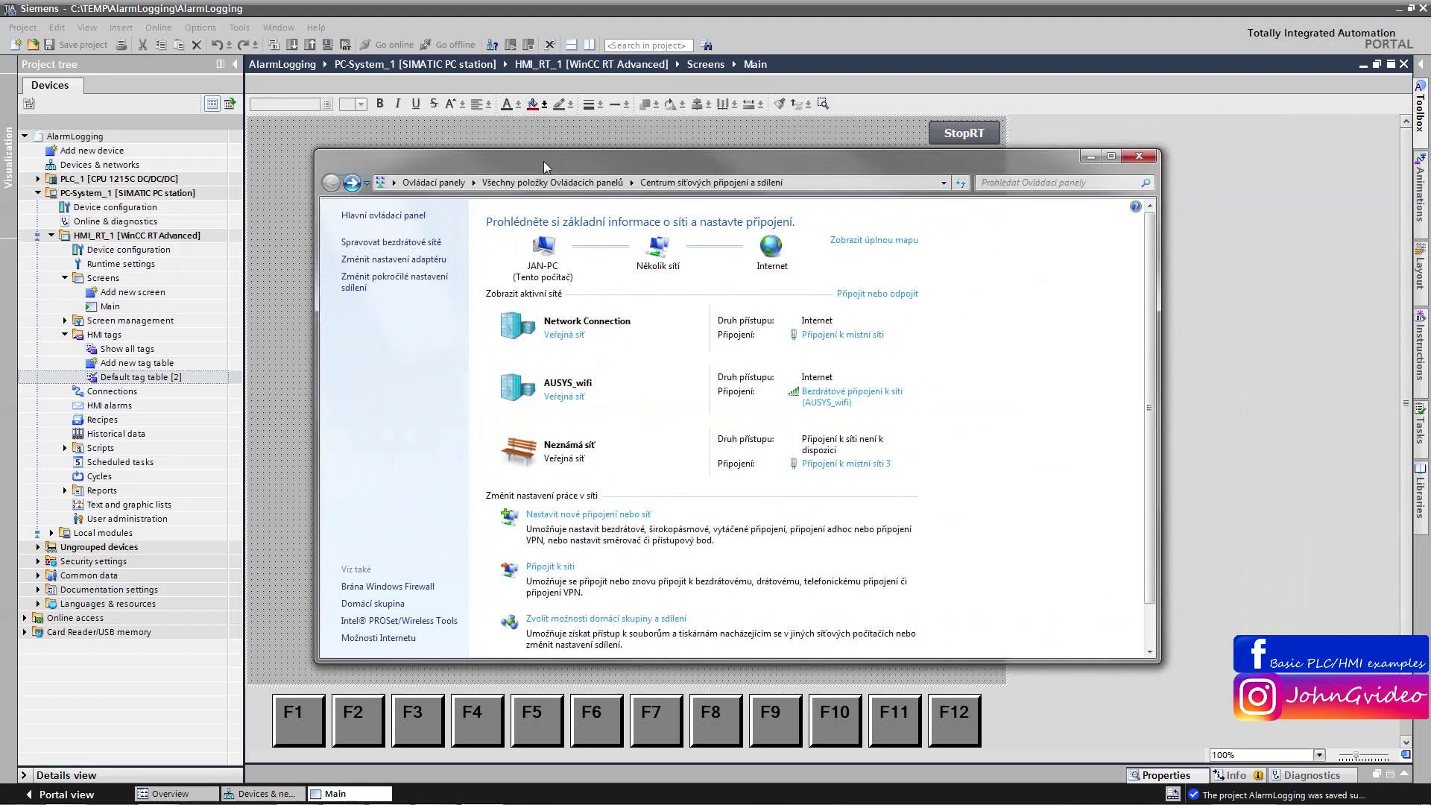
- Open the IPv4 settings of the wired Ethernet connection
{"action": "left_click", "coordinate": [394, 259]}
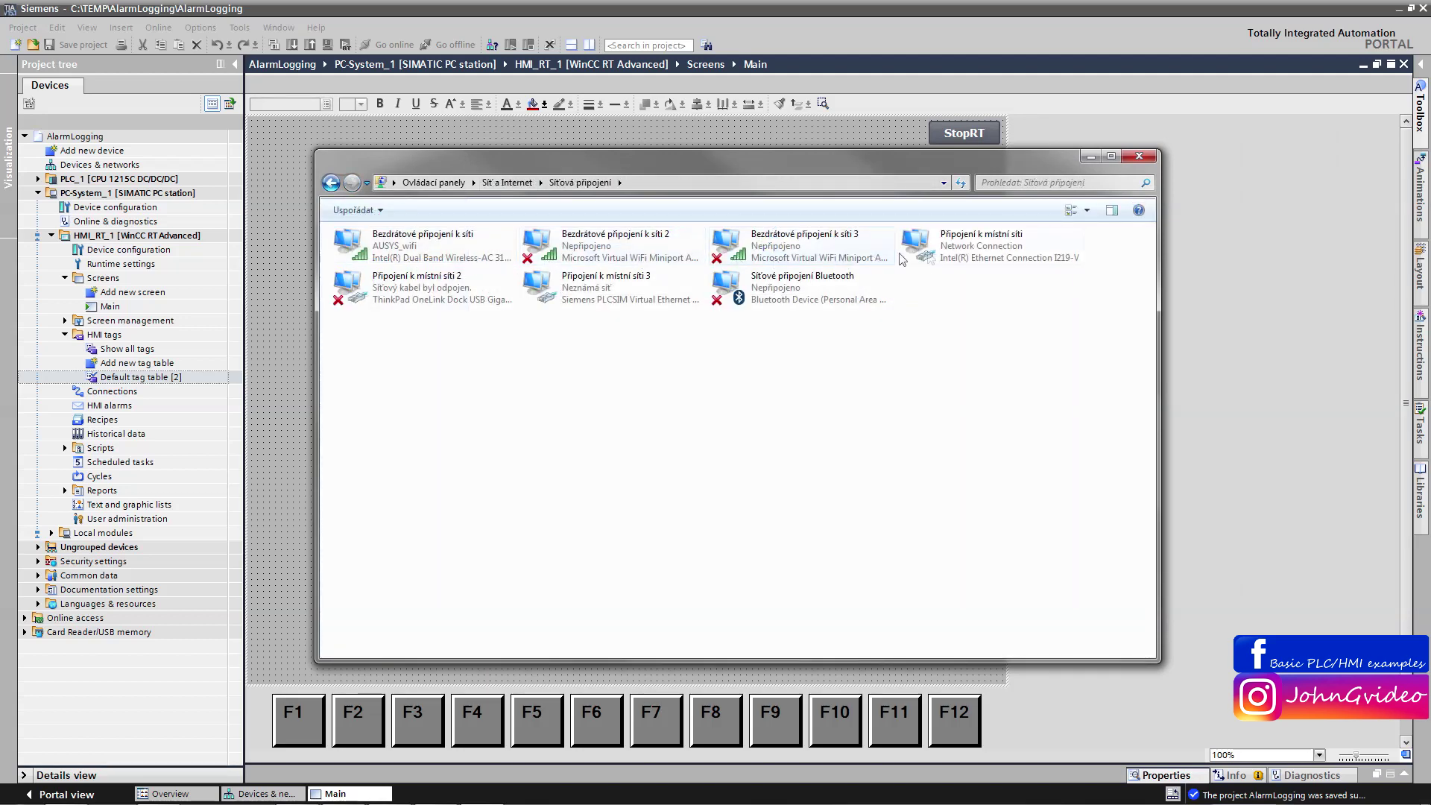
{"action": "double_click", "coordinate": [979, 254]}
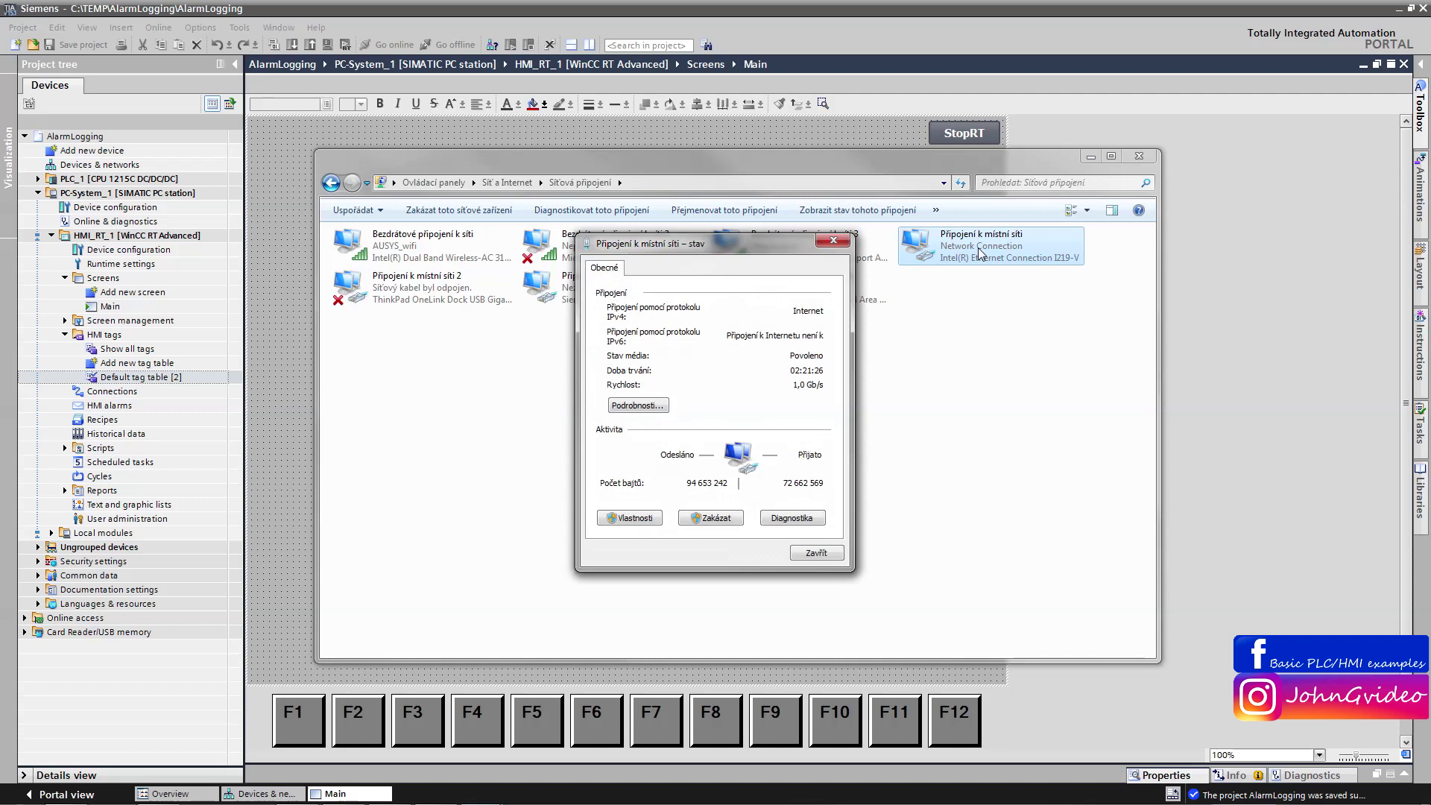
{"action": "left_click_drag", "start_coordinate": [709, 251], "coordinate": [440, 208]}
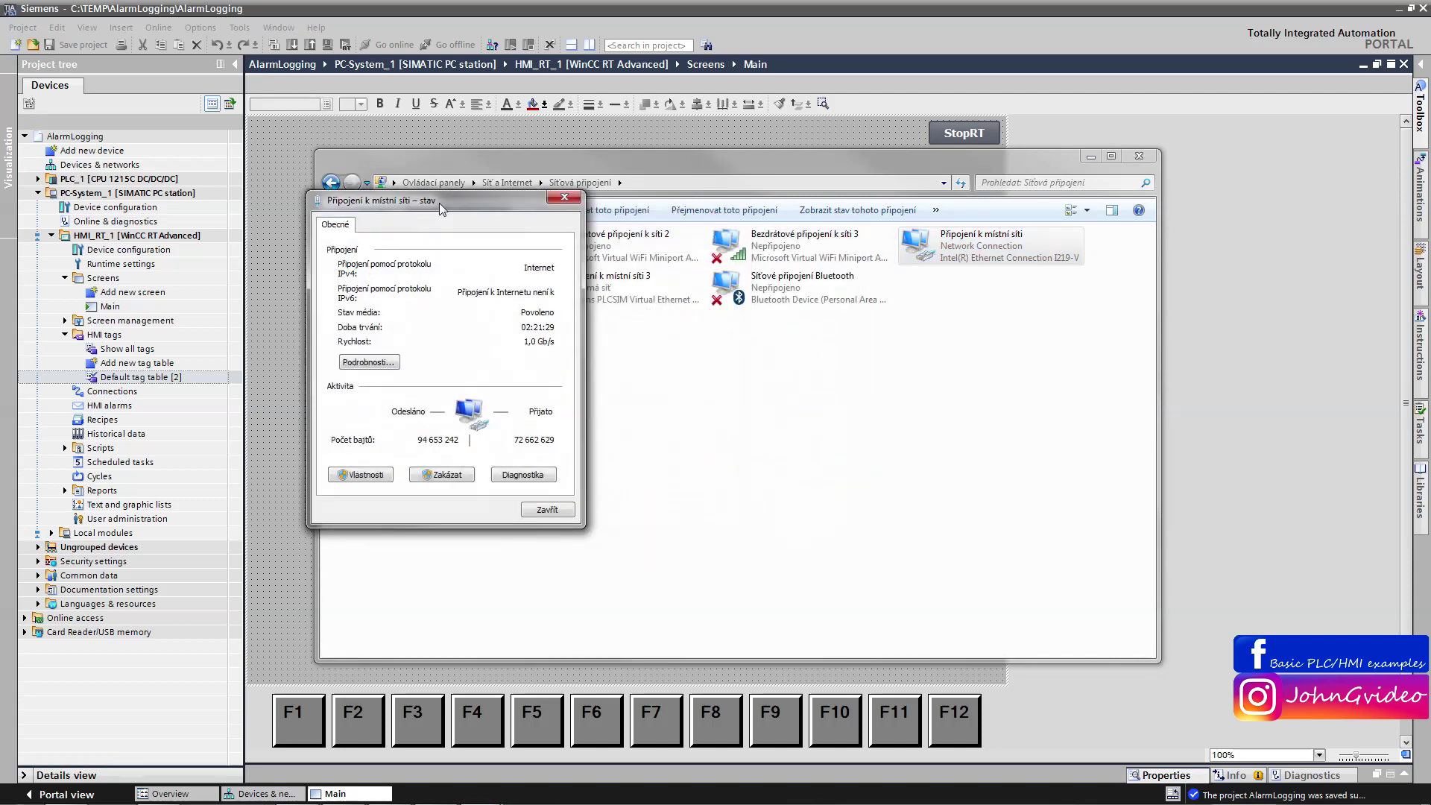
{"action": "left_click", "coordinate": [367, 475]}
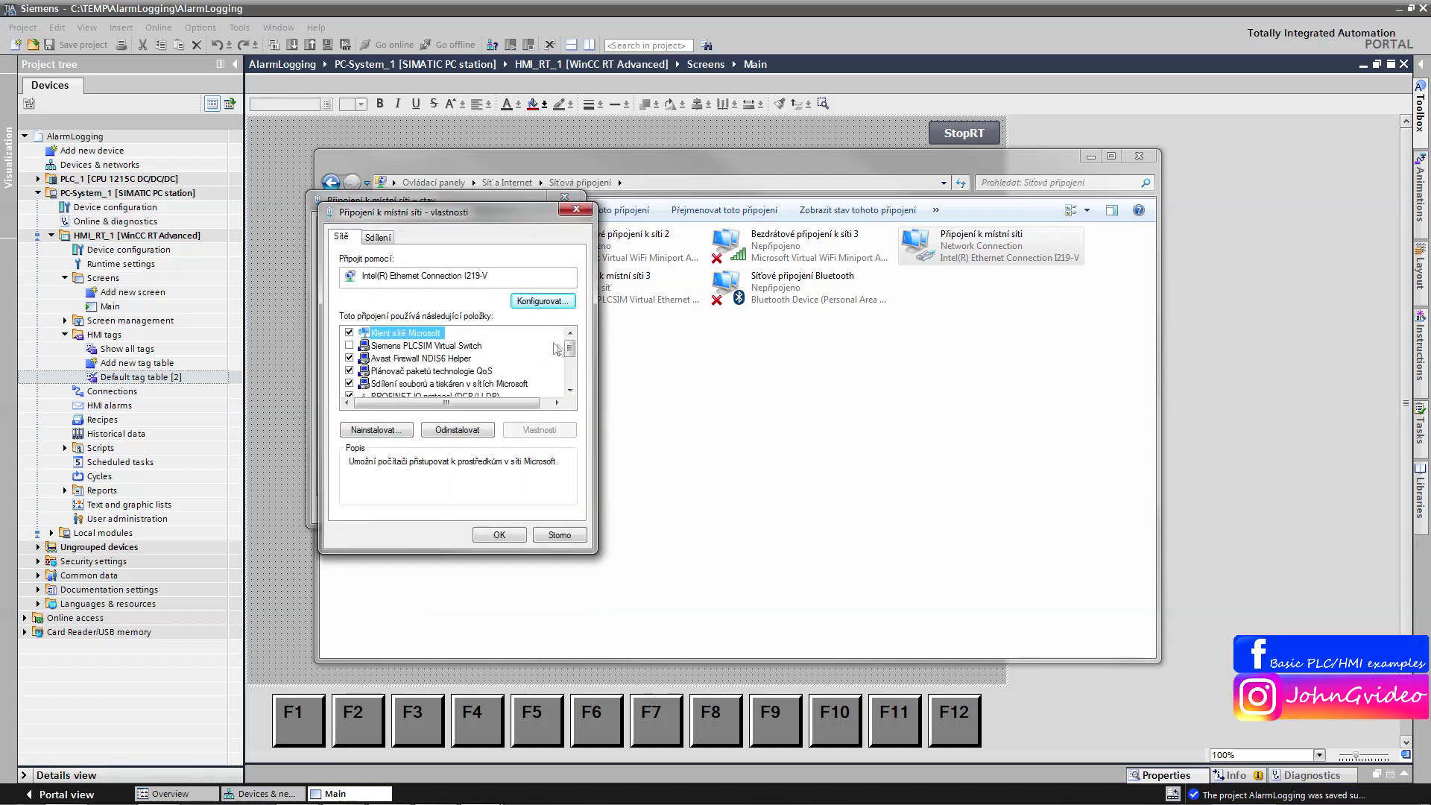
{"action": "left_click_drag", "start_coordinate": [570, 349], "coordinate": [568, 376]}
{"action": "double_click", "coordinate": [462, 371]}
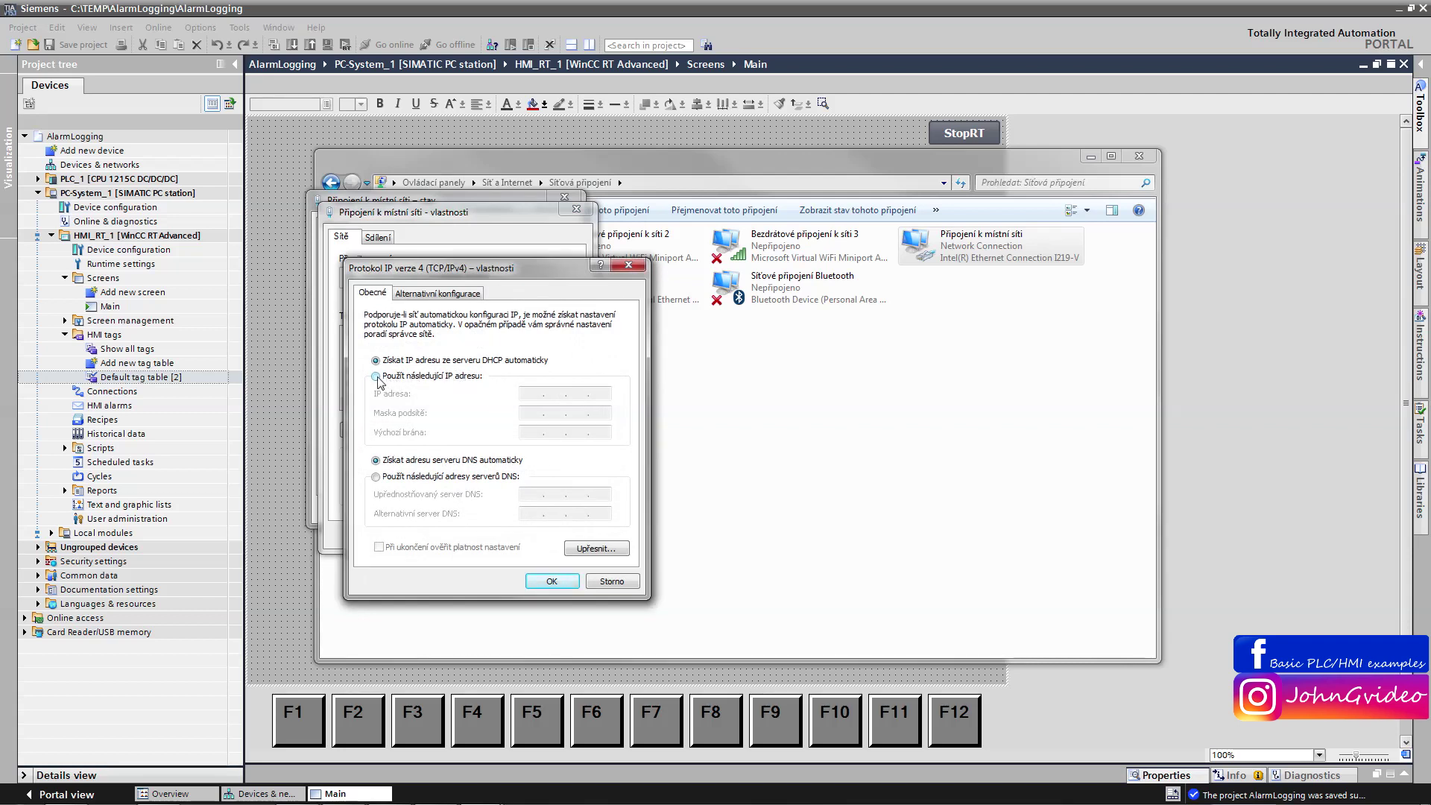
- Set static IP 192.168.0.51 with subnet mask 255.255.255.0 and close the network windows
{"action": "left_click", "coordinate": [382, 377]}
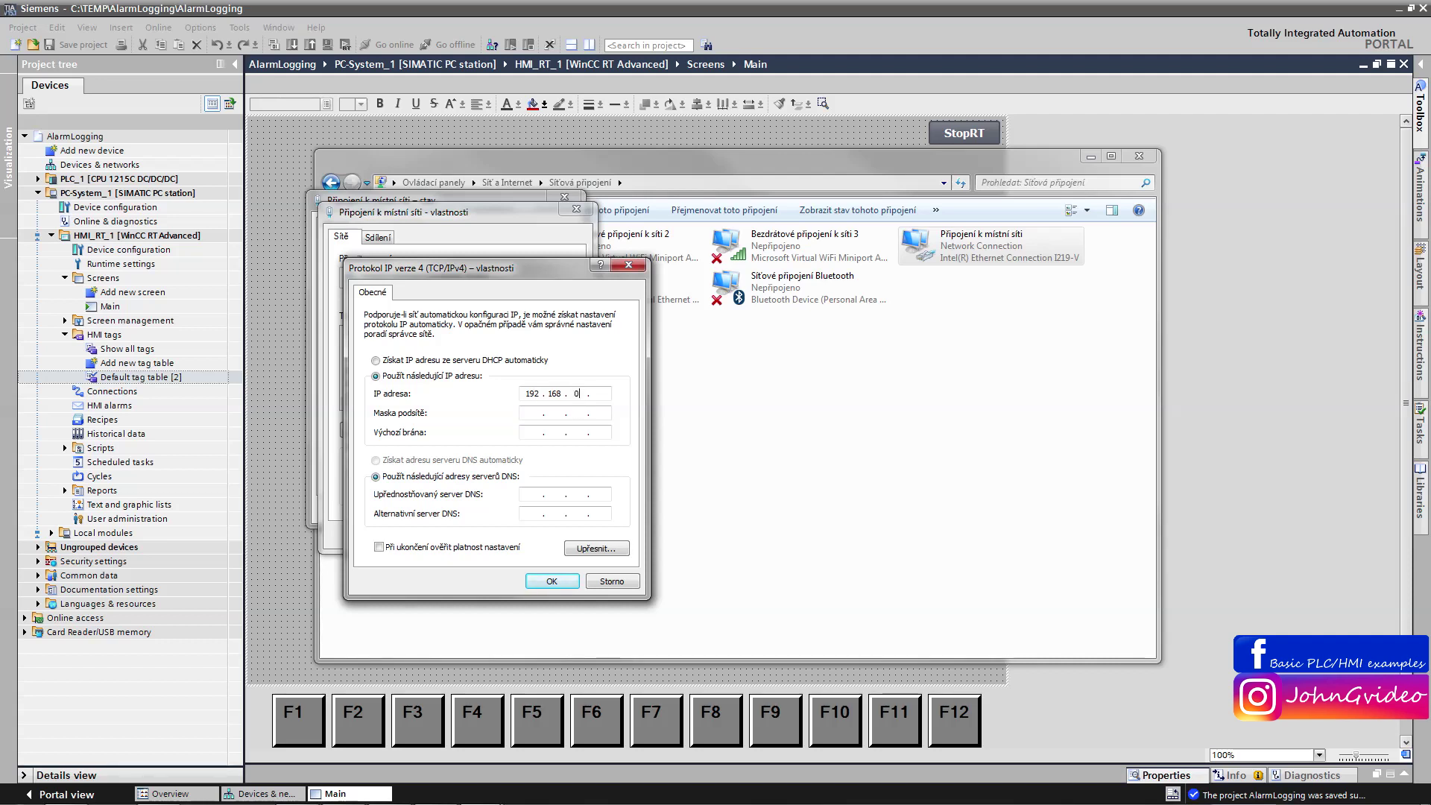
{"action": "left_click", "coordinate": [606, 391]}
{"action": "left_click", "coordinate": [530, 413]}
{"action": "key", "text": "shift+Tab"}
{"action": "left_click", "coordinate": [559, 581]}
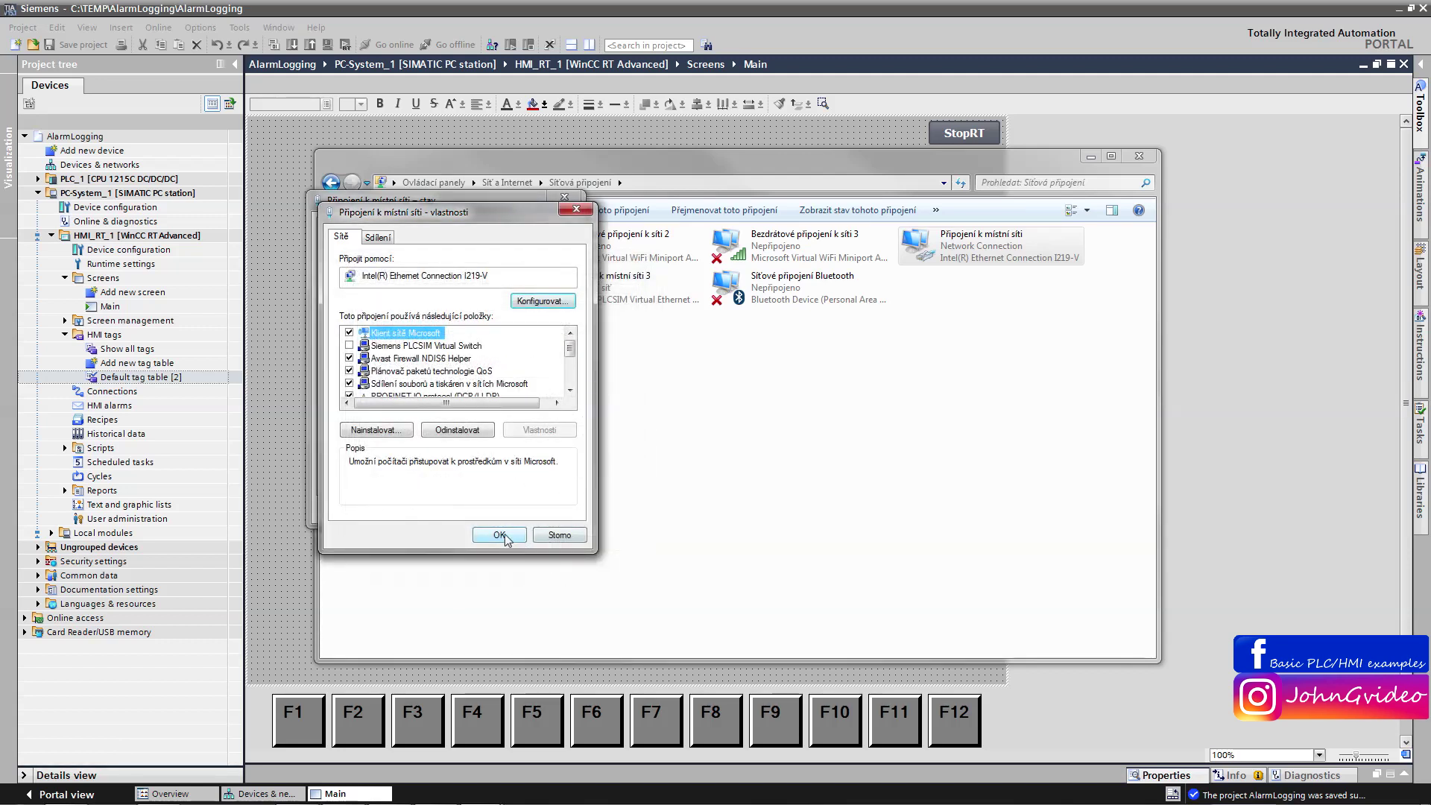
{"action": "left_click", "coordinate": [500, 535]}
{"action": "left_click", "coordinate": [565, 503]}
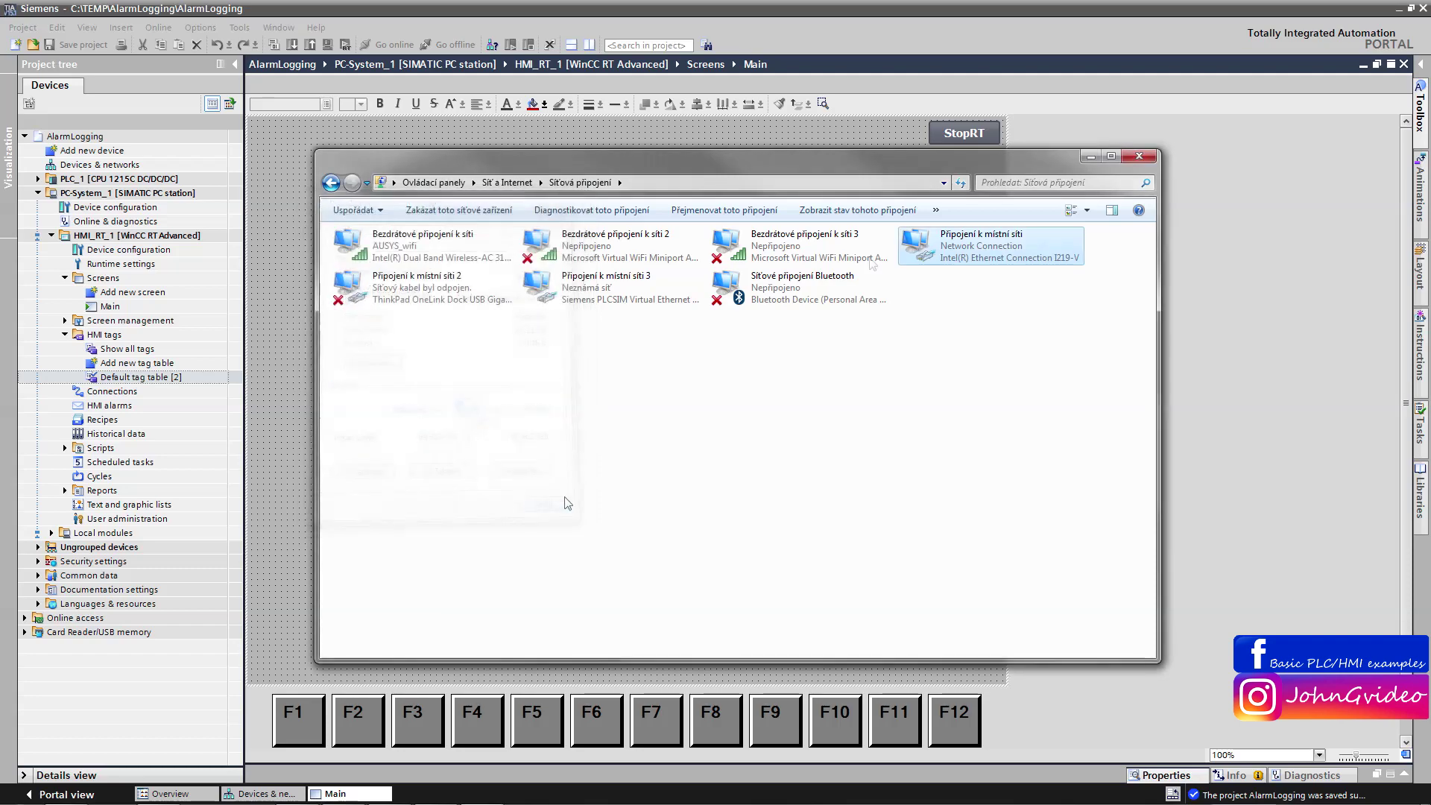
{"action": "left_click", "coordinate": [1139, 156]}
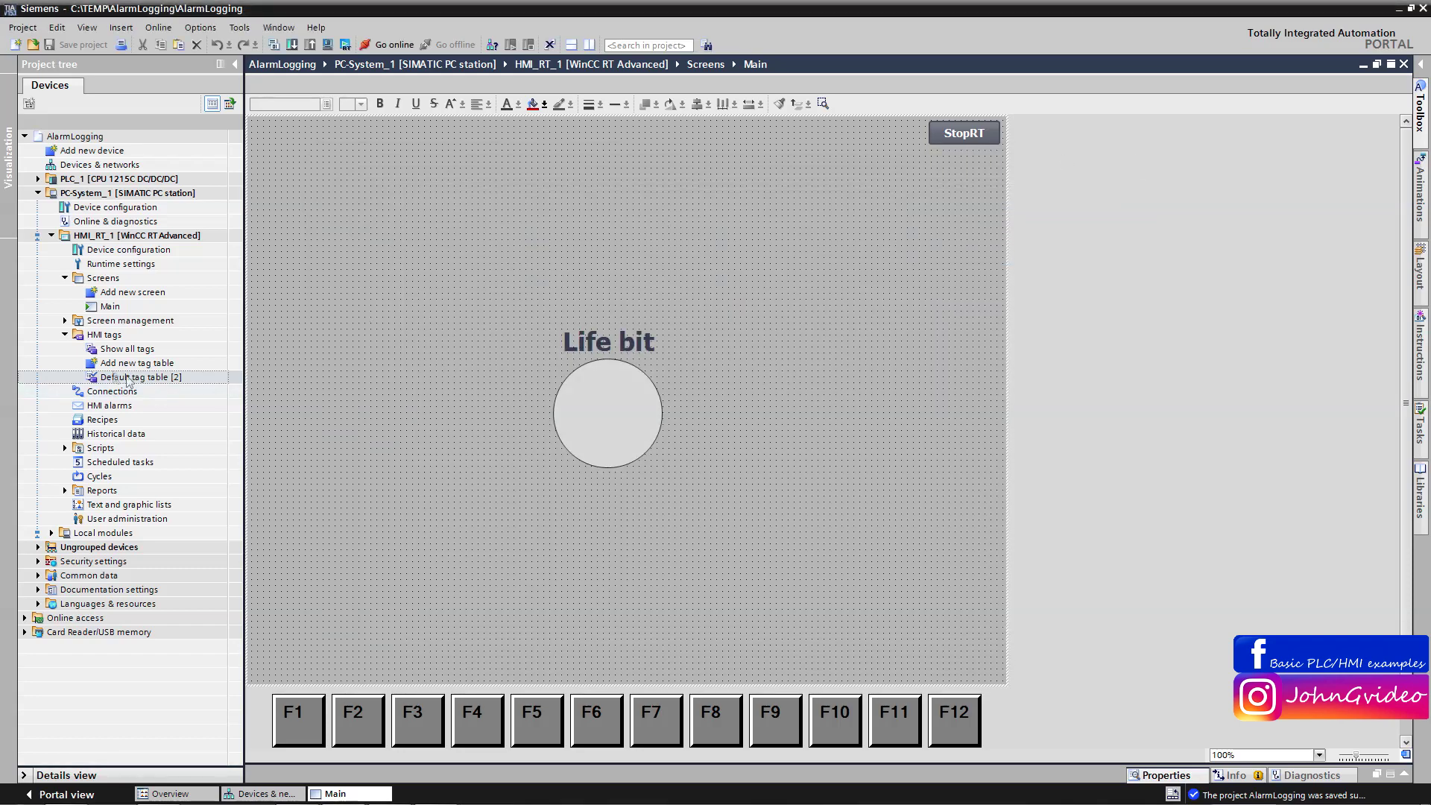
{"action": "left_click", "coordinate": [282, 795]}
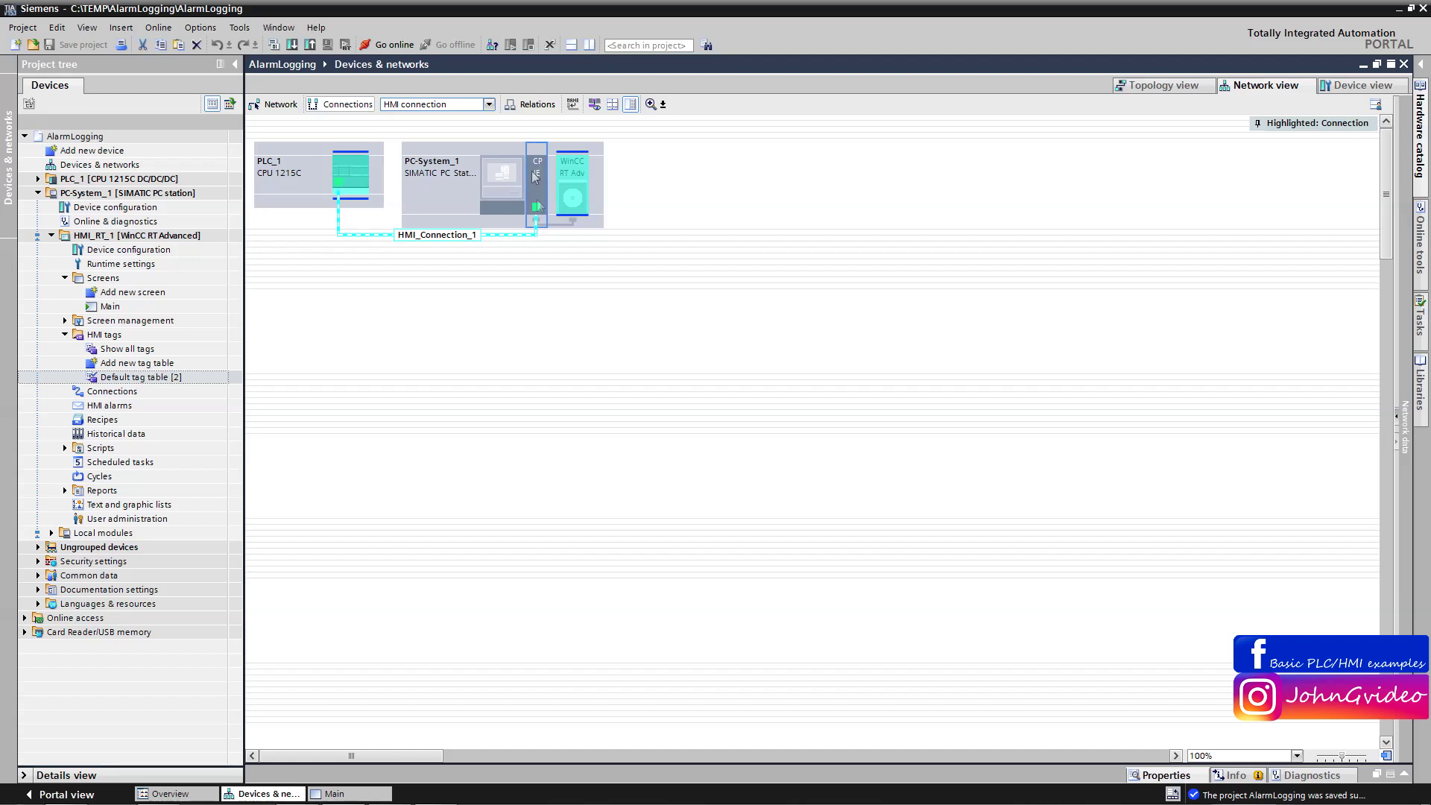
- Review the Ethernet address settings of PC-System_1's IE general_1 card
{"action": "left_click_drag", "start_coordinate": [490, 175], "coordinate": [499, 332]}
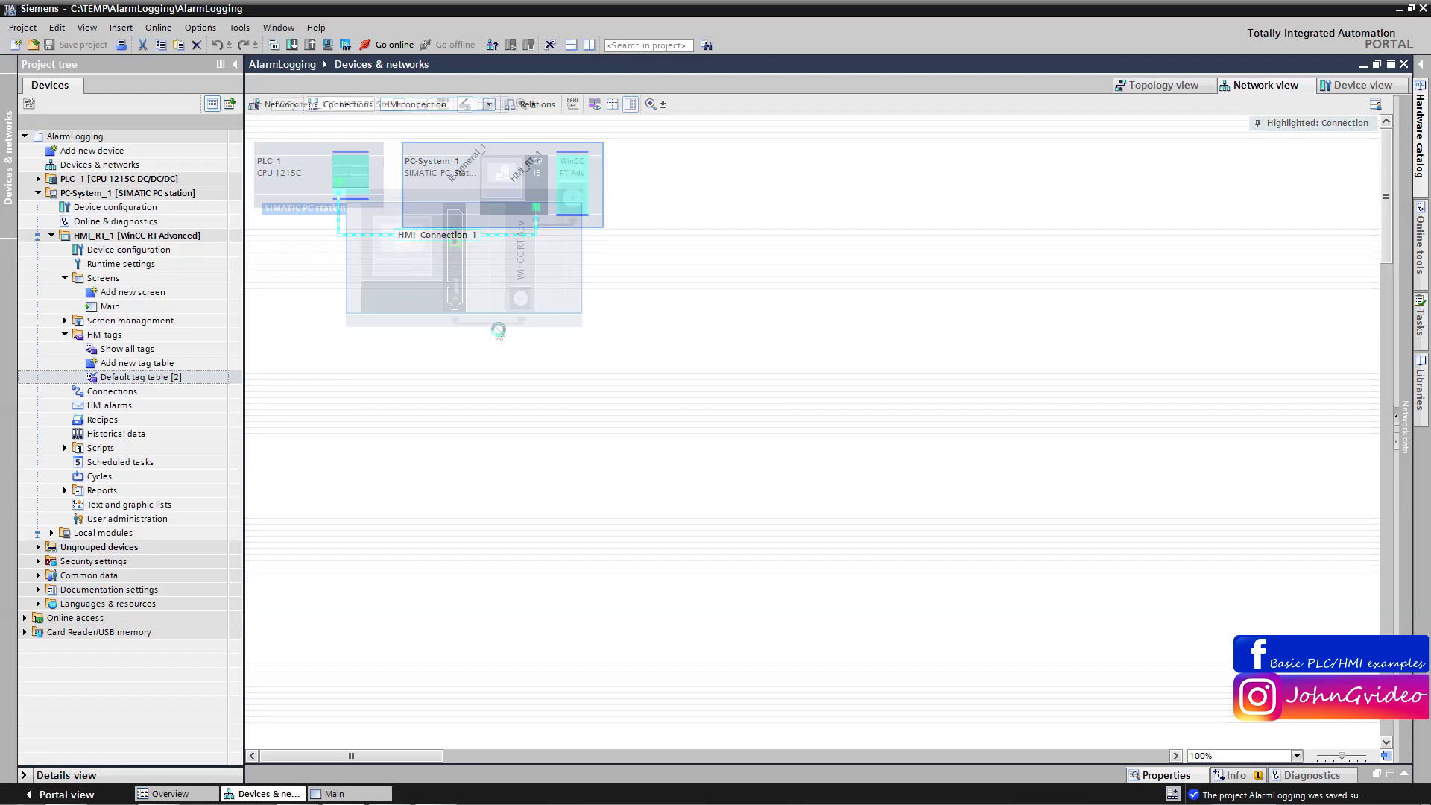
{"action": "left_click", "coordinate": [458, 271]}
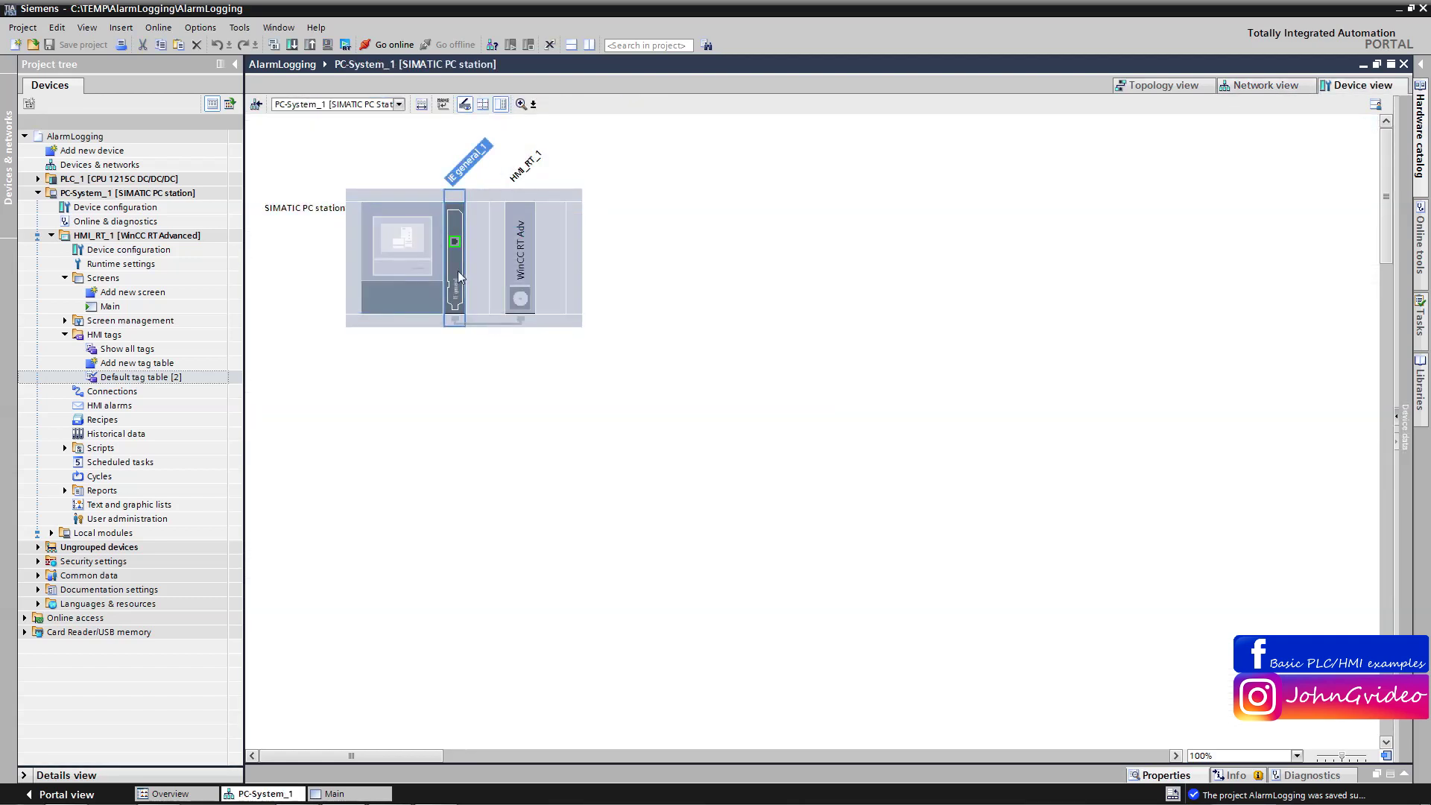
{"action": "left_click", "coordinate": [1148, 775]}
{"action": "left_click", "coordinate": [310, 414]}
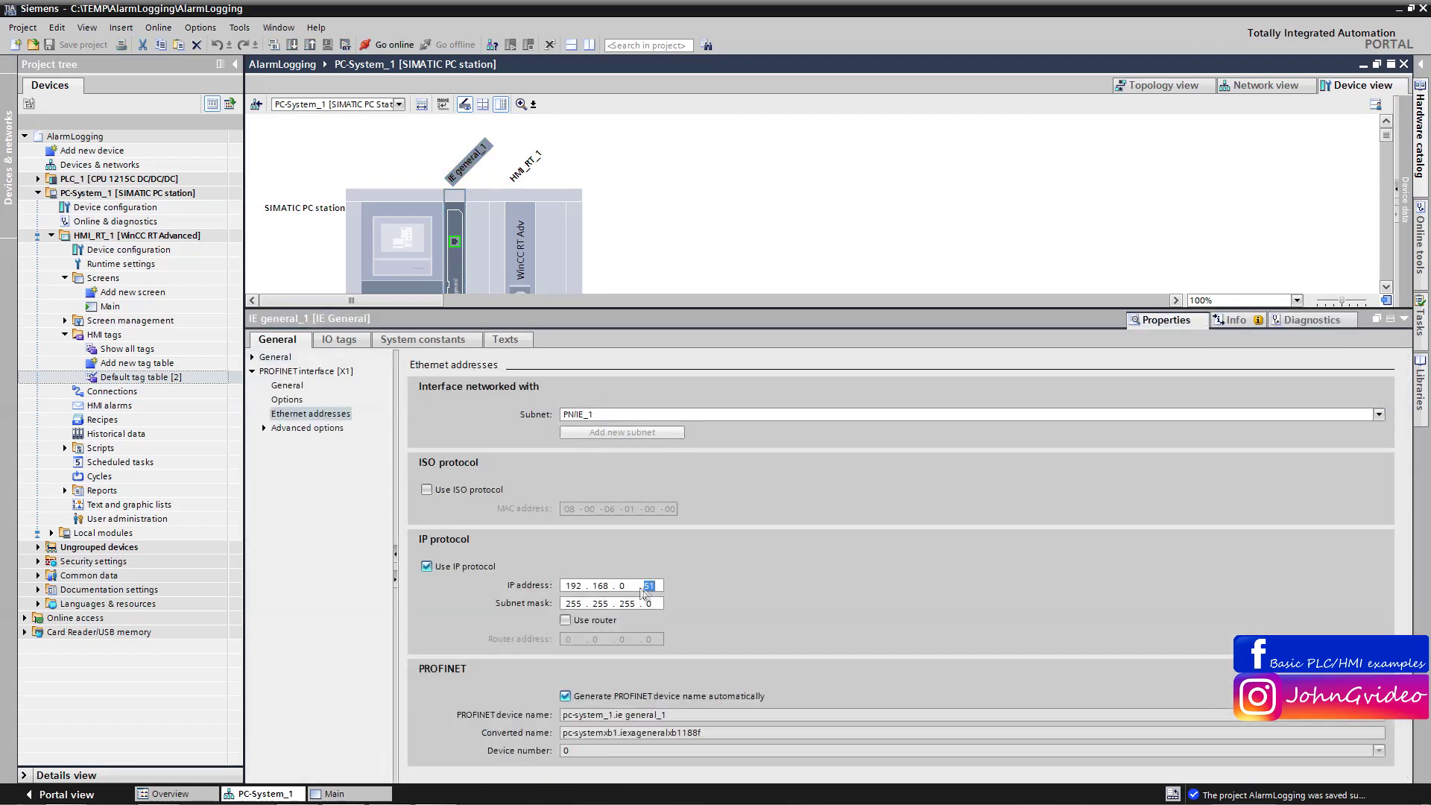
- Switch to the network view showing PLC_1 and PC-System_1
{"action": "left_click", "coordinate": [1391, 322]}
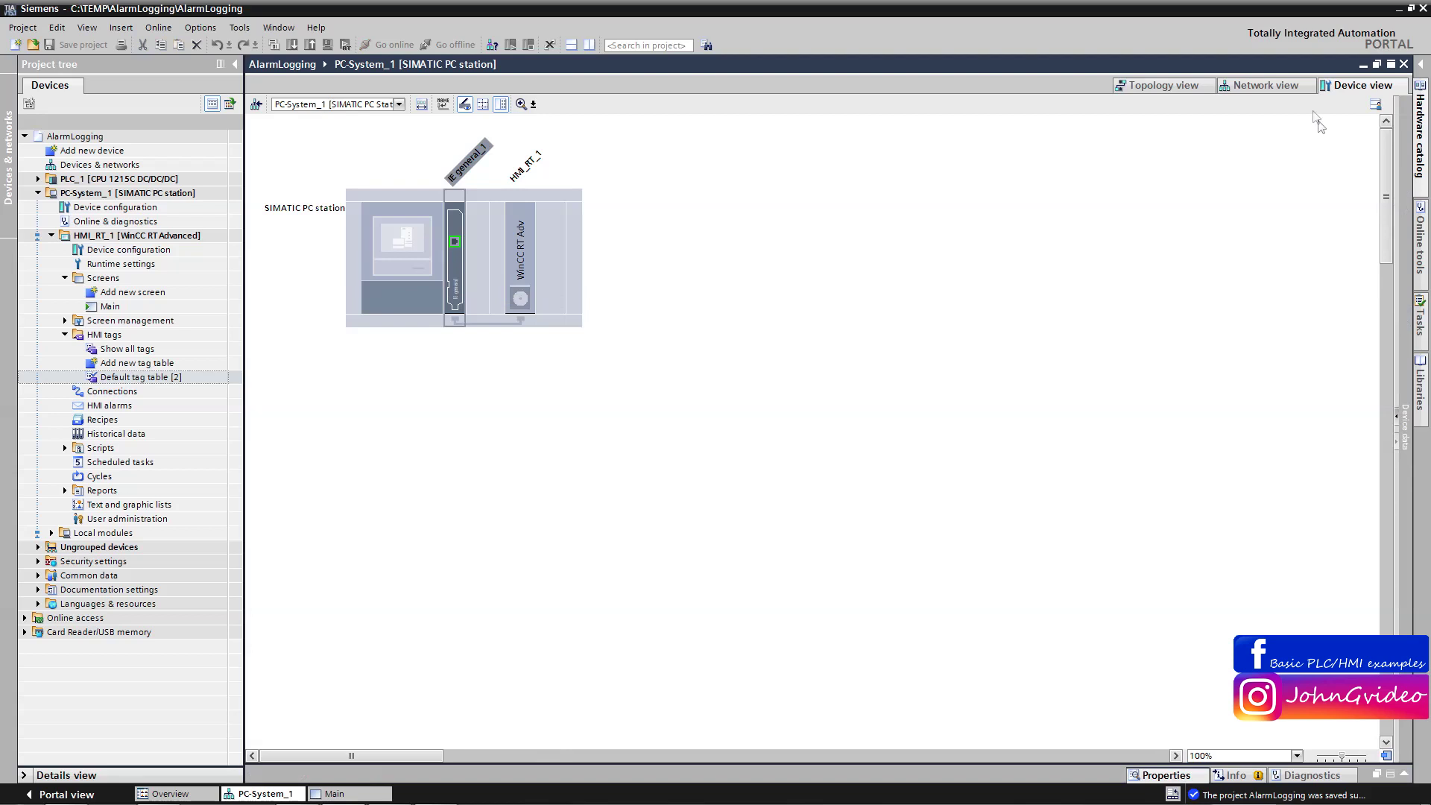
{"action": "left_click", "coordinate": [1265, 85]}
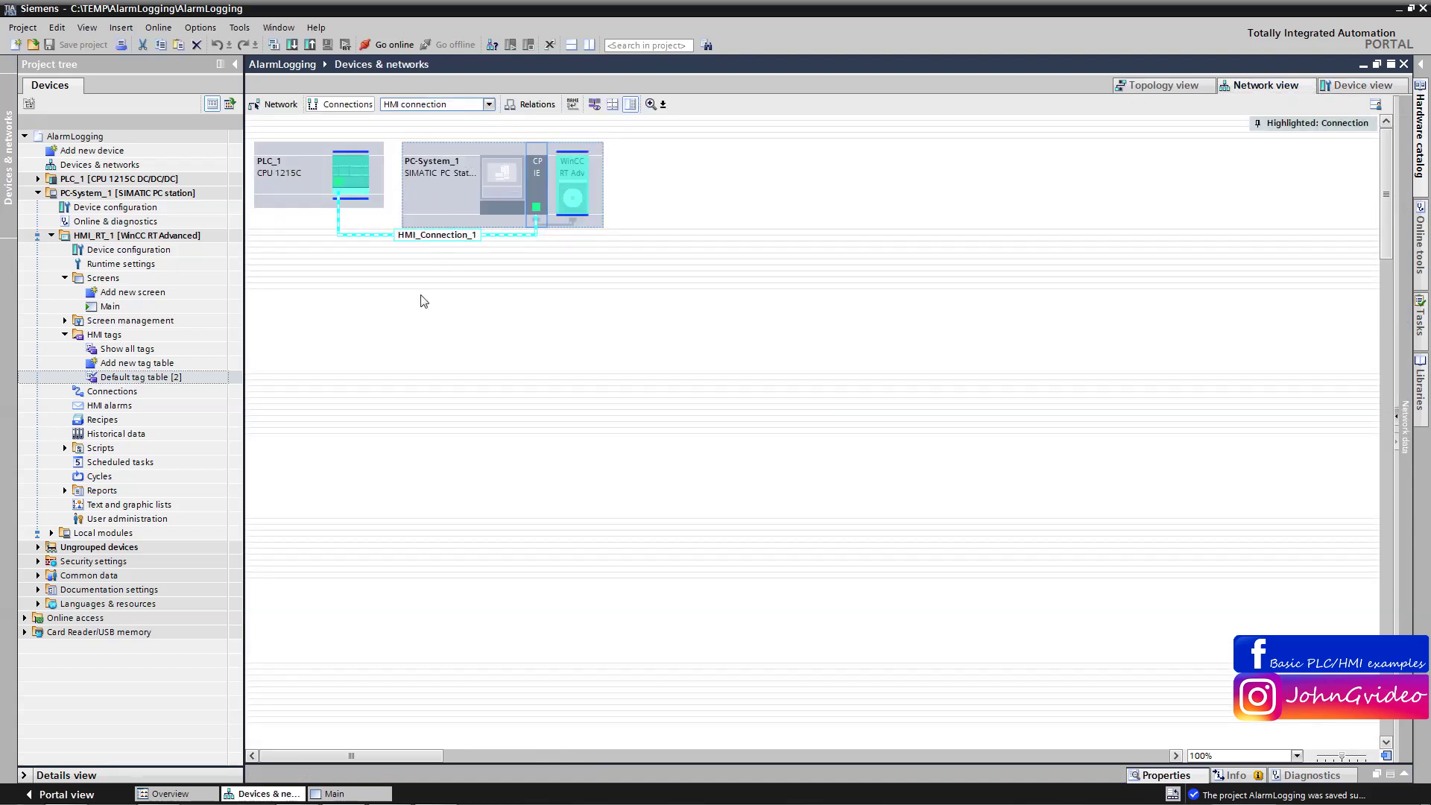
{"action": "left_click", "coordinate": [65, 180]}
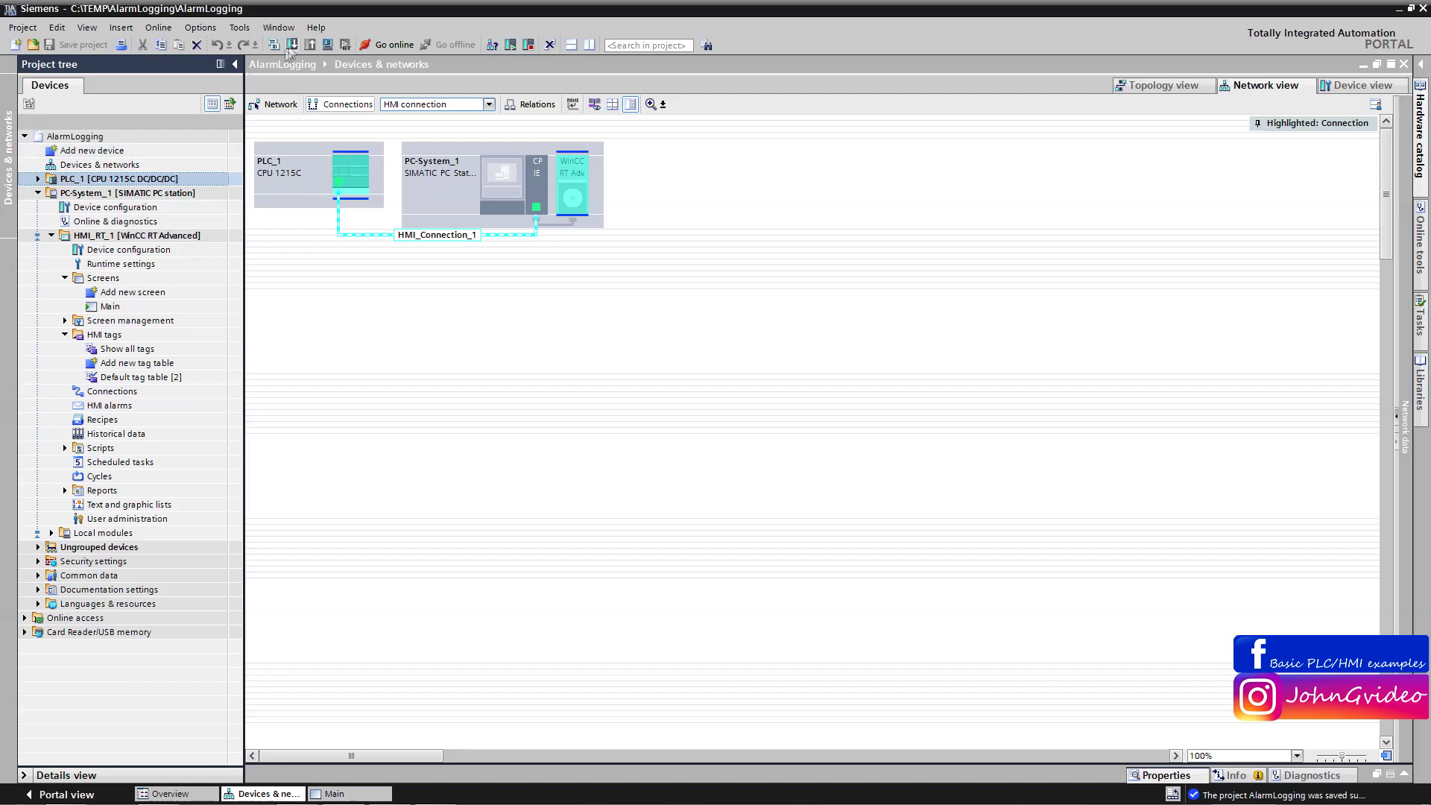
- Search the network for PLC_1 and start loading to it without synchronizing CPU changes
{"action": "left_click", "coordinate": [291, 45]}
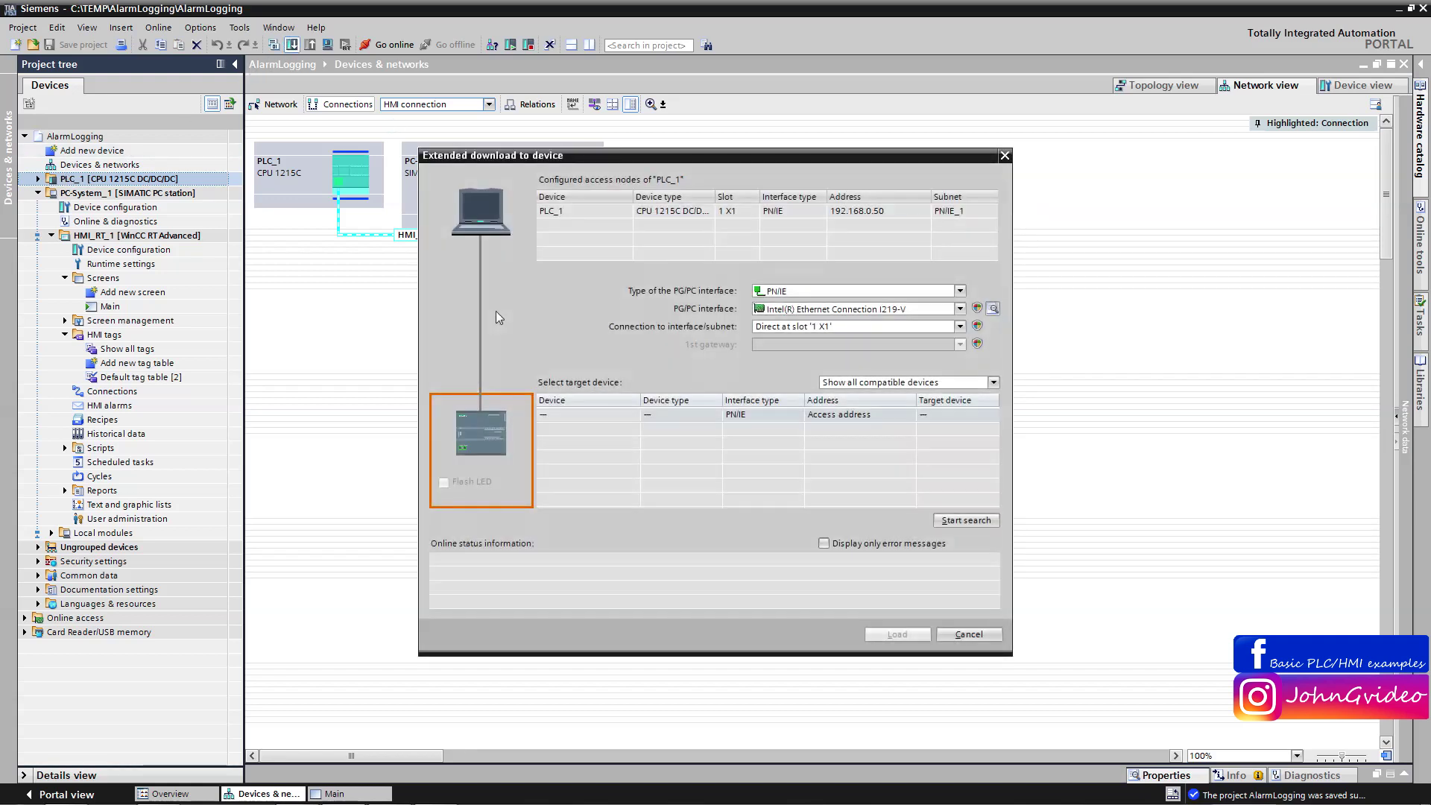
{"action": "left_click", "coordinate": [966, 520]}
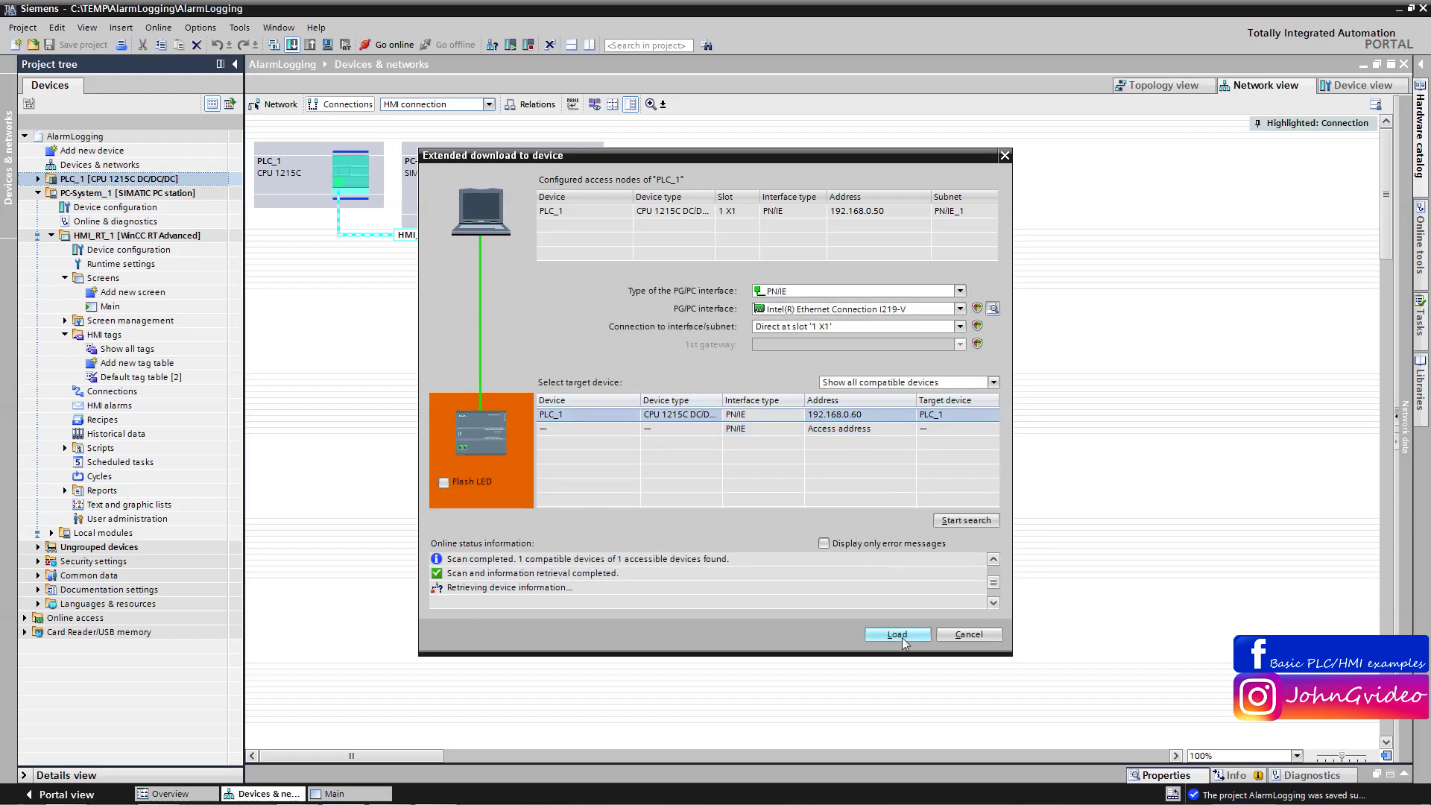
{"action": "left_click", "coordinate": [902, 638]}
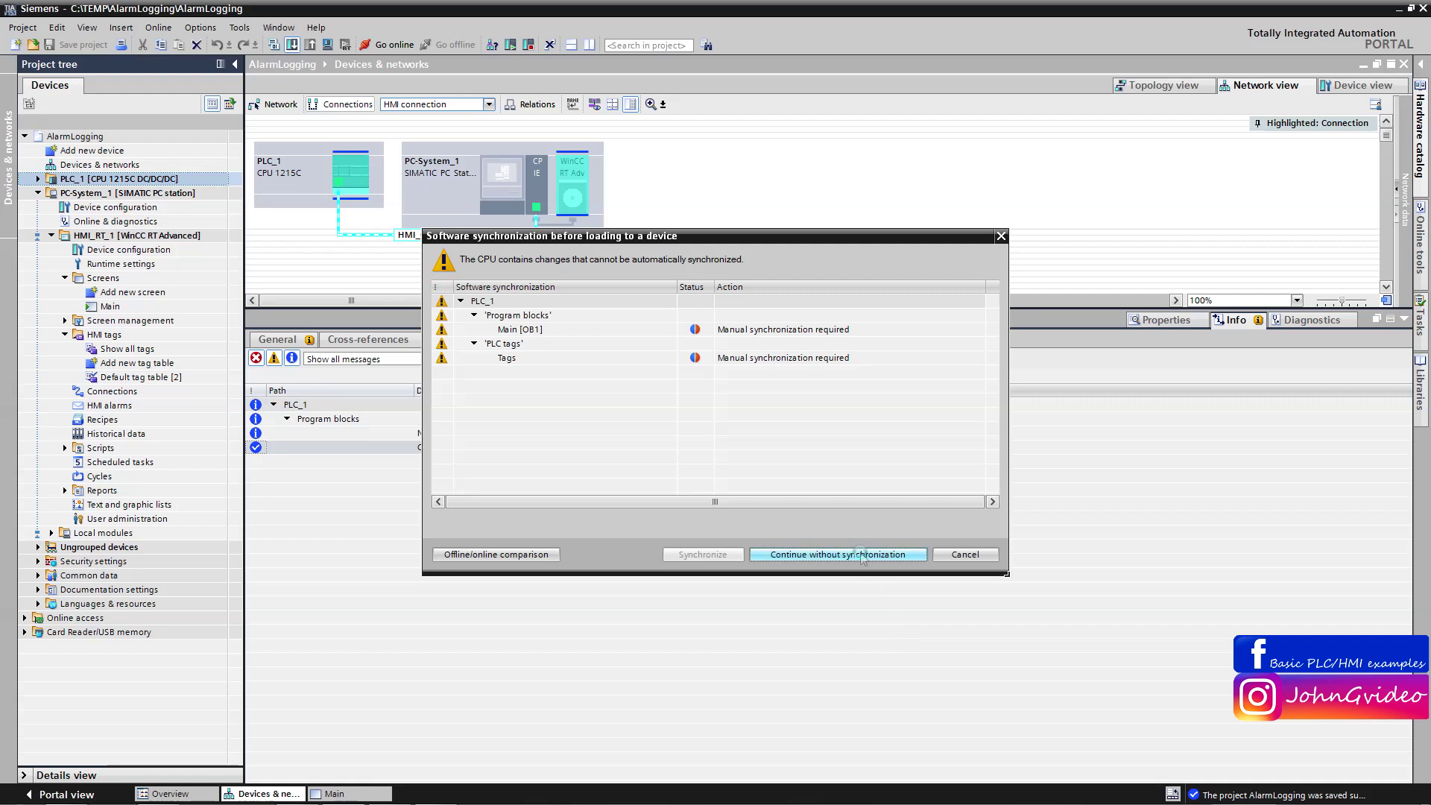
{"action": "left_click", "coordinate": [860, 555]}
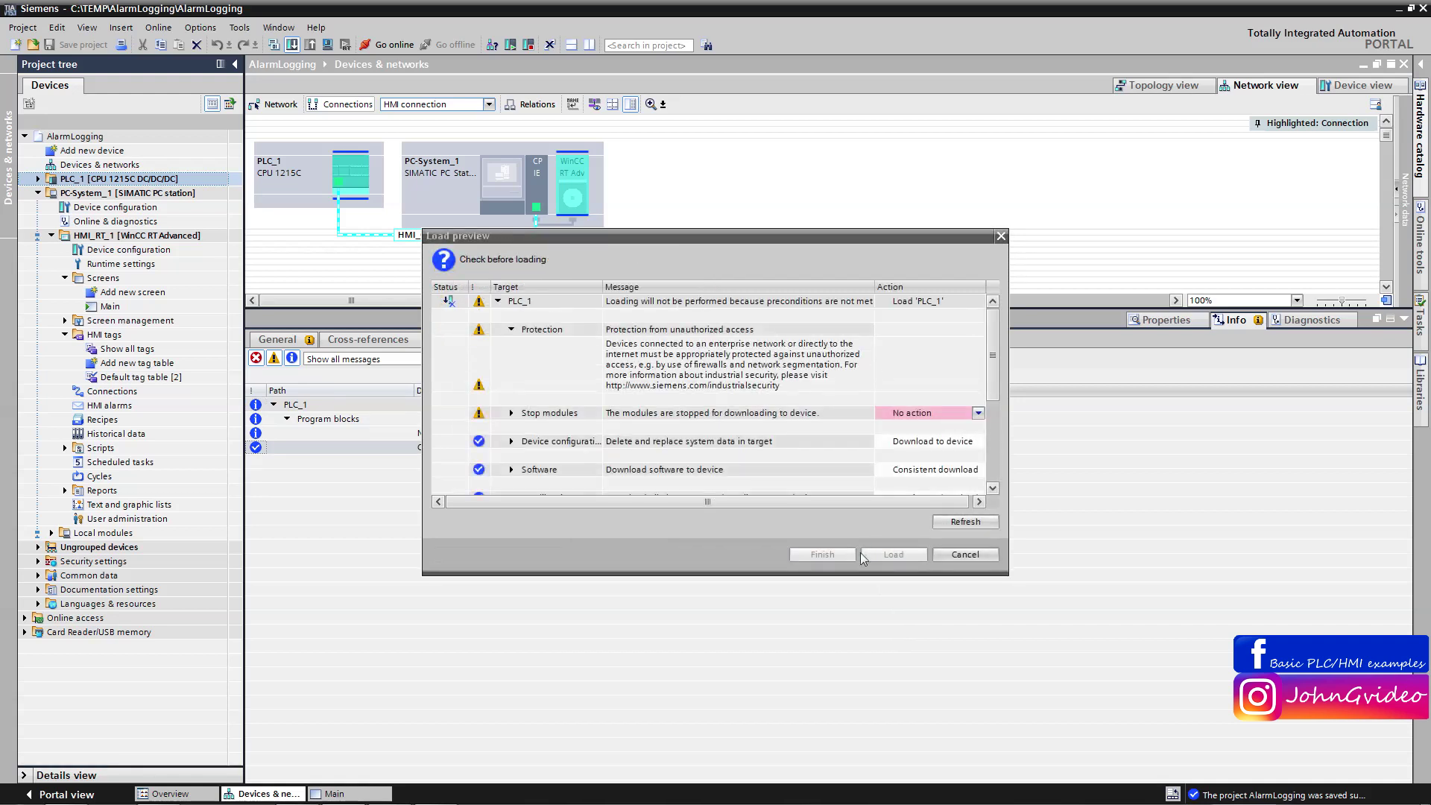
- Download to PLC_1 with 'Stop all' modules selected, then finish the load
{"action": "left_click", "coordinate": [931, 413]}
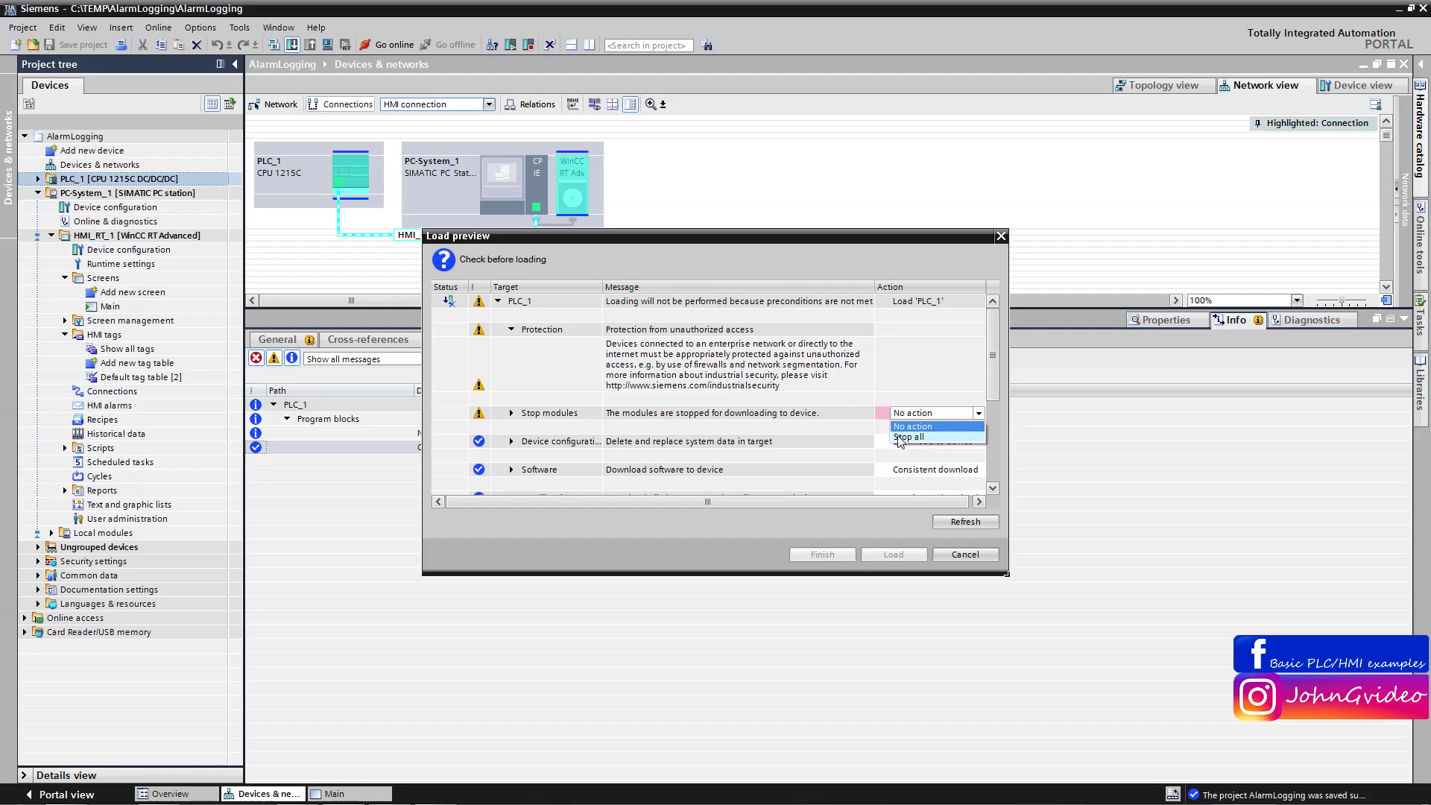
{"action": "left_click", "coordinate": [911, 437]}
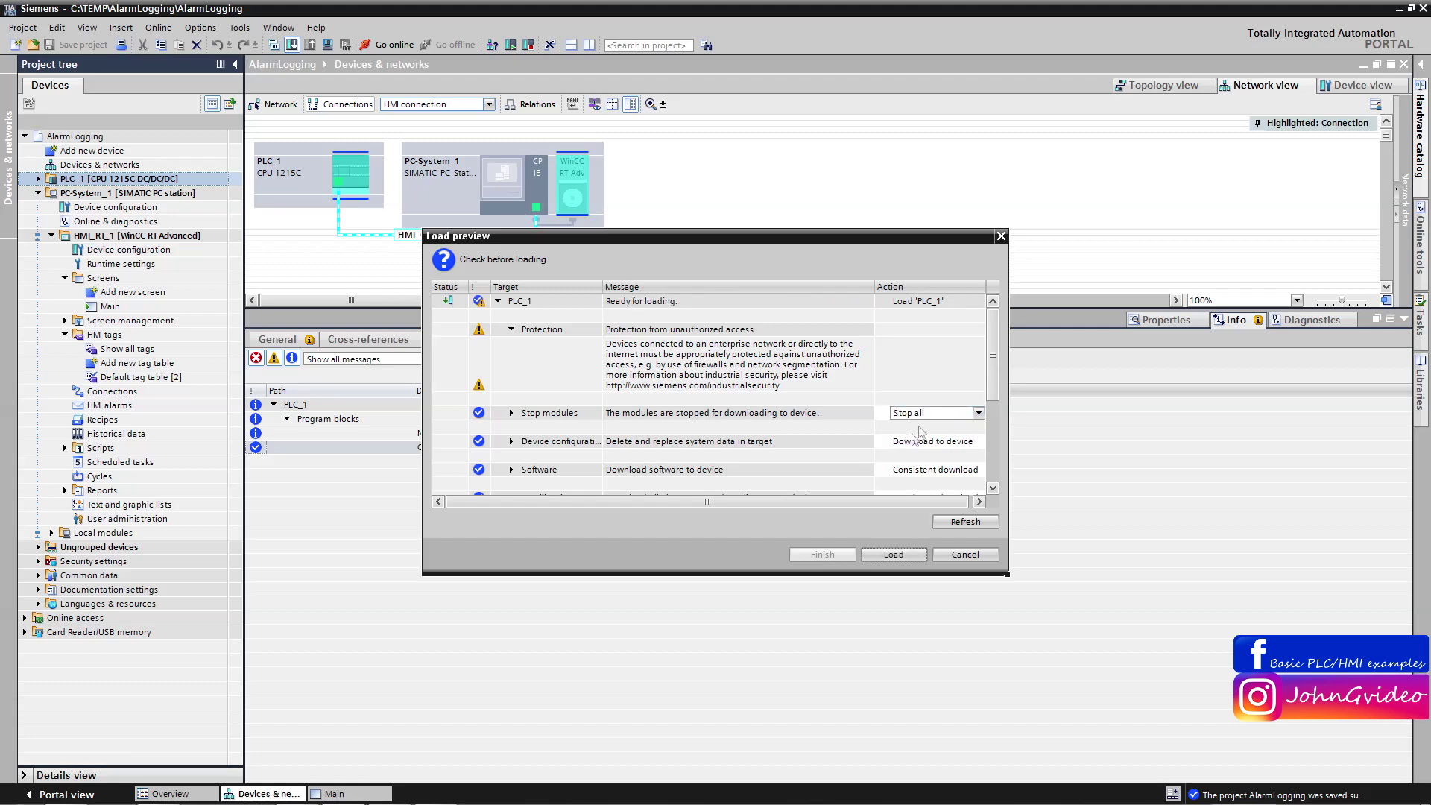
{"action": "left_click_drag", "start_coordinate": [994, 386], "coordinate": [995, 433]}
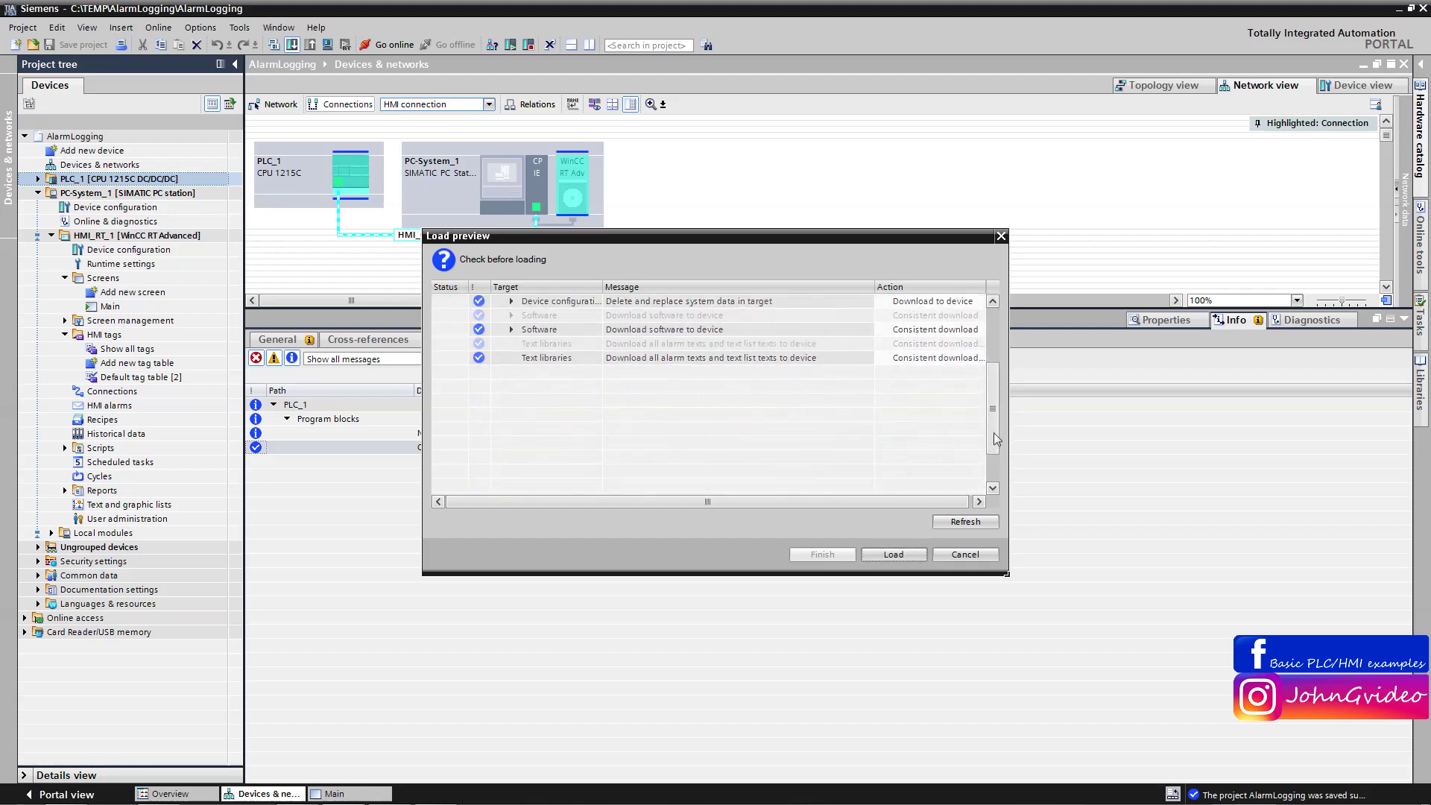
{"action": "left_click", "coordinate": [894, 554]}
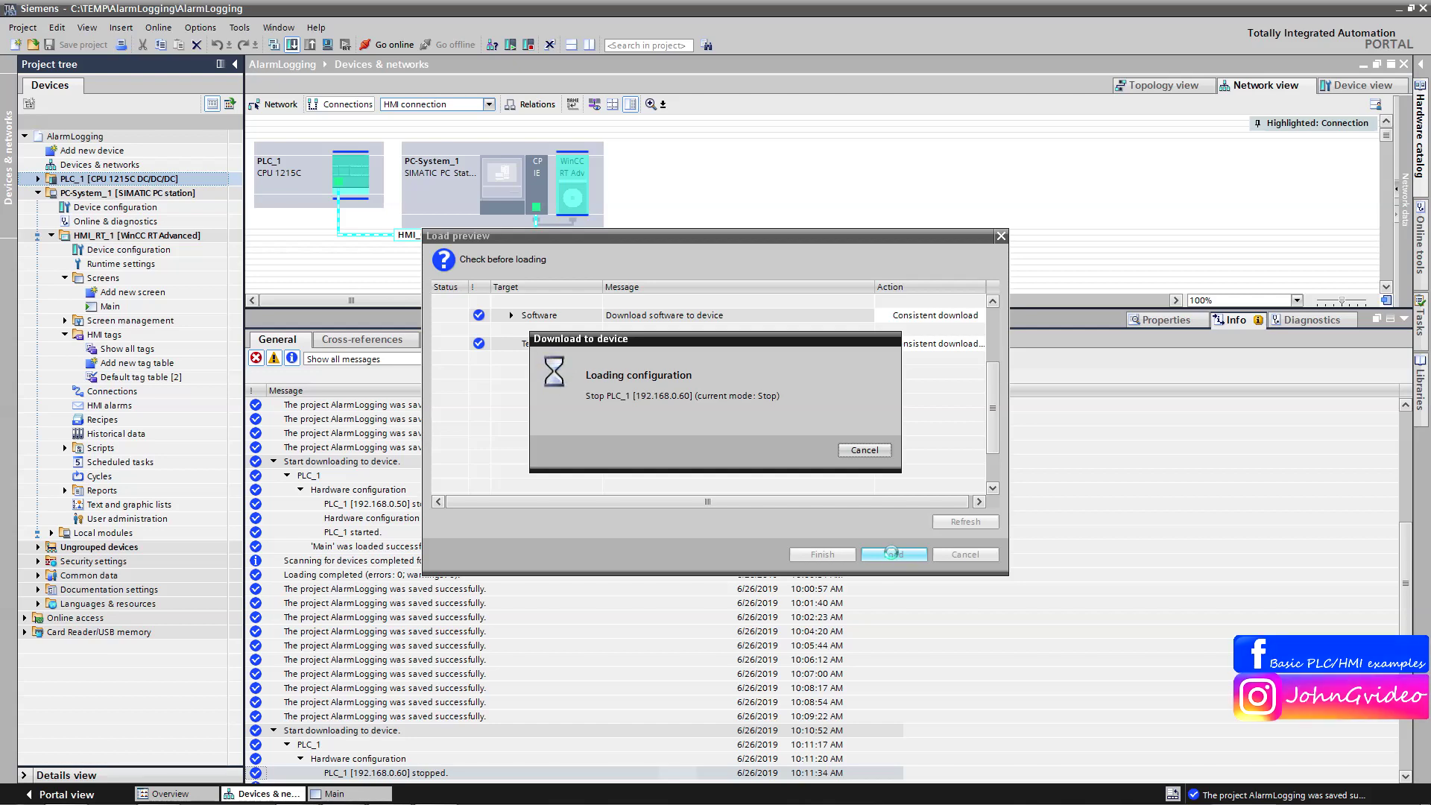
{"action": "left_click", "coordinate": [832, 553]}
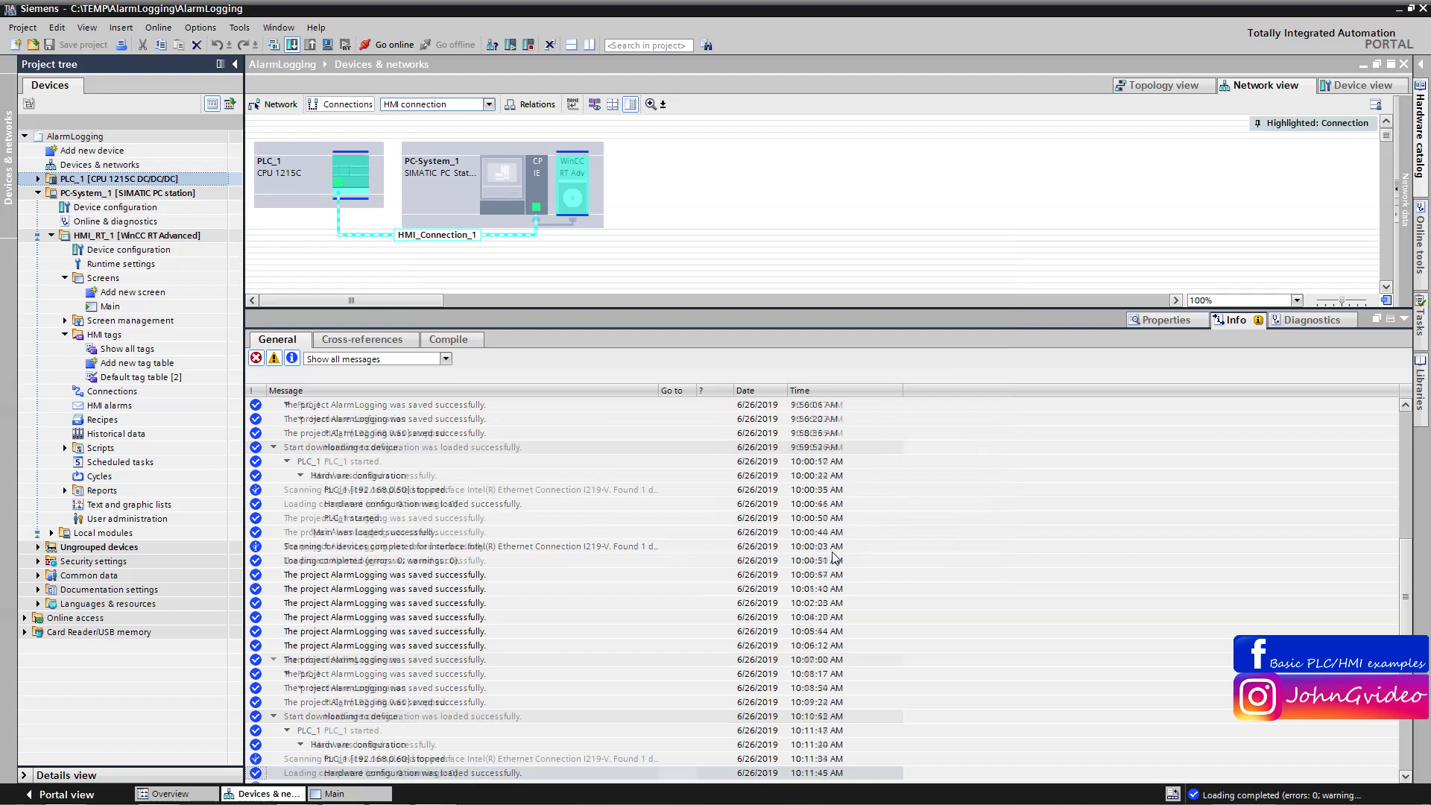
- Save the project, run the HMI_RT_1 runtime simulation, then stop the runtime
{"action": "left_click", "coordinate": [1404, 319]}
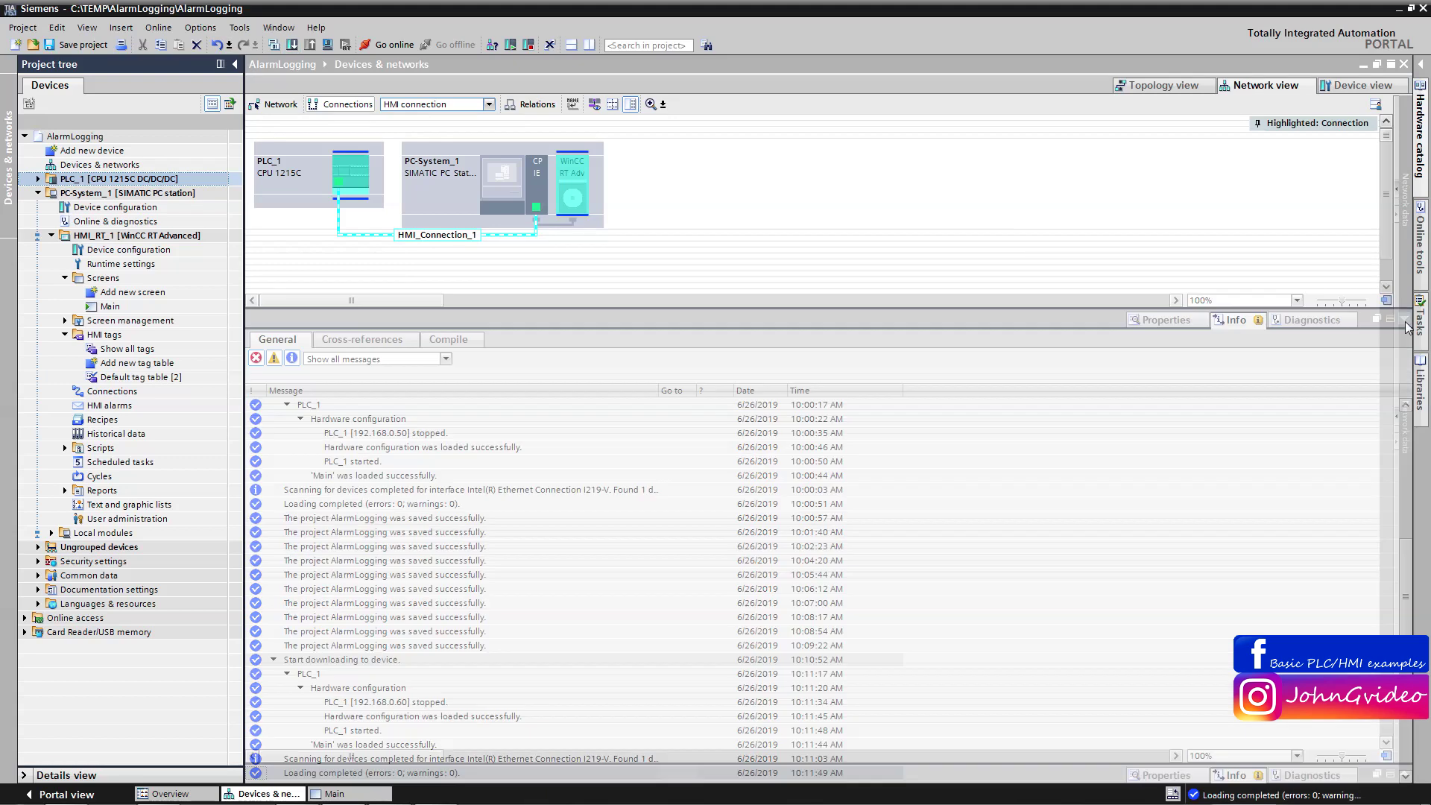
{"action": "left_click", "coordinate": [88, 46]}
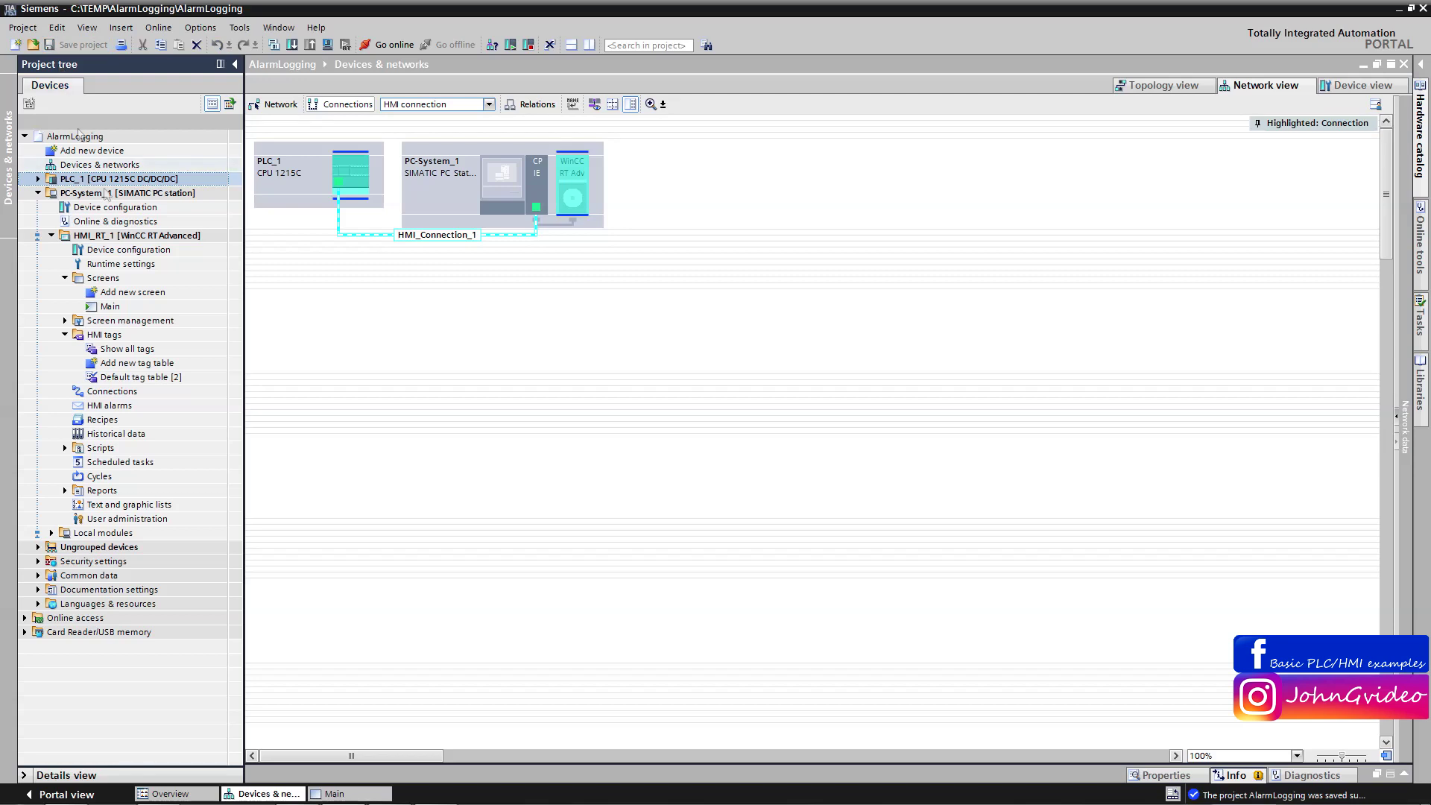
{"action": "left_click", "coordinate": [127, 236]}
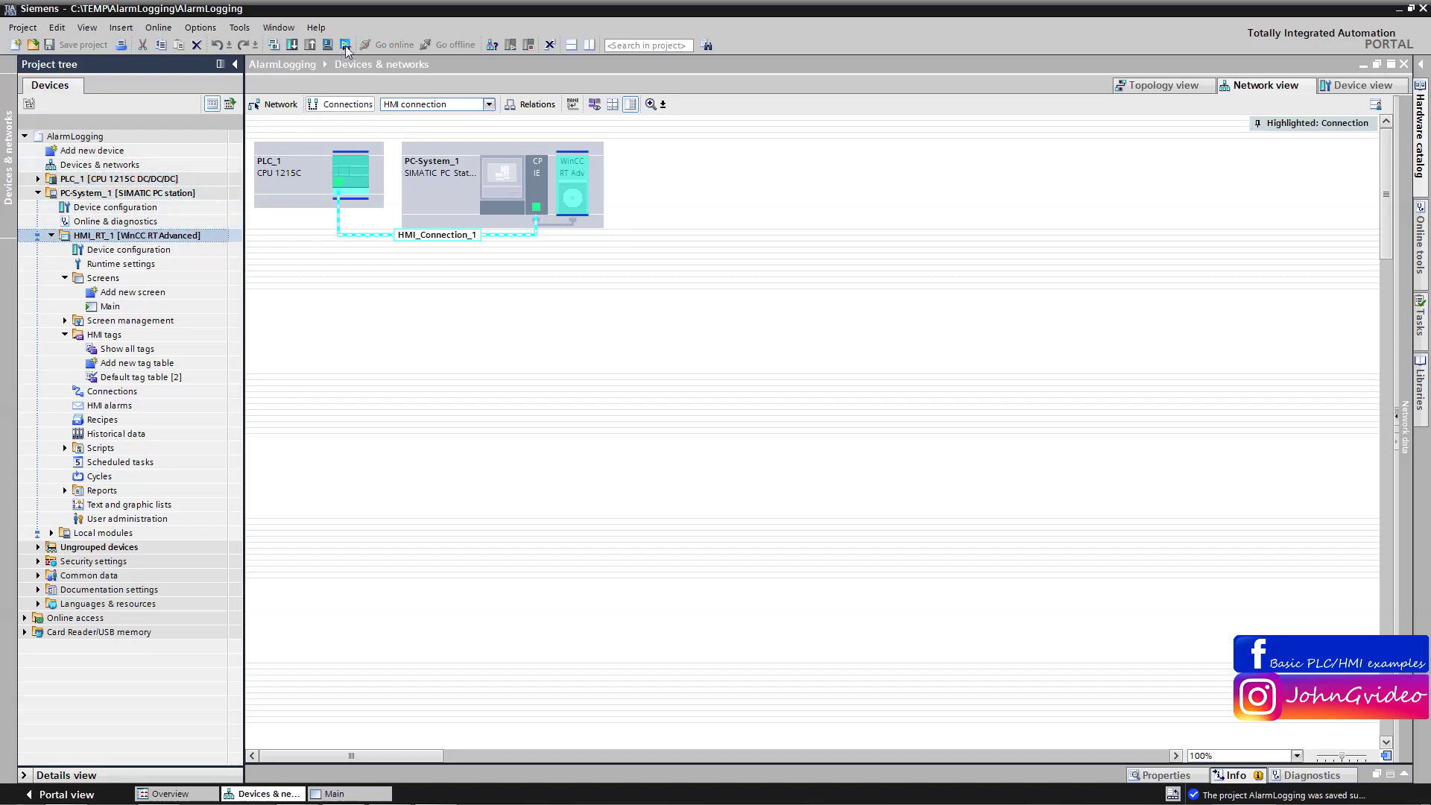
{"action": "left_click", "coordinate": [345, 44]}
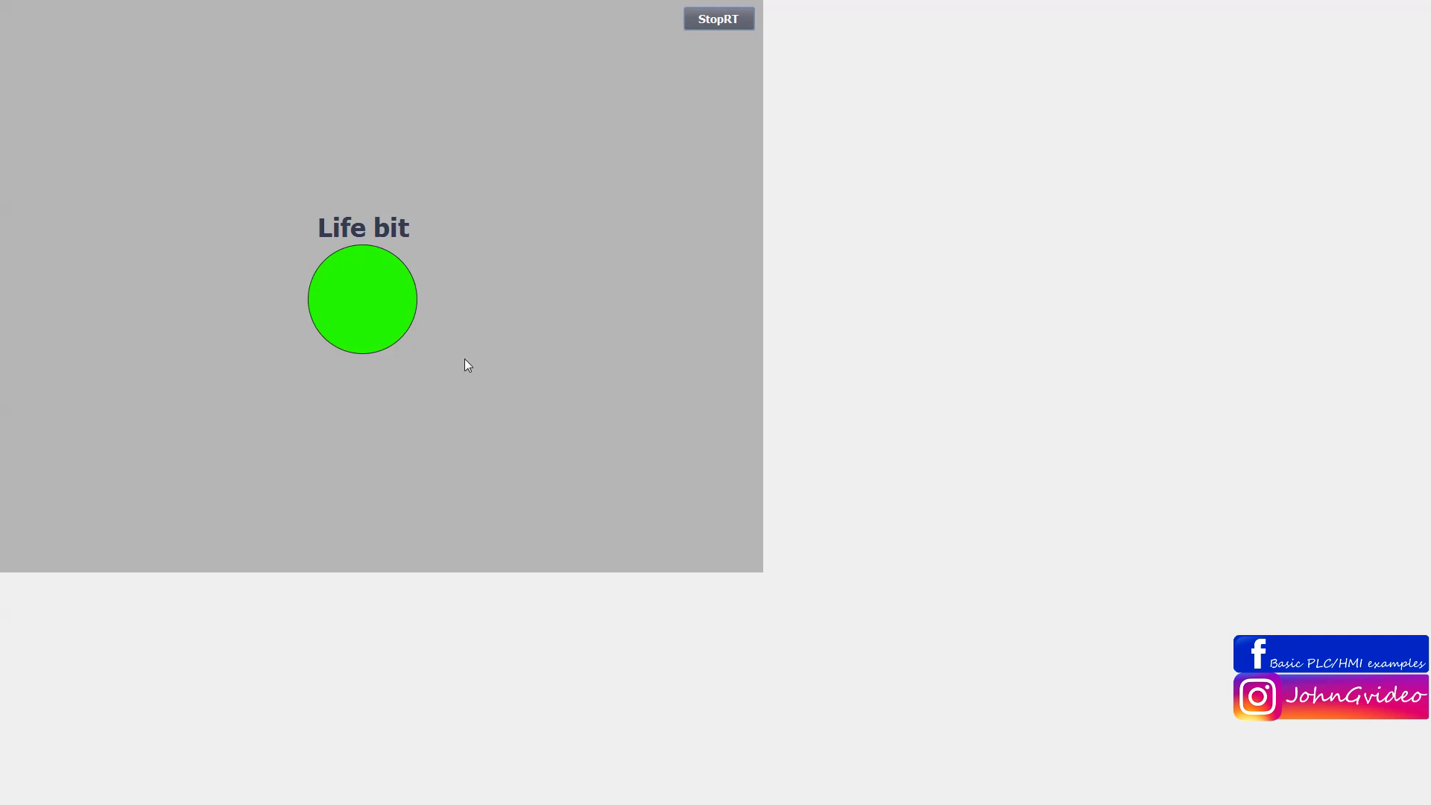
{"action": "left_click", "coordinate": [717, 23]}
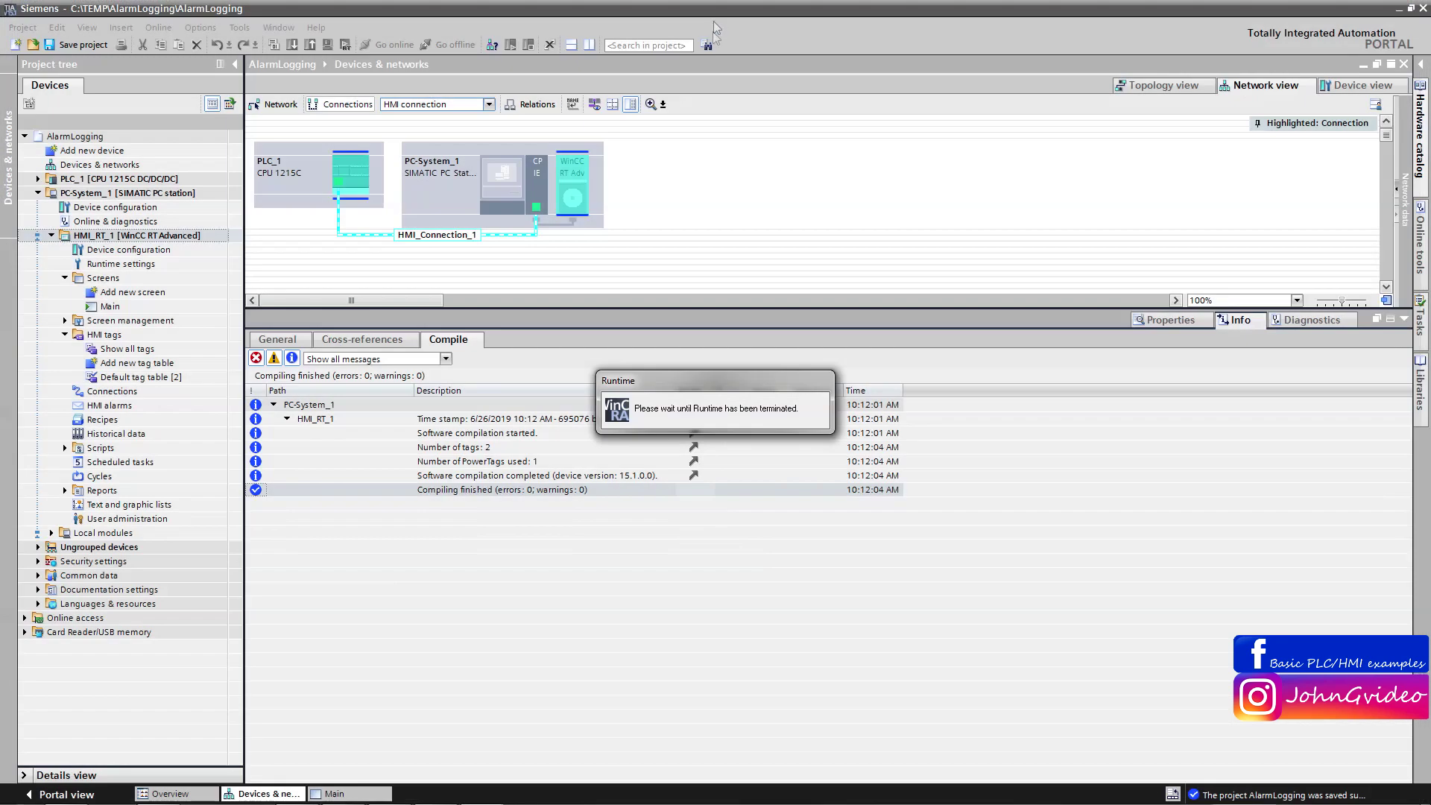
- On the Main screen, inspect the Life bit circle's animation and its Life_bit tag
{"action": "left_click", "coordinate": [1405, 321]}
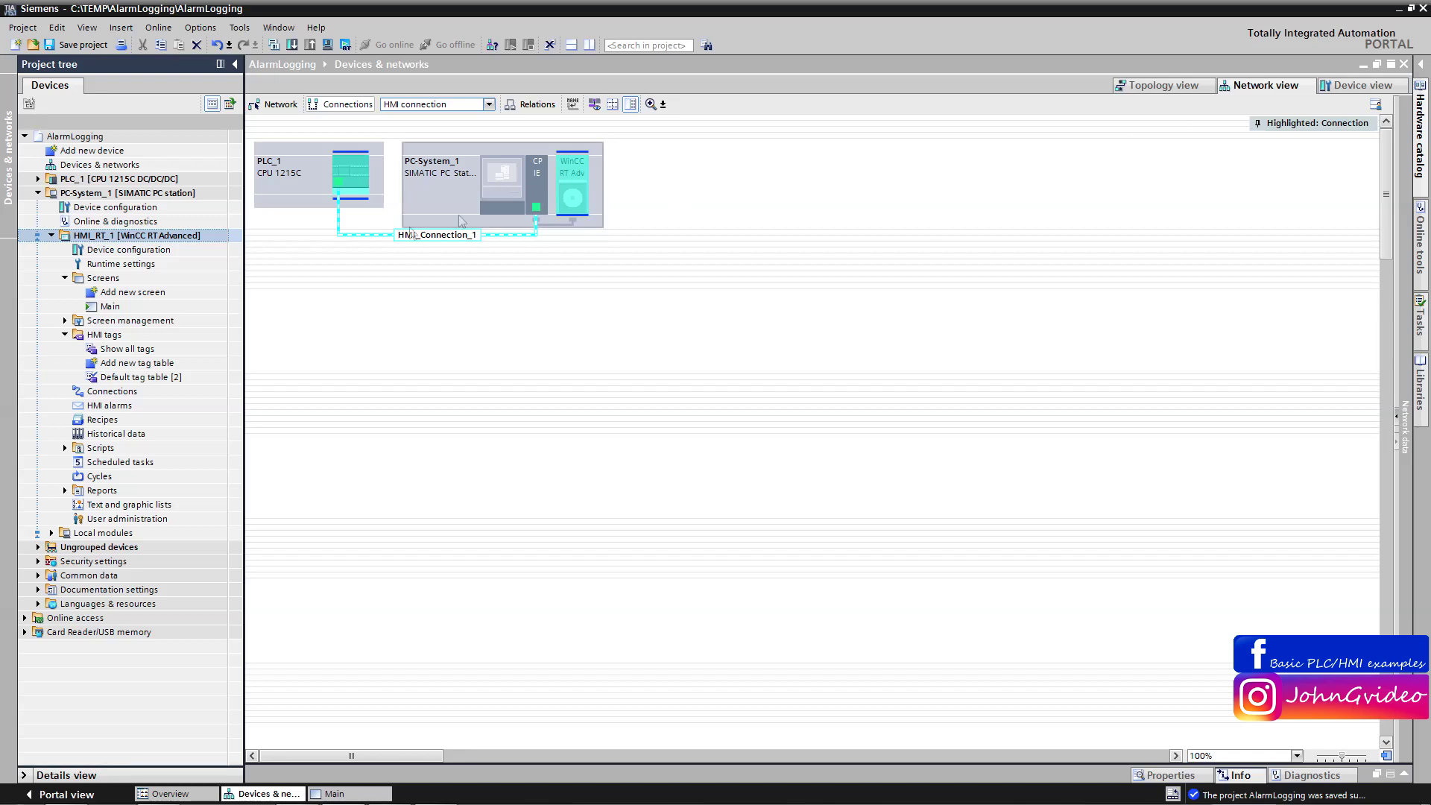
{"action": "left_click", "coordinate": [65, 334]}
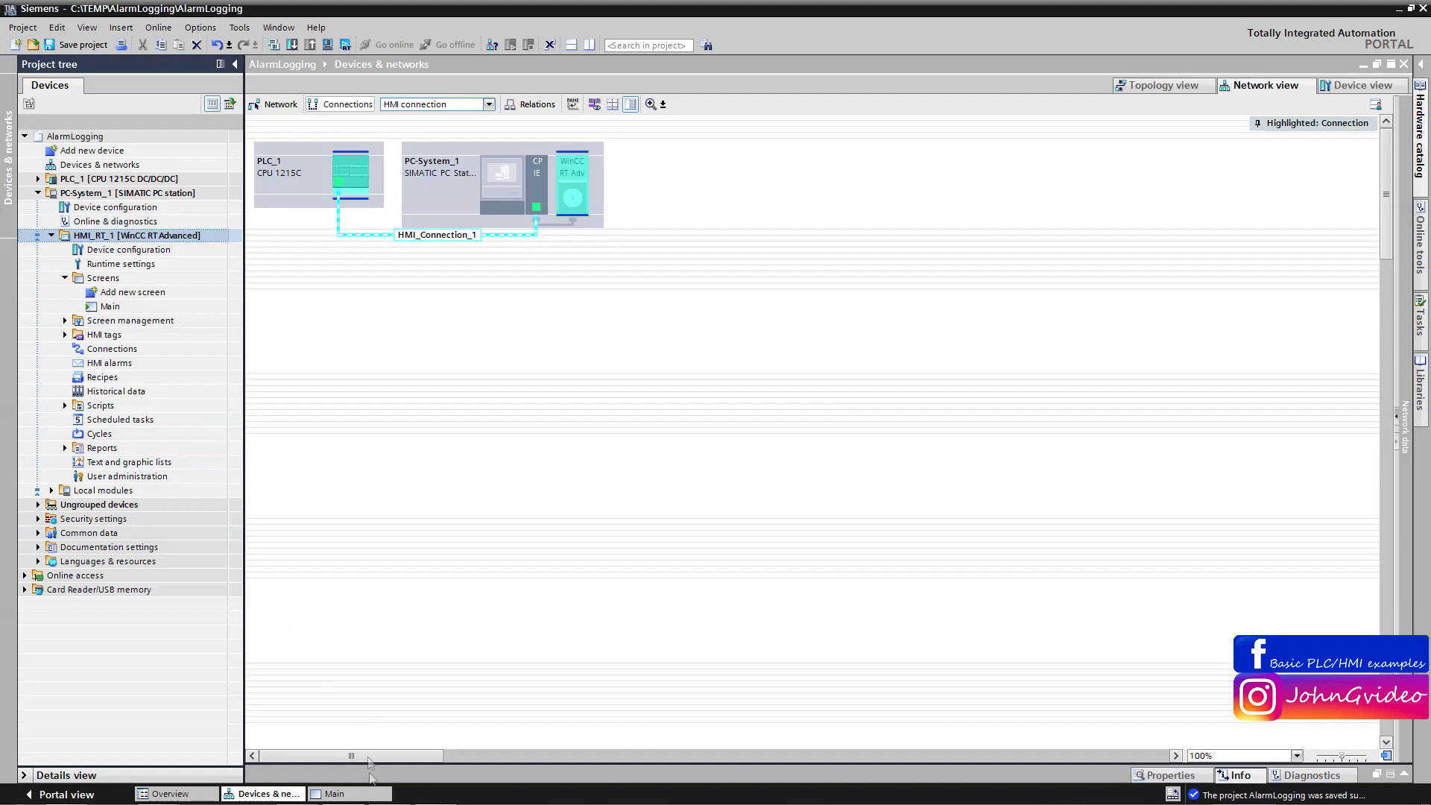
{"action": "left_click", "coordinate": [335, 794]}
{"action": "left_click", "coordinate": [590, 418]}
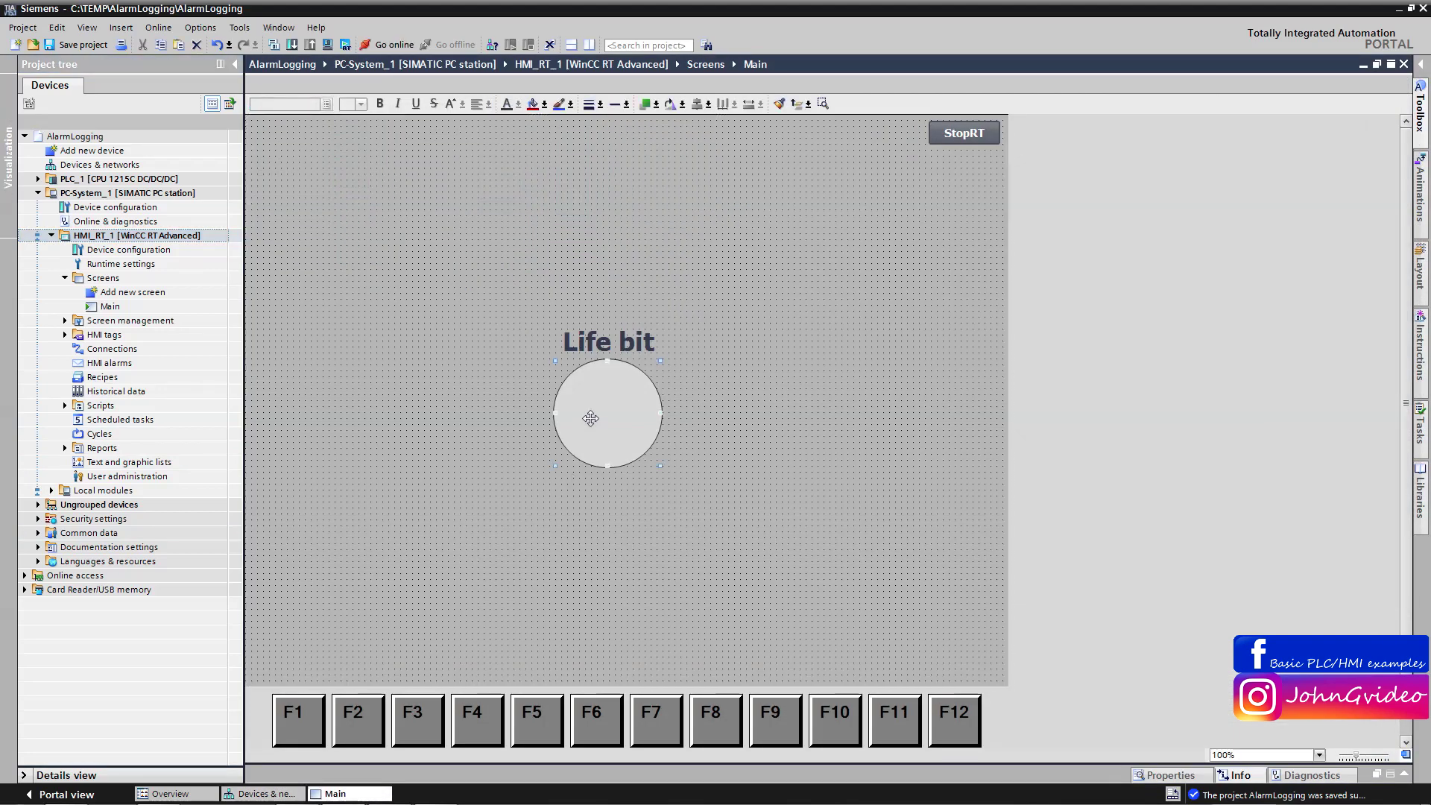
{"action": "left_click", "coordinate": [1159, 776]}
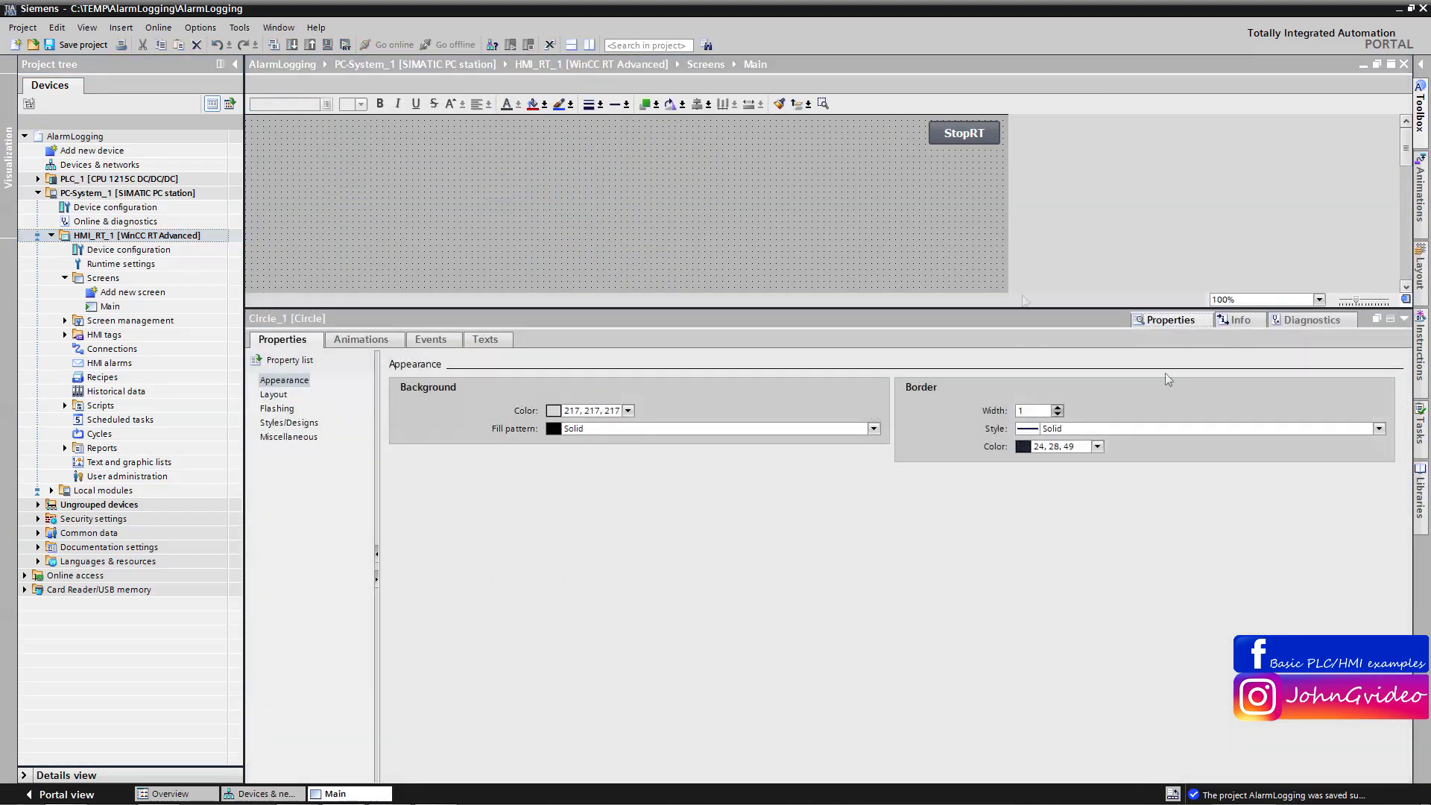
{"action": "left_click", "coordinate": [384, 342]}
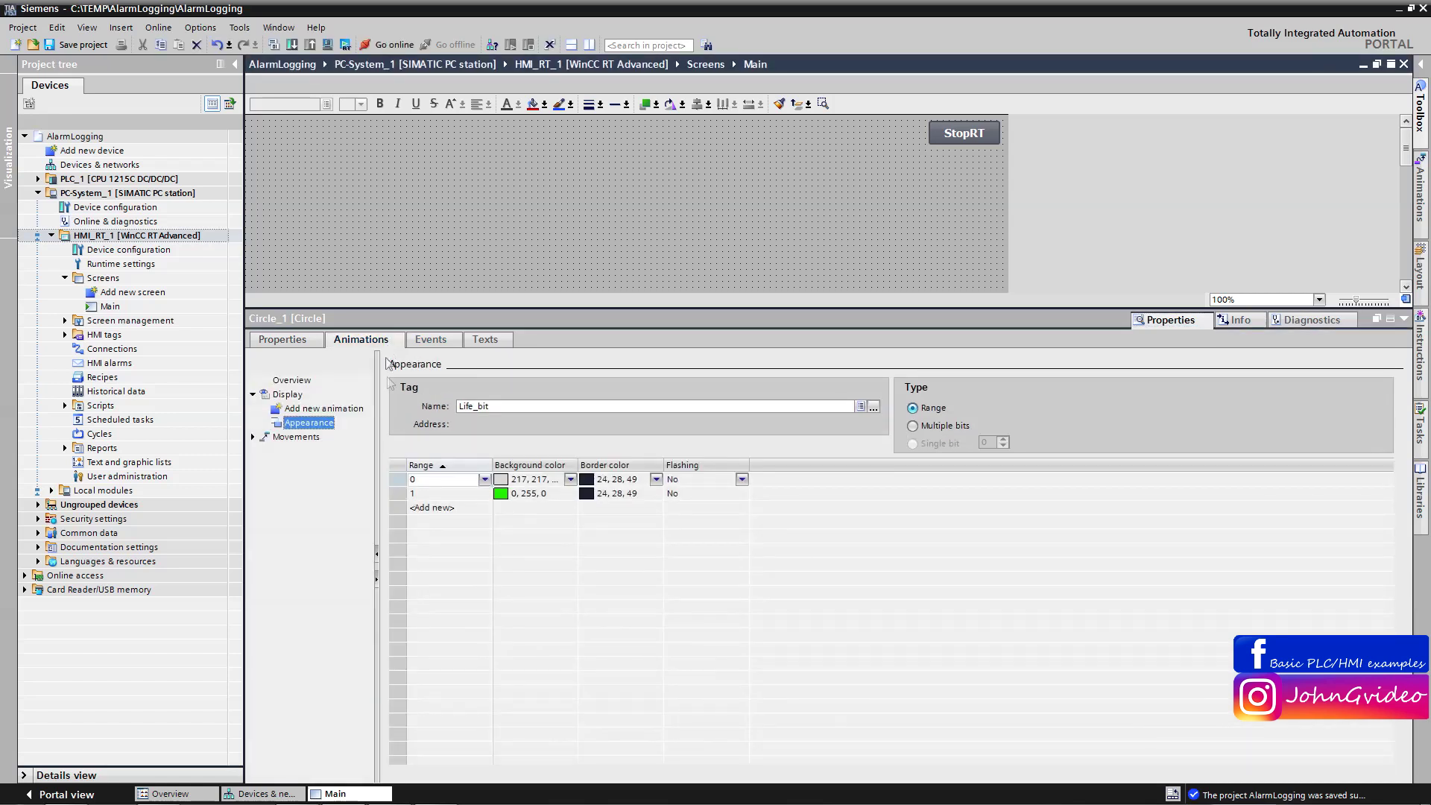
{"action": "left_click", "coordinate": [500, 407]}
{"action": "double_click", "coordinate": [482, 407]}
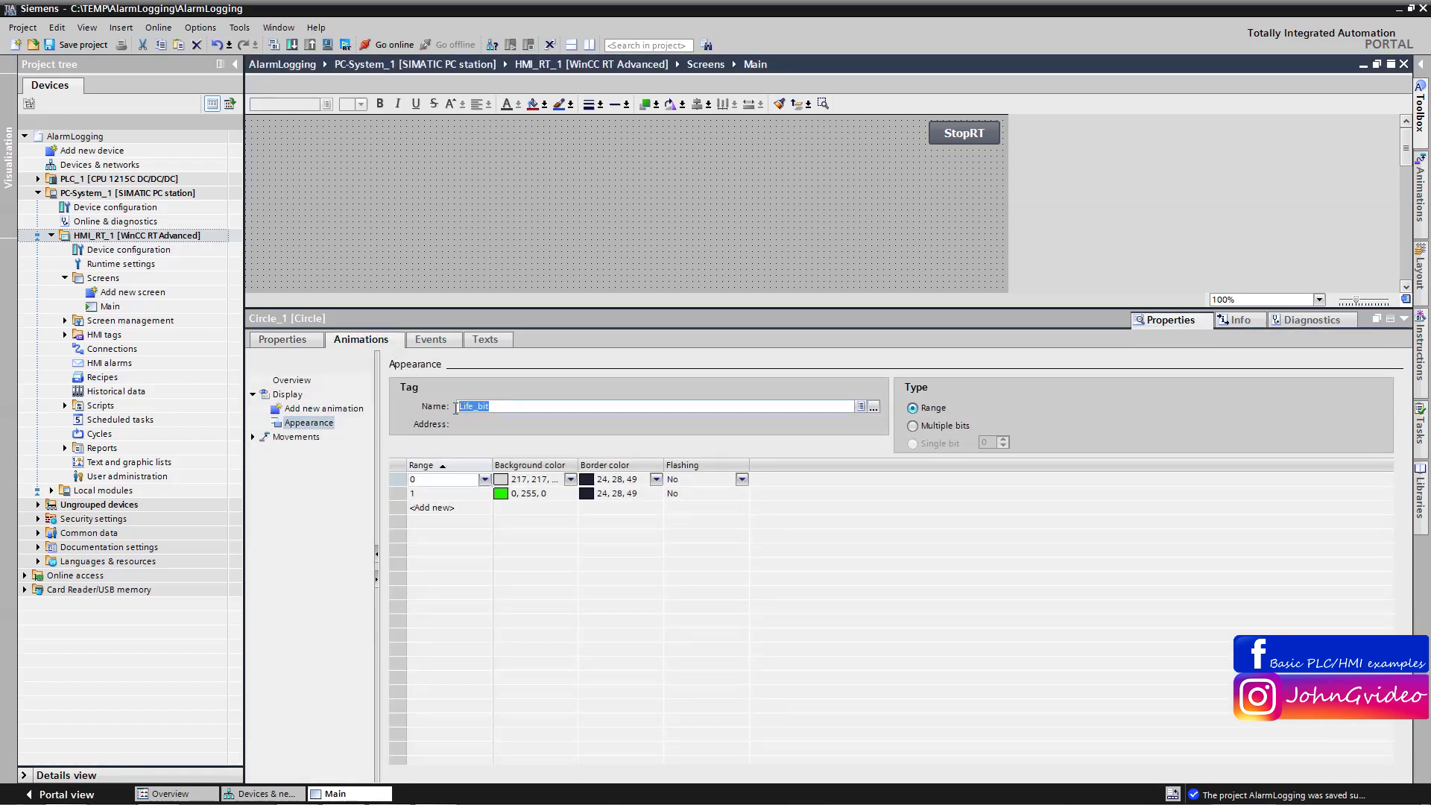
- Open HMI_RT_1's default HMI tag table from the HMI tags folder
{"action": "left_click_drag", "start_coordinate": [1406, 150], "coordinate": [1350, 200]}
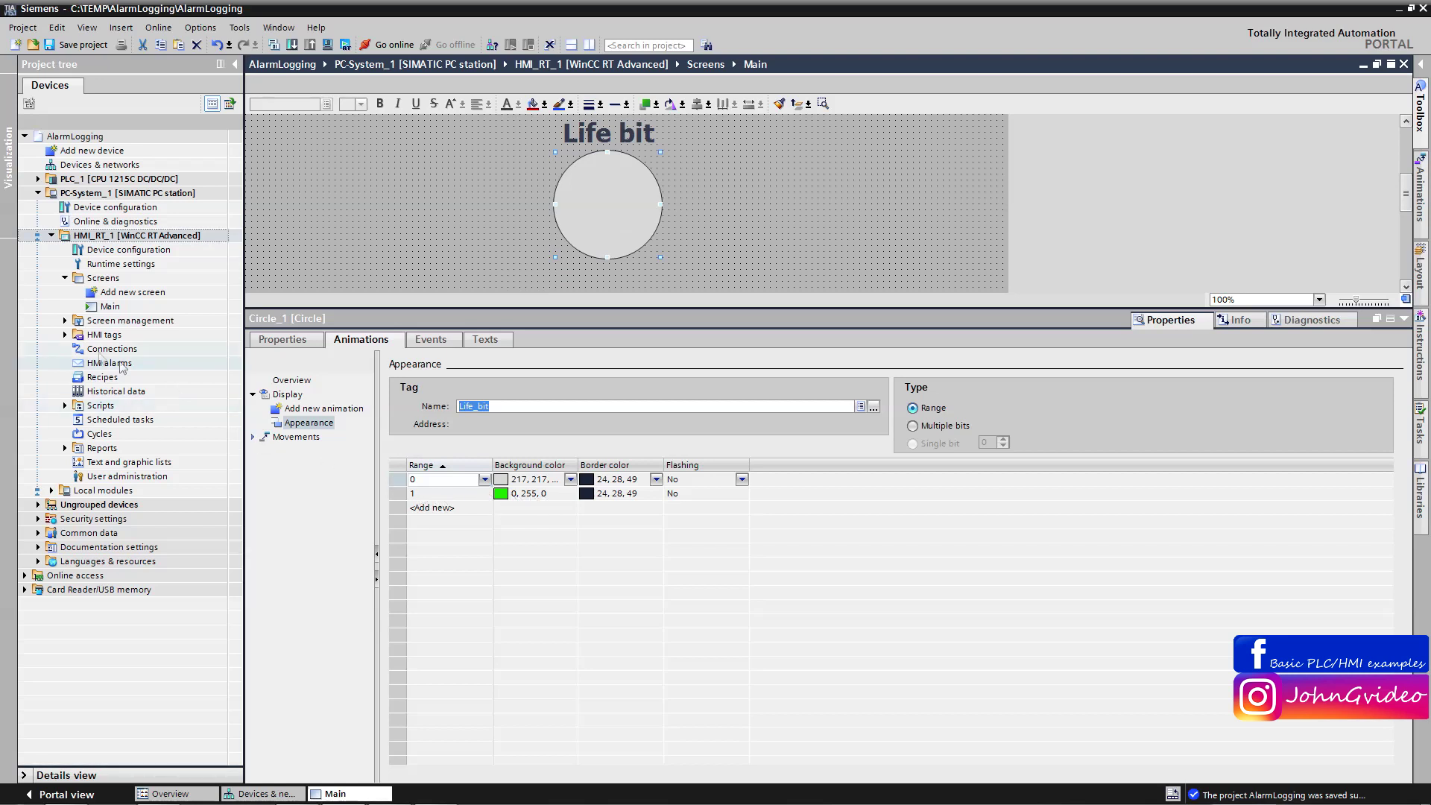
{"action": "left_click", "coordinate": [65, 336]}
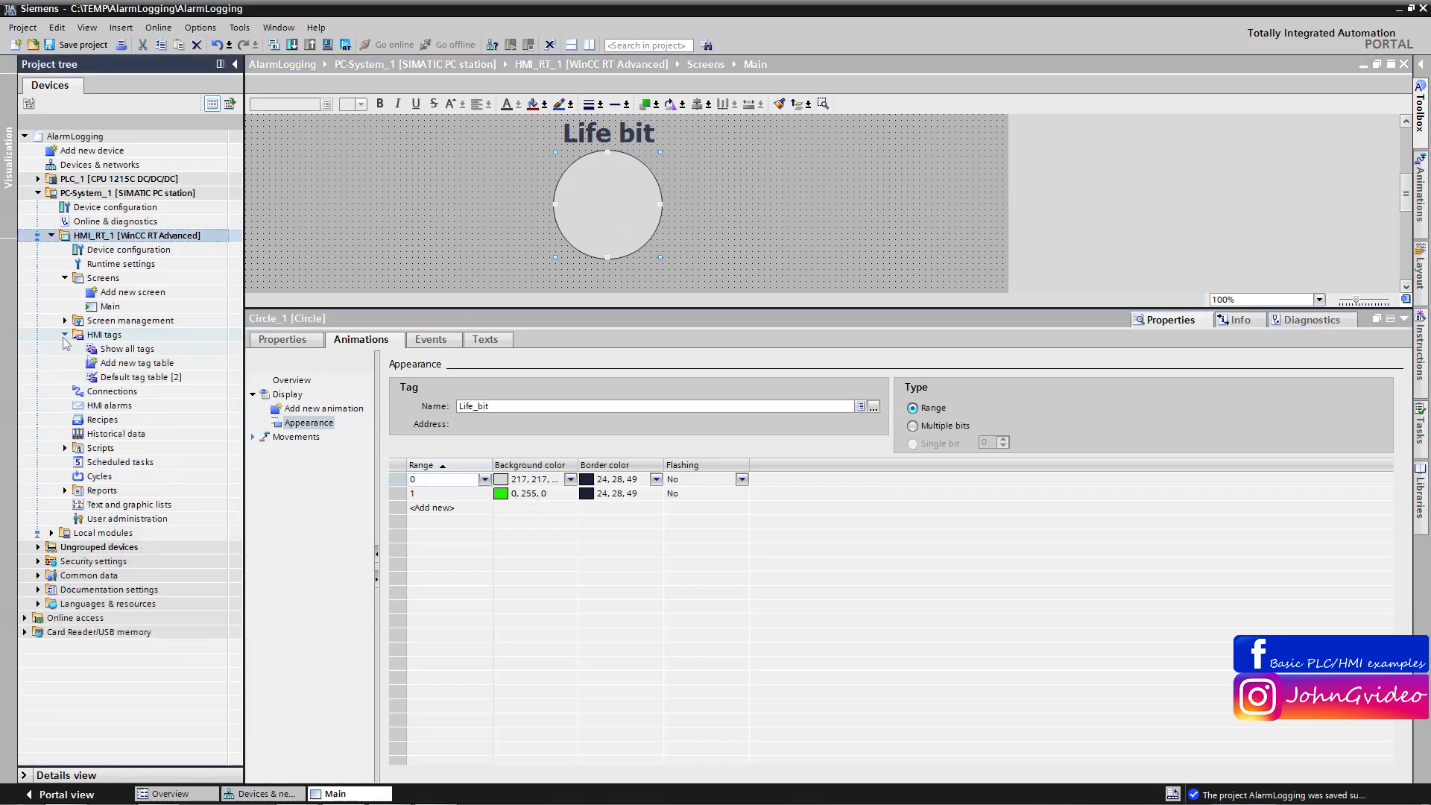
{"action": "double_click", "coordinate": [136, 378]}
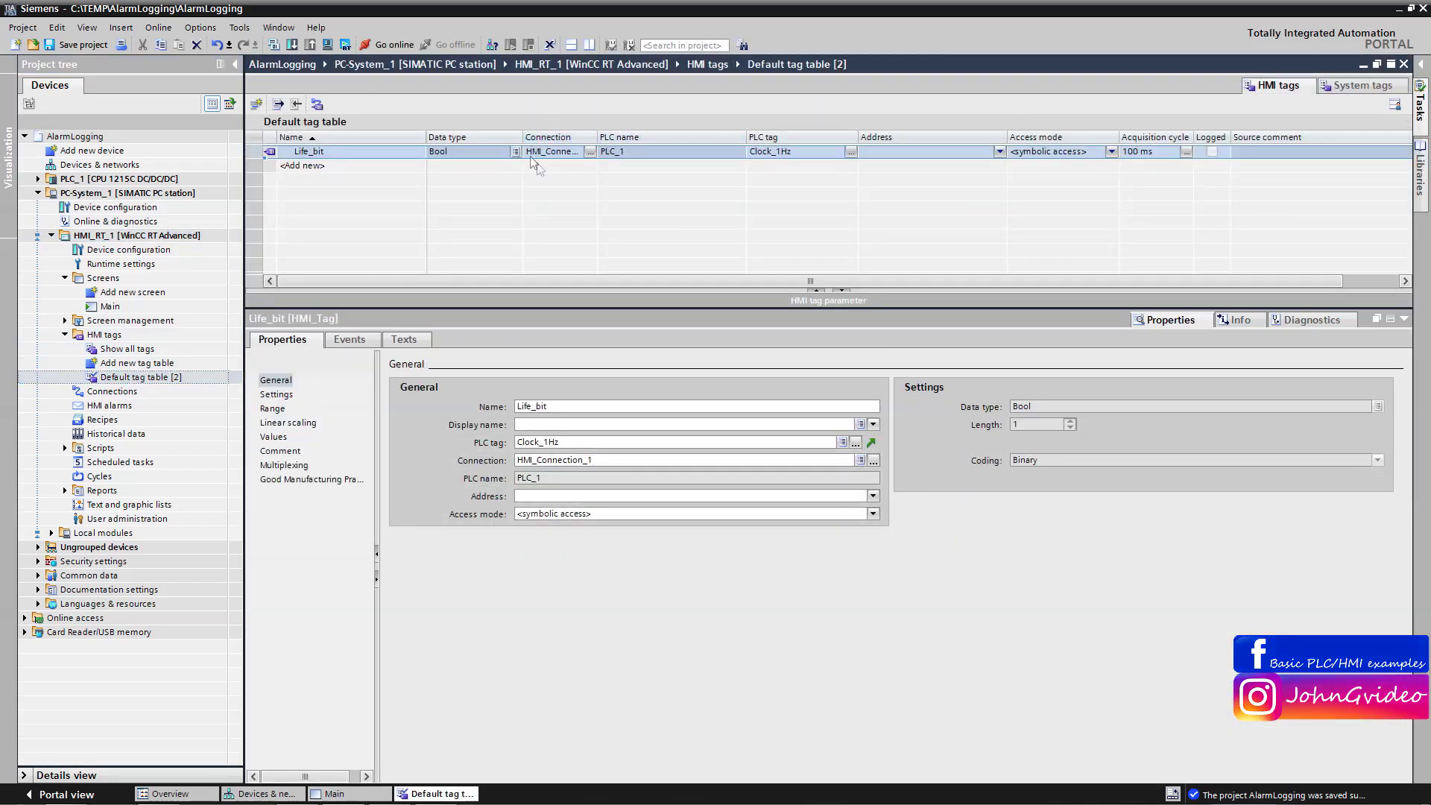
- Widen the Connection column to confirm Life_bit's Clock_1Hz link, then close the tag table and hide the properties panel
{"action": "left_click_drag", "start_coordinate": [593, 136], "coordinate": [653, 138]}
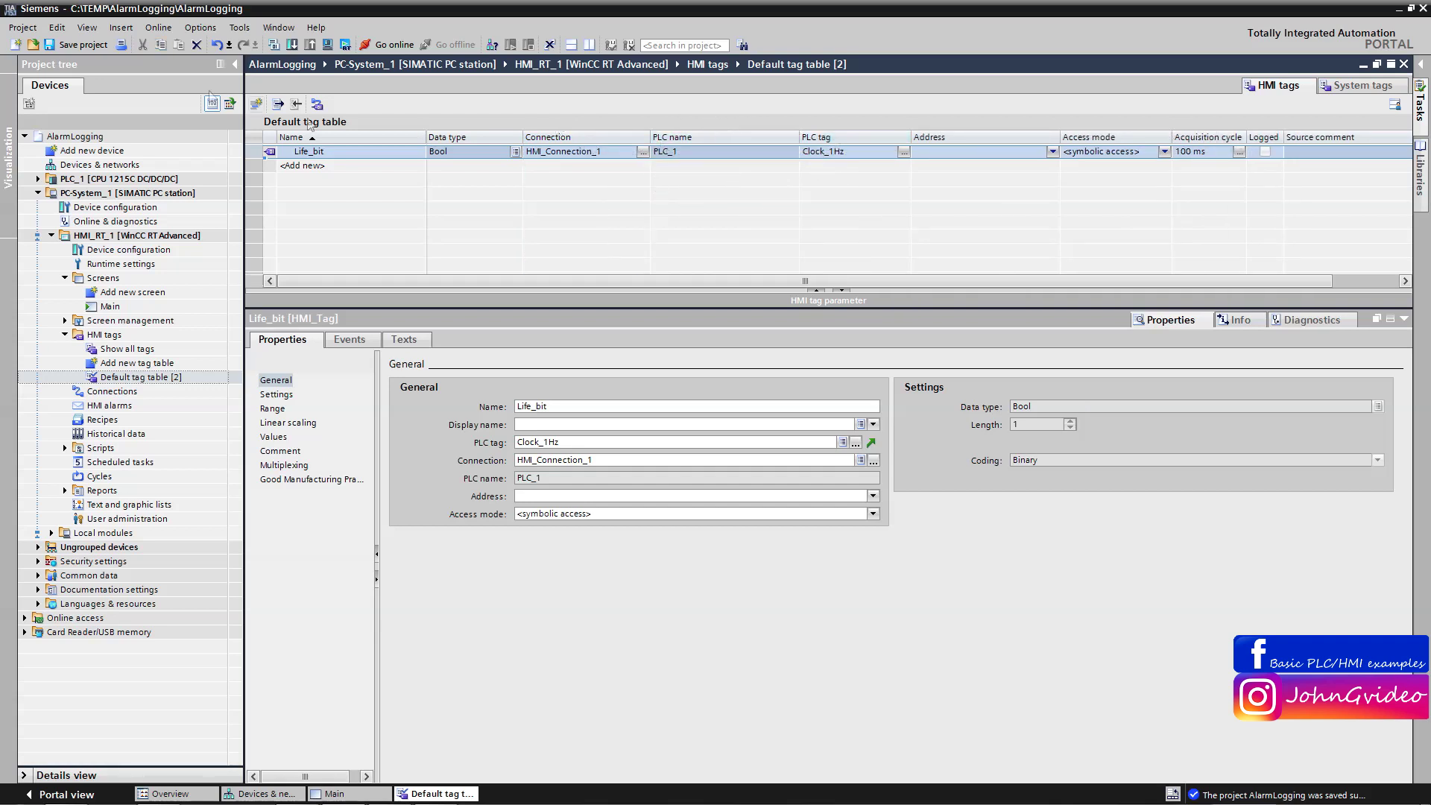
{"action": "left_click", "coordinate": [75, 46]}
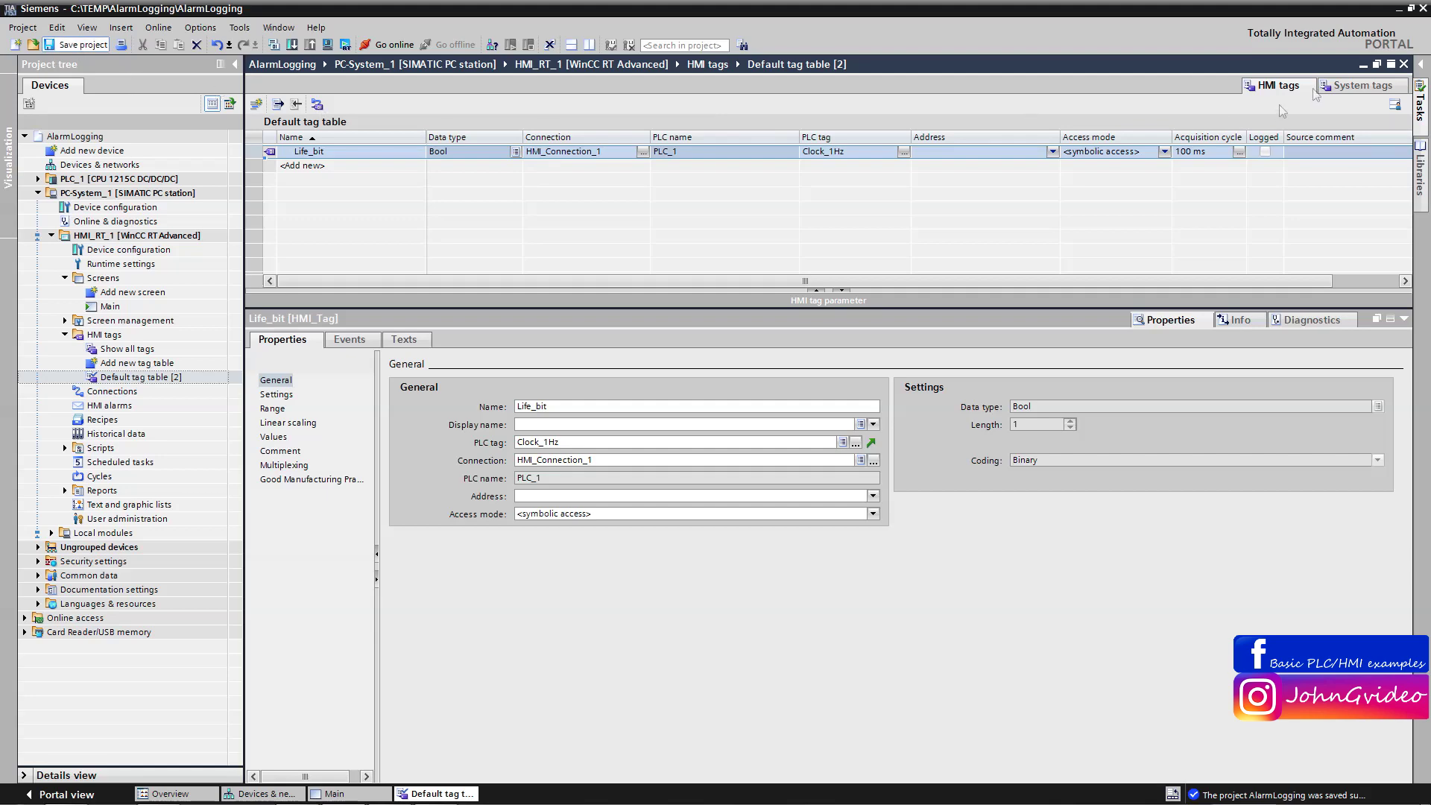
{"action": "left_click", "coordinate": [1403, 65]}
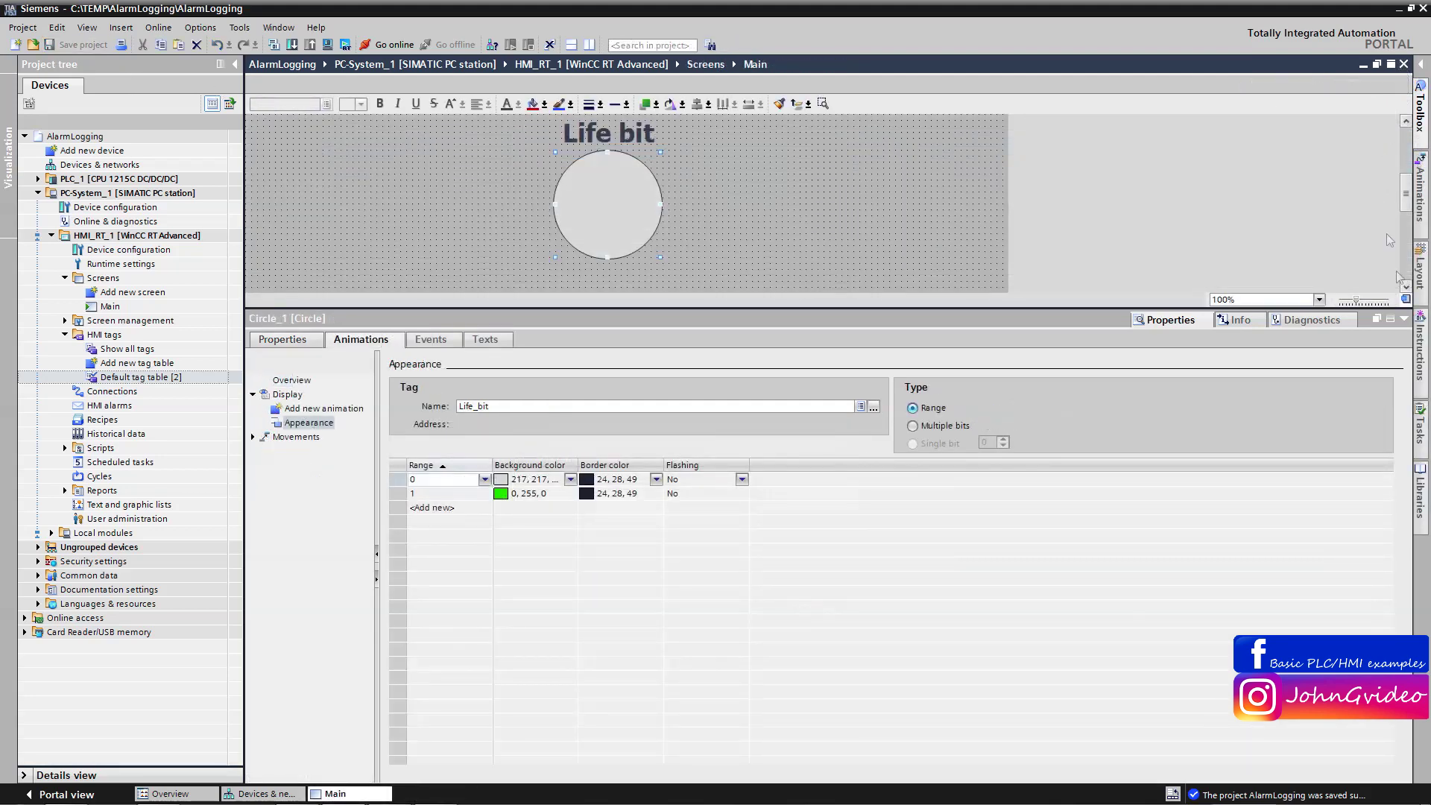
{"action": "left_click", "coordinate": [1403, 320]}
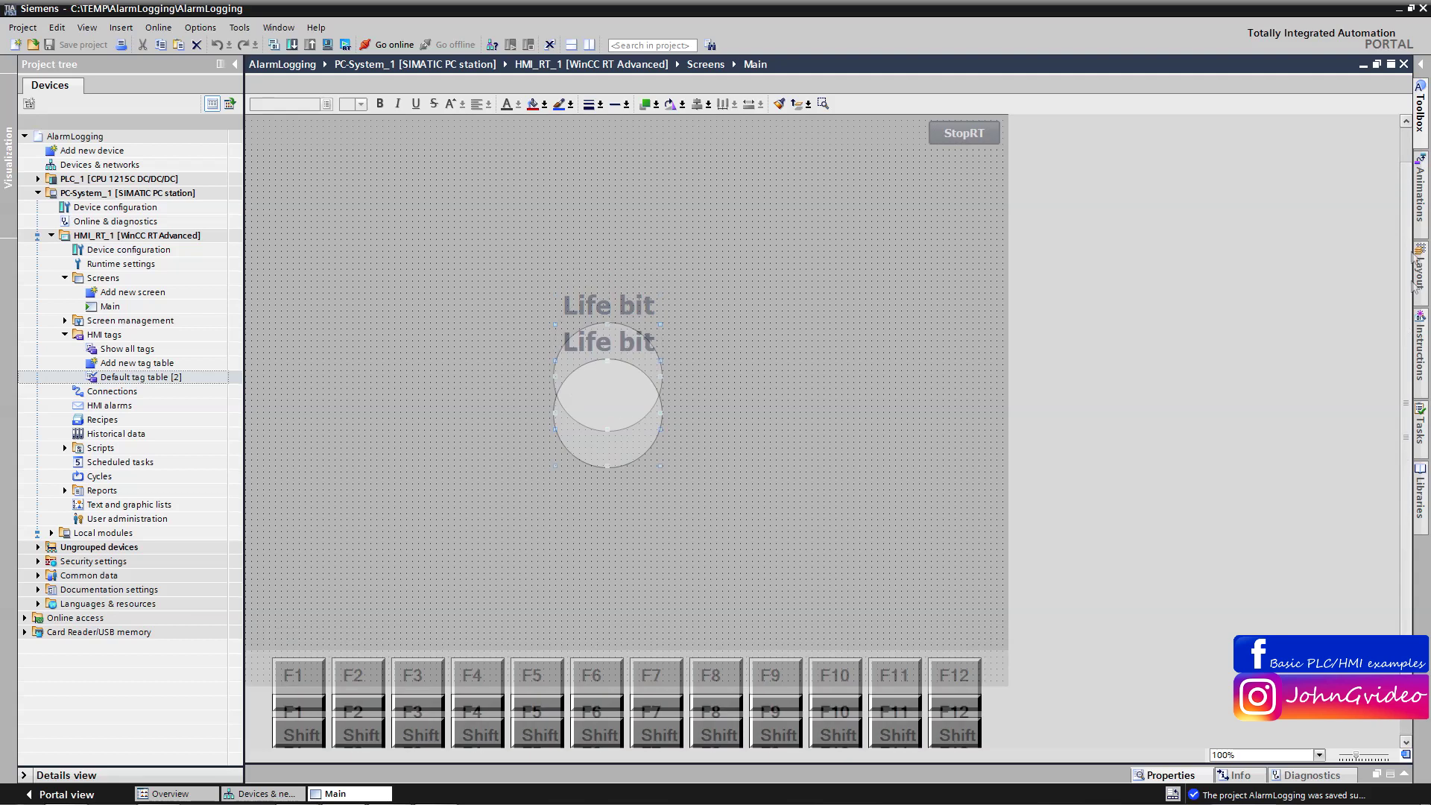